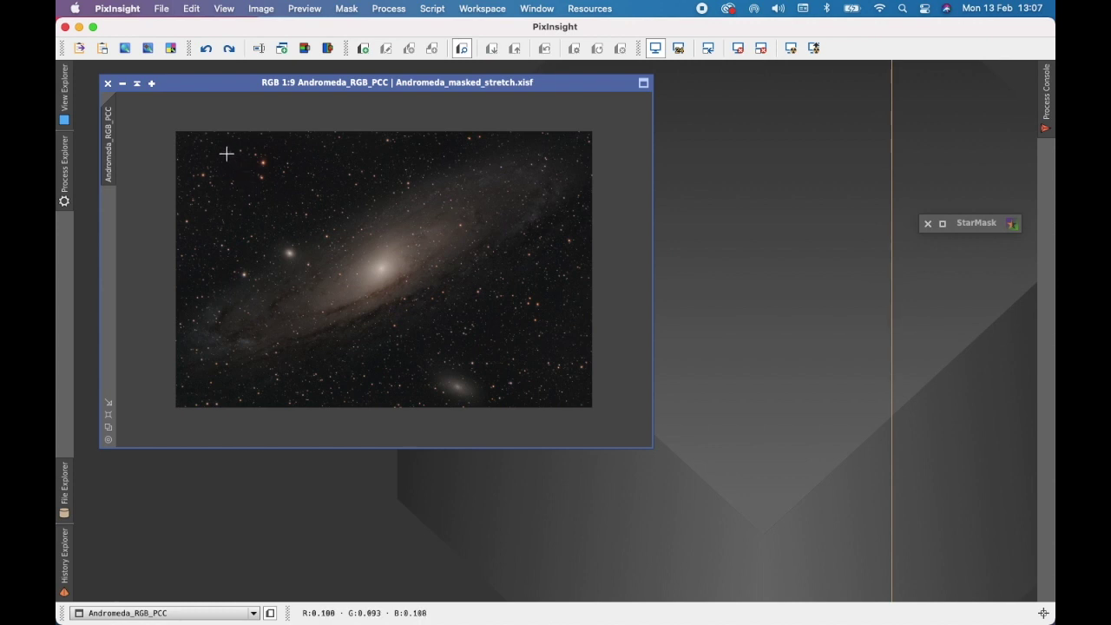
scroll(227, 160, "up", 2)
scroll(228, 159, "up", 4)
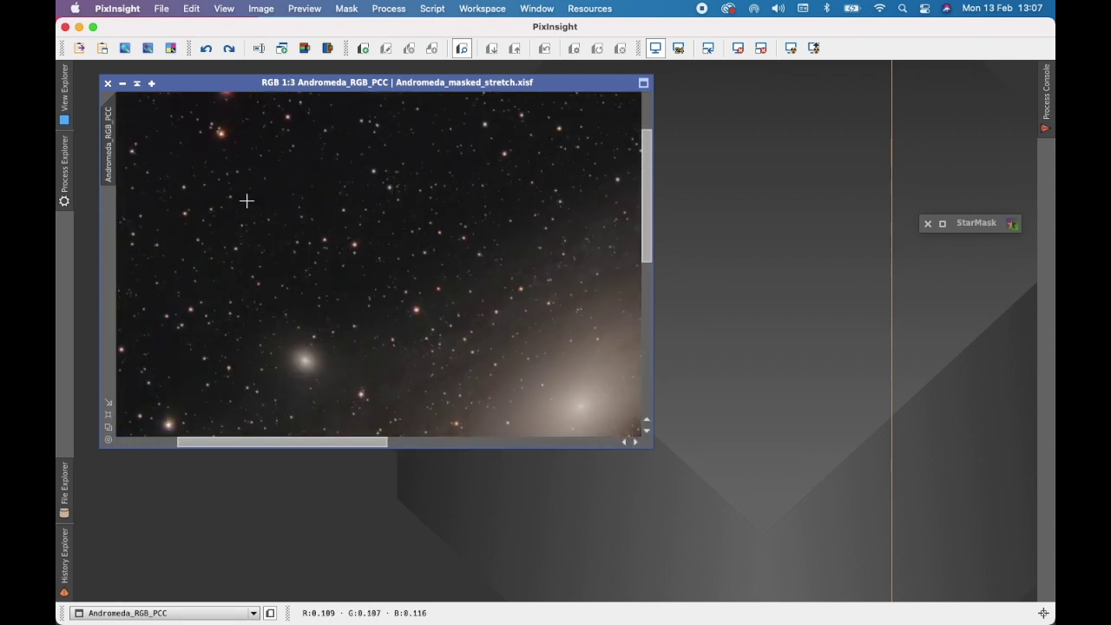
left_click_drag(646, 237, 648, 194)
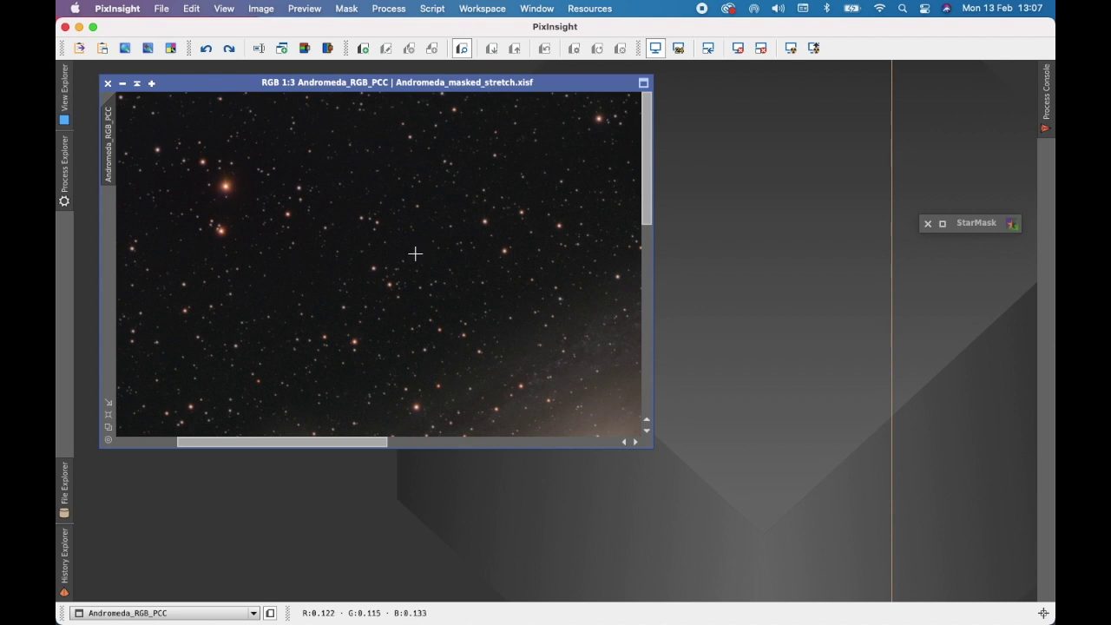
scroll(415, 253, "down", 3)
scroll(415, 252, "down", 1)
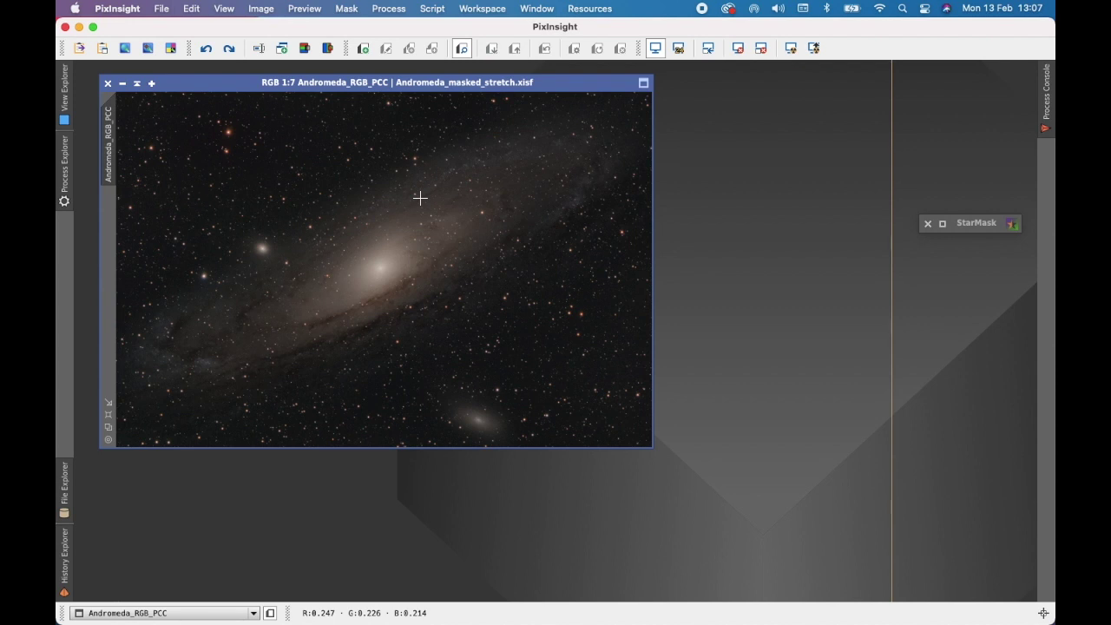
Duplicate the colour image as Andromeda_RGB_PCC_clone, iconize the original, and move the clone left.
mouse_move(112, 173)
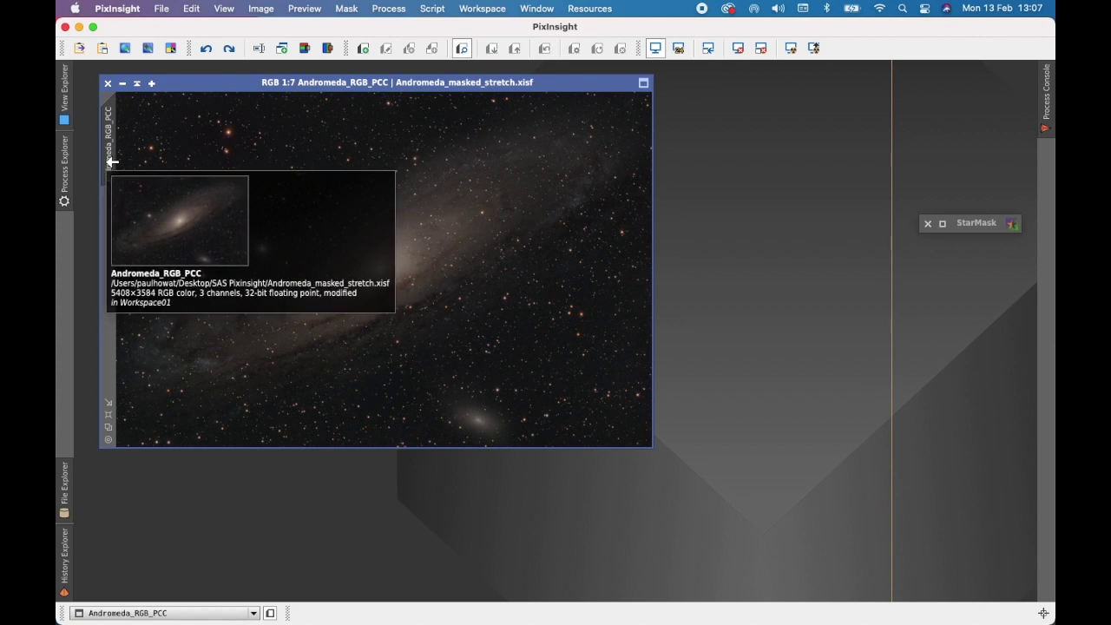
left_click_drag(112, 162, 702, 212)
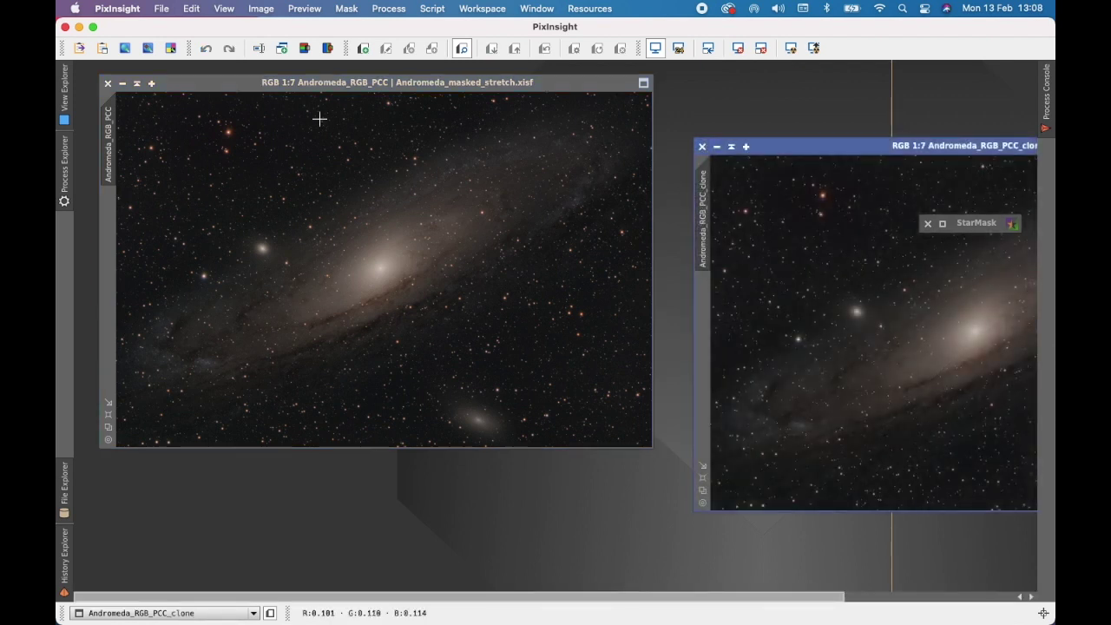
left_click(122, 84)
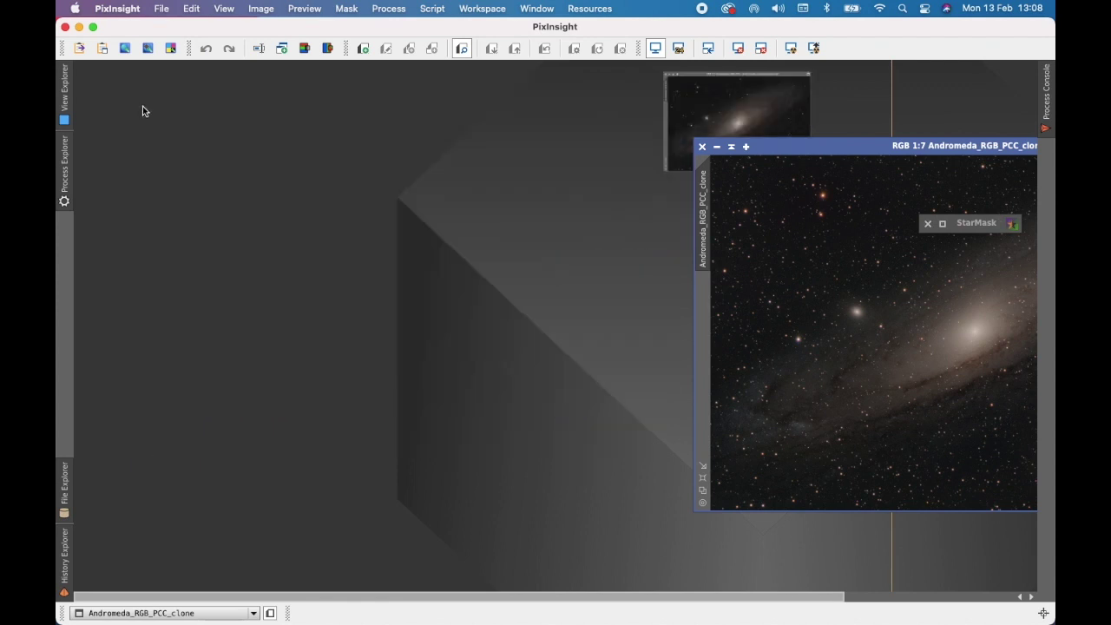
mouse_move(875, 146)
left_mouse_down()
mouse_move(388, 153)
mouse_move(245, 138)
mouse_move(289, 108)
left_mouse_up()
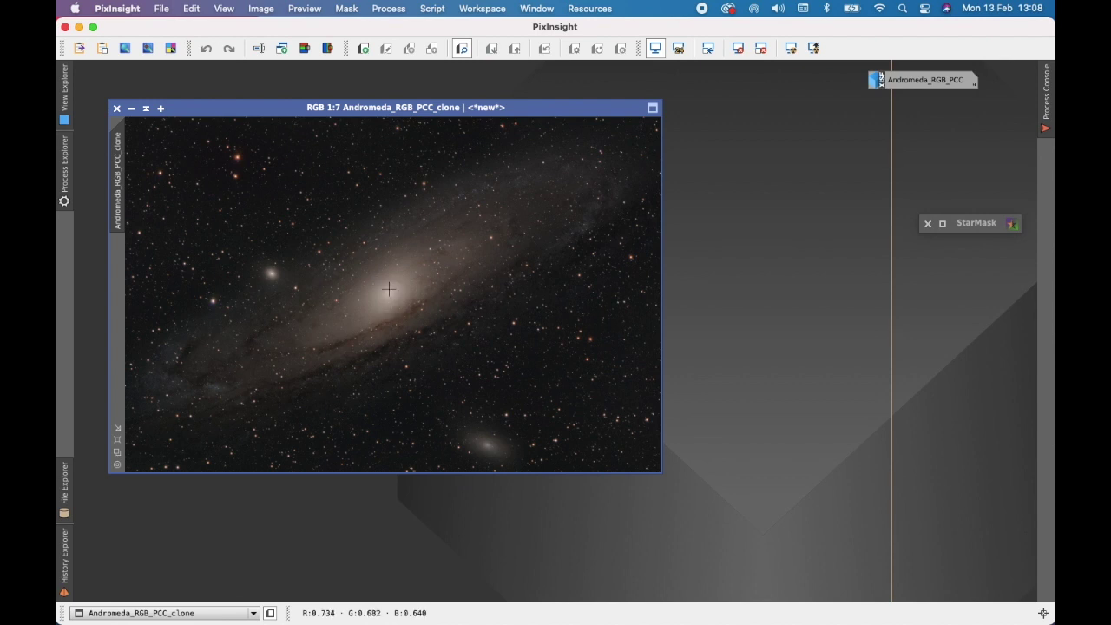
Open RGBWorkingSpace beside the image and load the clone's current working space values.
left_click(391, 10)
mouse_move(451, 138)
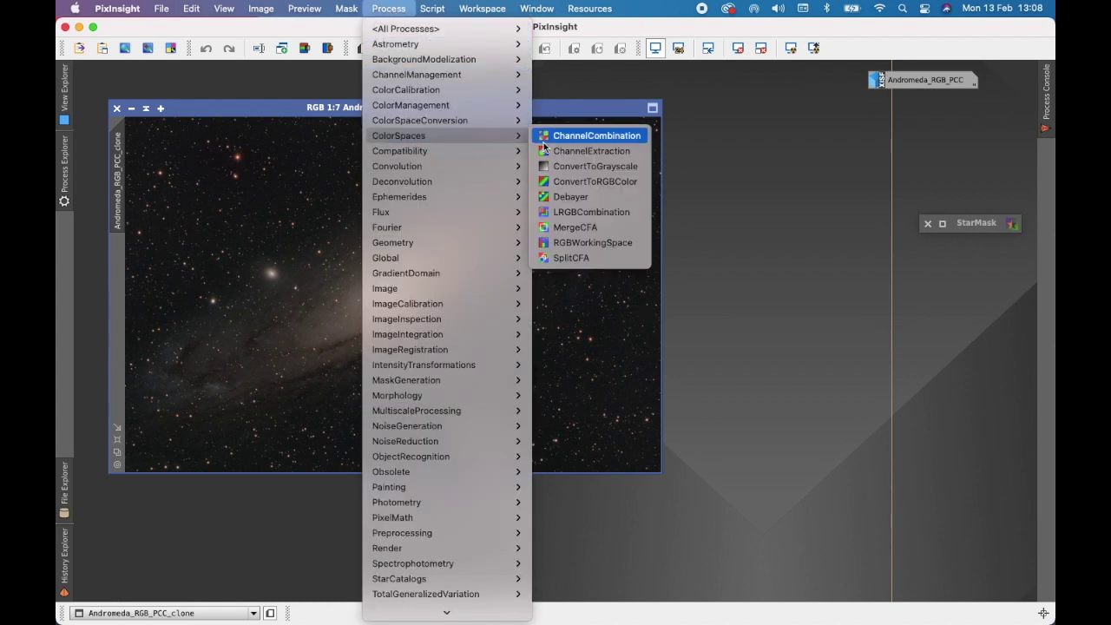
left_click(610, 244)
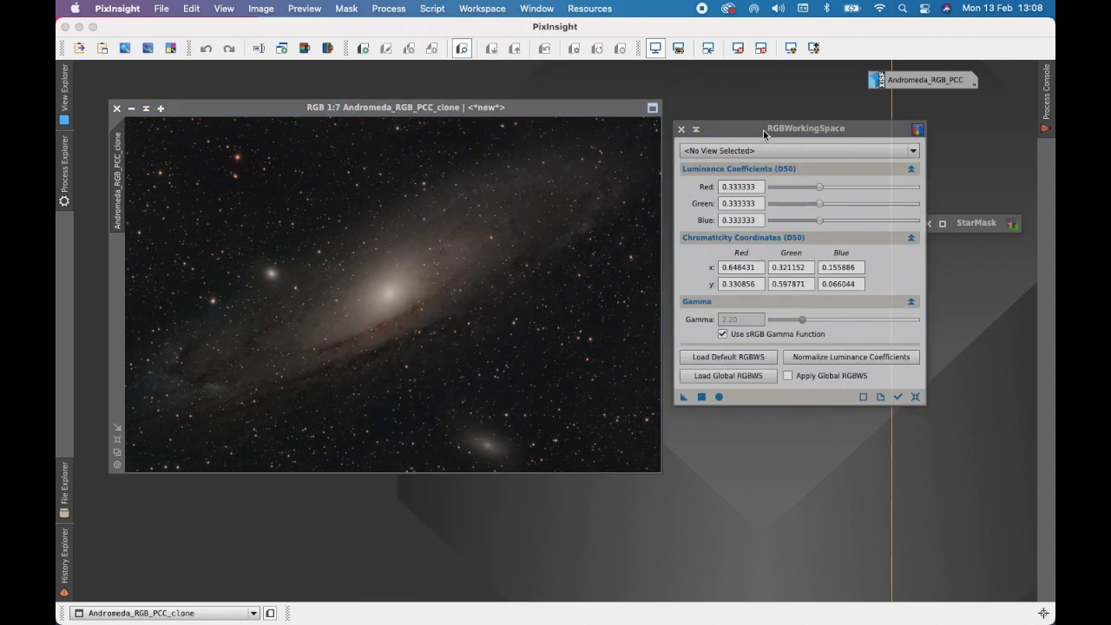
left_click_drag(771, 139, 737, 146)
left_click(887, 164)
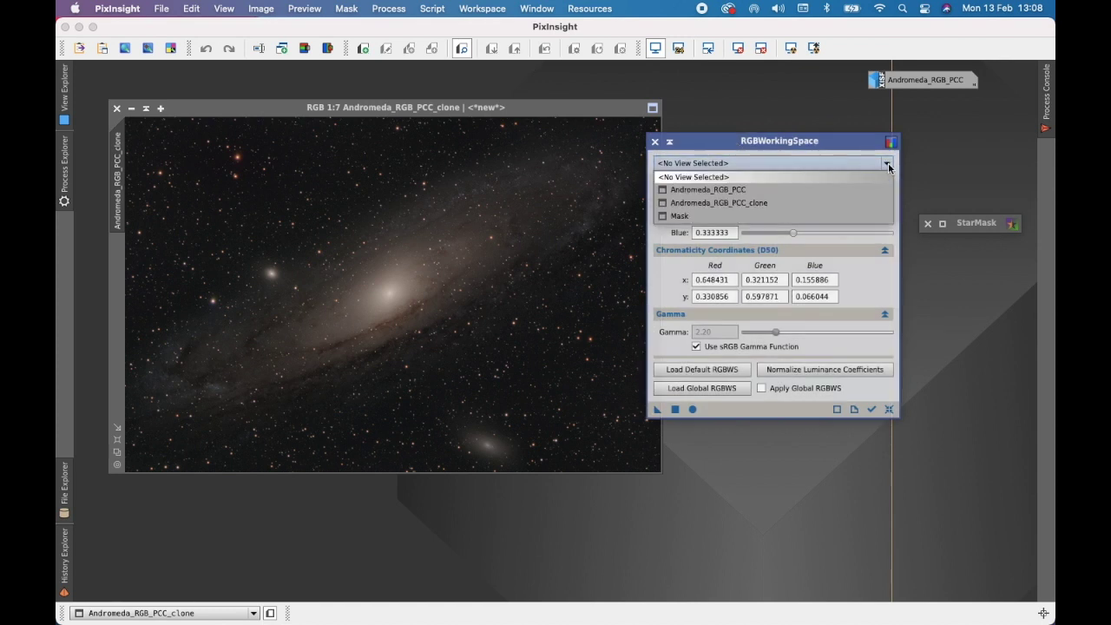
left_click(831, 202)
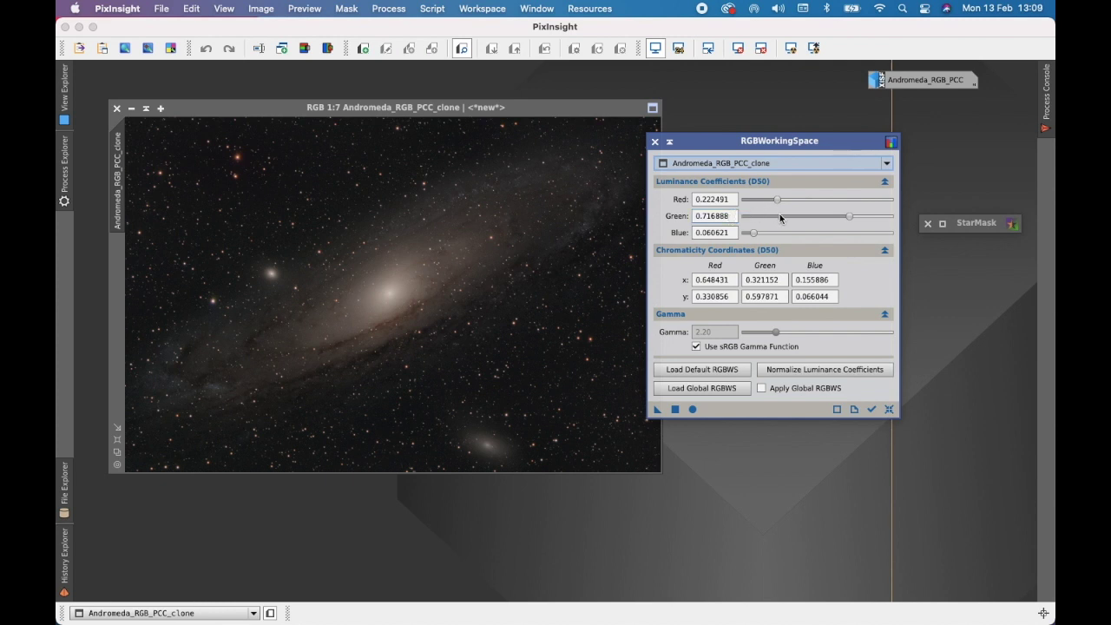
Set red, green and blue weights to 1, apply to the clone, confirm 0.333333, and close.
left_click_drag(779, 200, 903, 200)
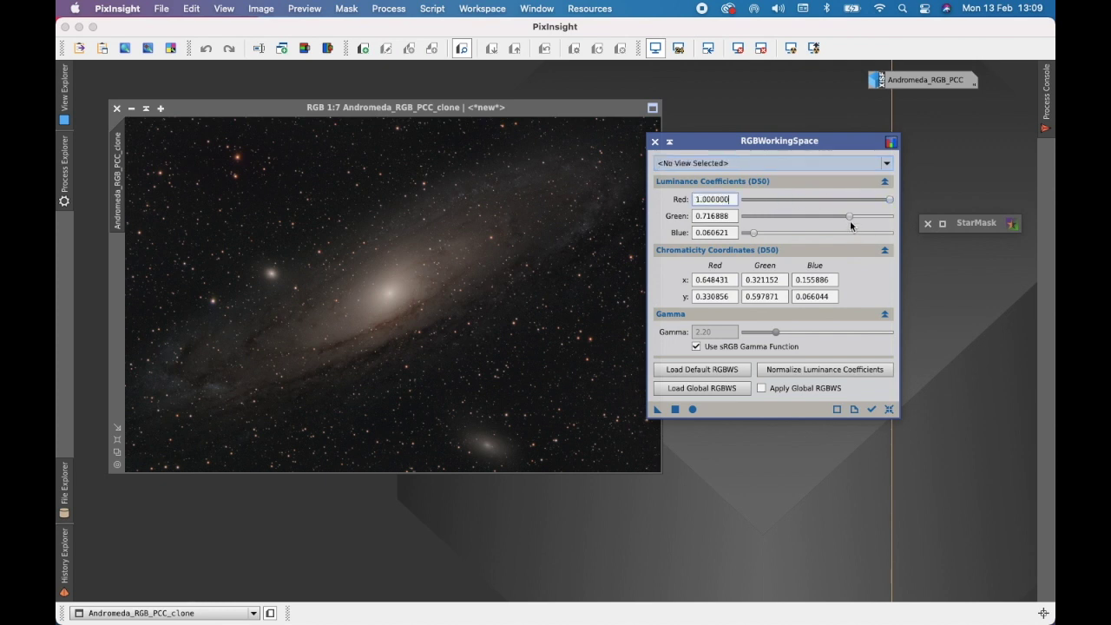
left_click_drag(848, 217, 893, 218)
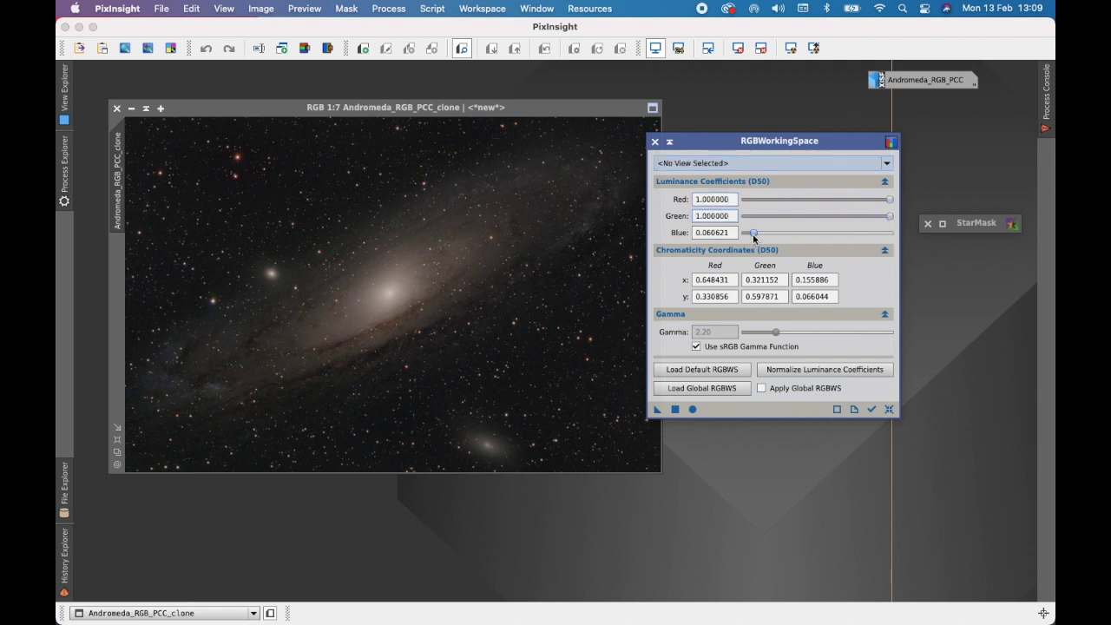
left_click_drag(753, 235, 897, 234)
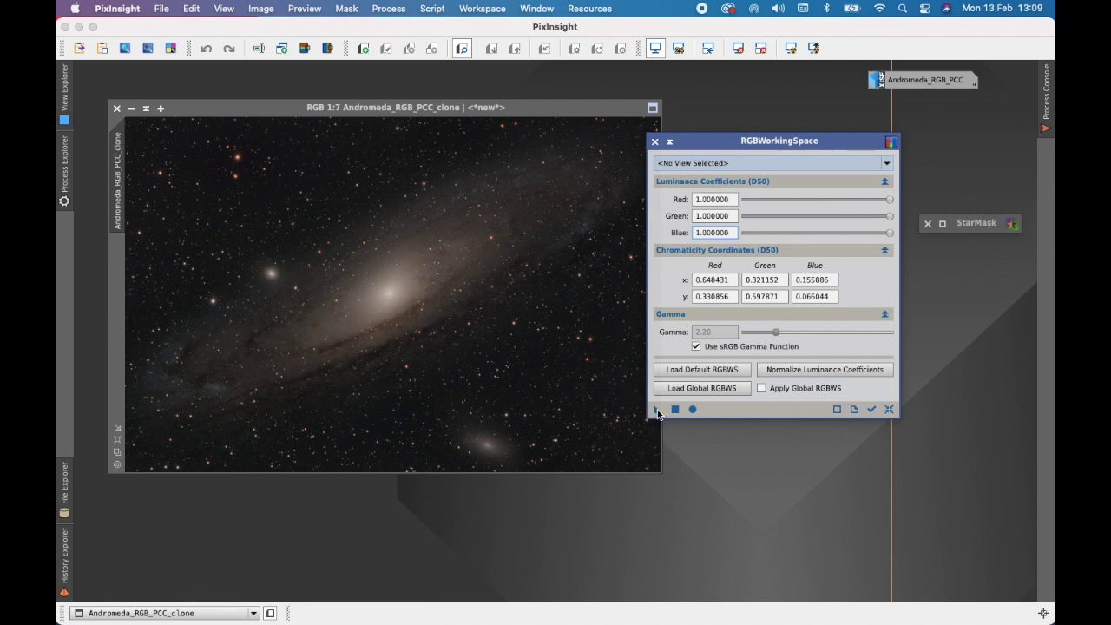
left_click_drag(658, 408, 378, 315)
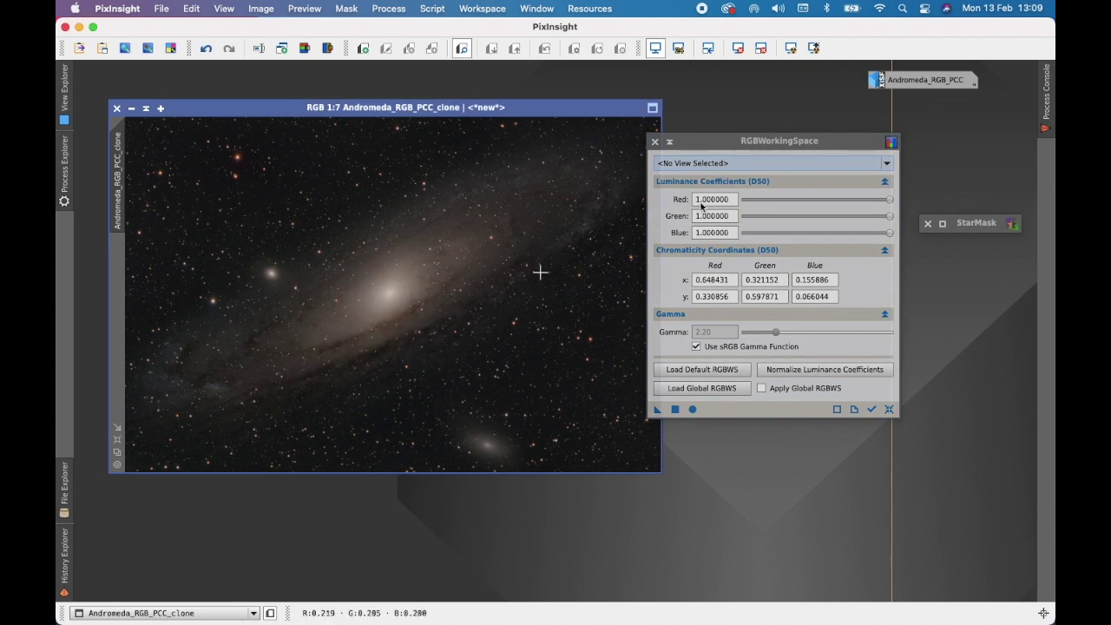
left_click(886, 165)
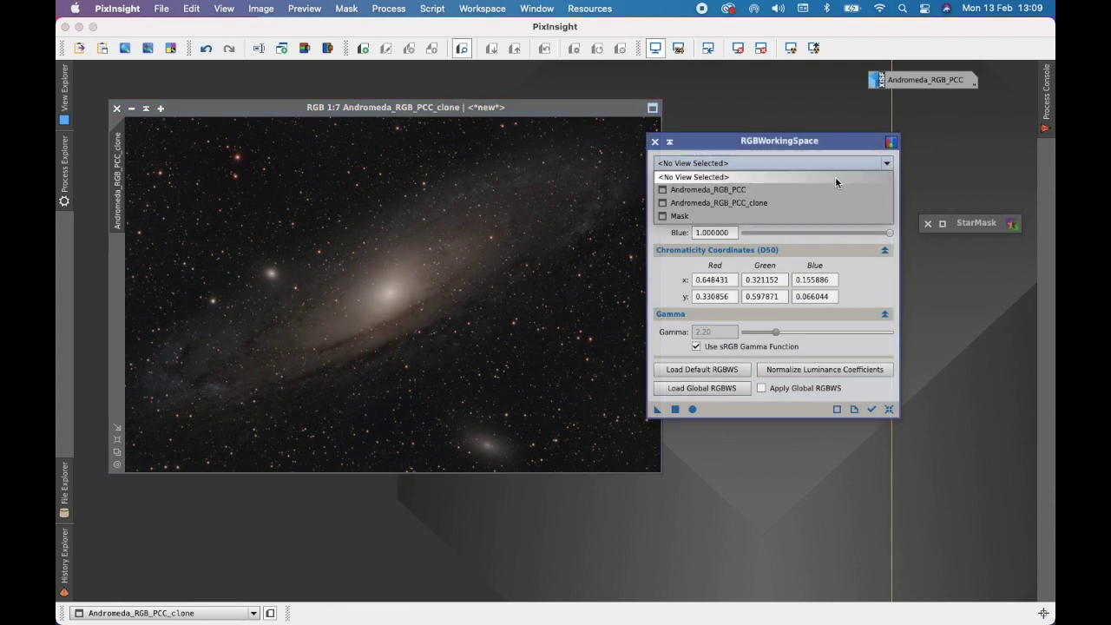
left_click(812, 203)
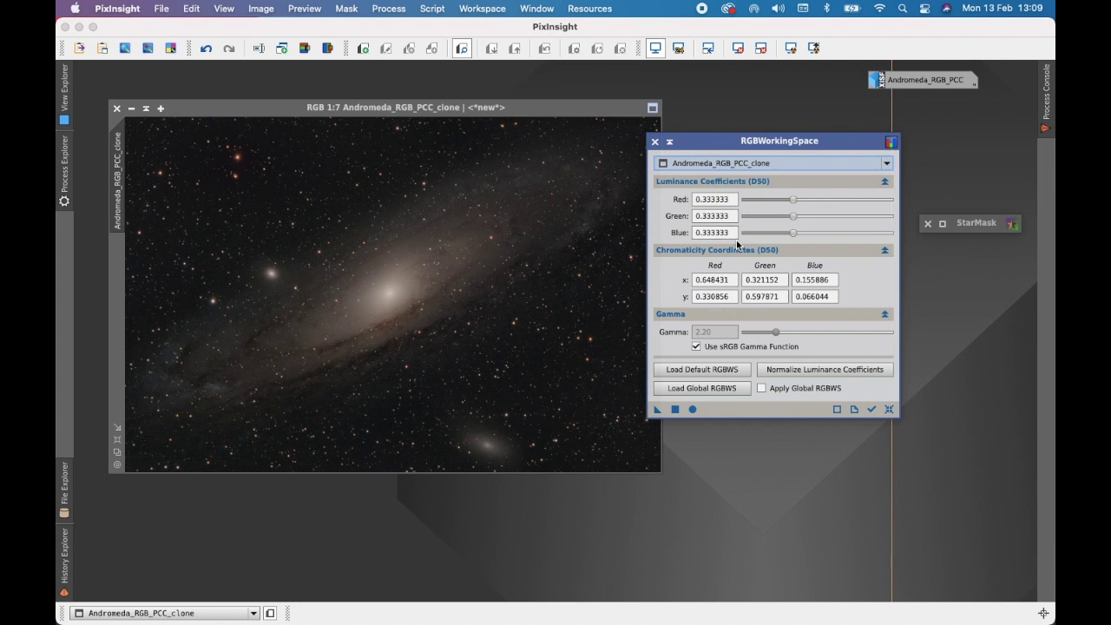
left_click(656, 143)
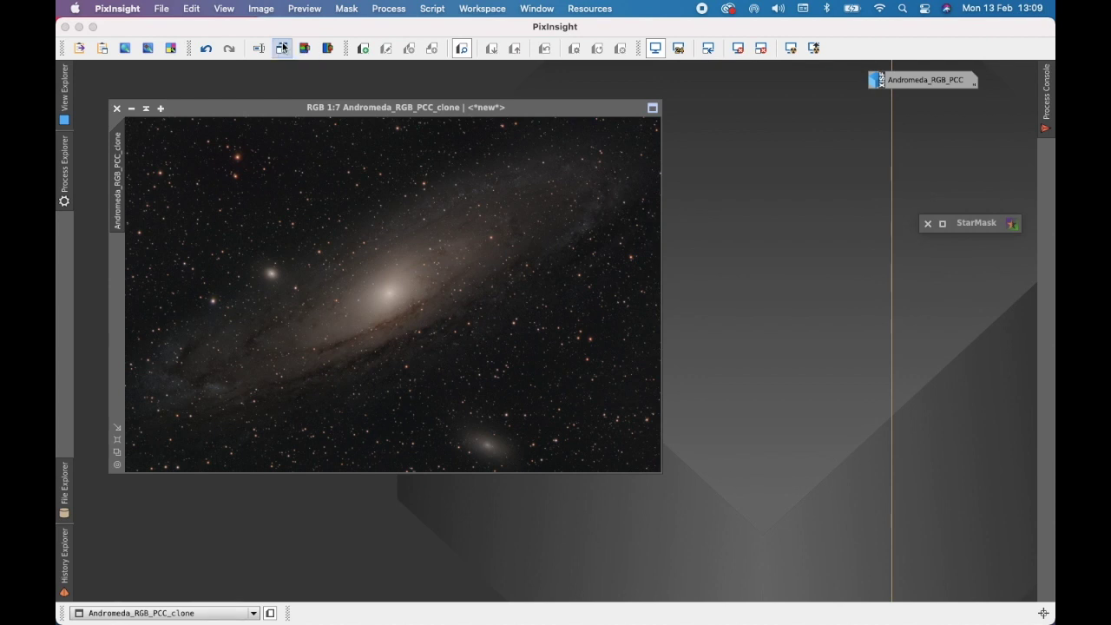
Extract the clone's CIE L* lightness as greyscale Andromeda_RGB_PCC_clone_L and move it aside.
left_click(260, 8)
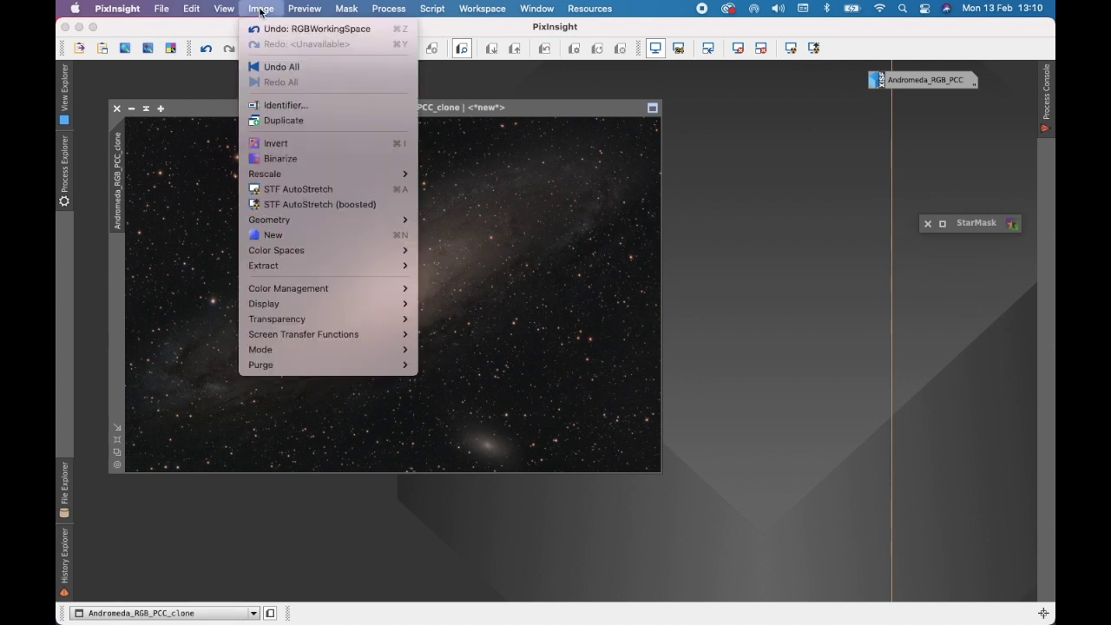
mouse_move(401, 265)
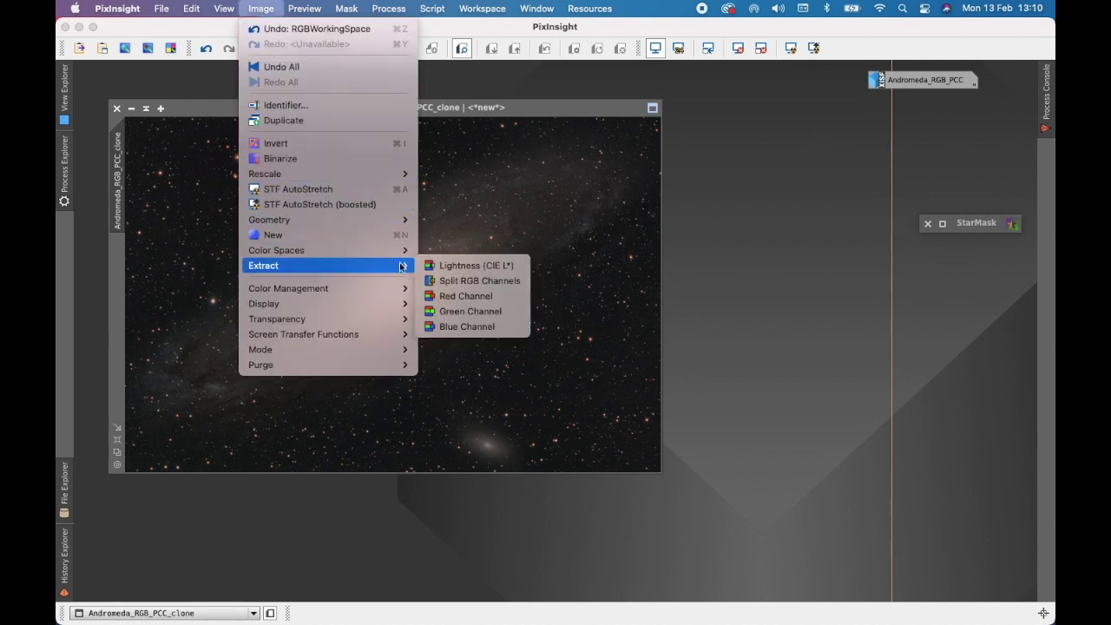
left_click(487, 266)
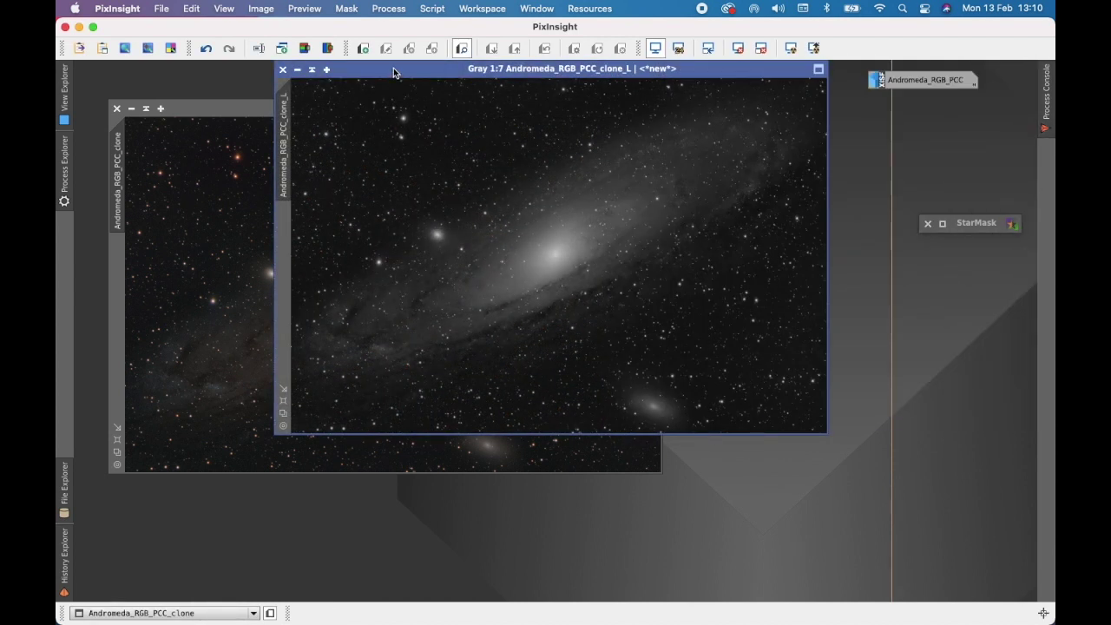
left_click_drag(395, 68, 486, 175)
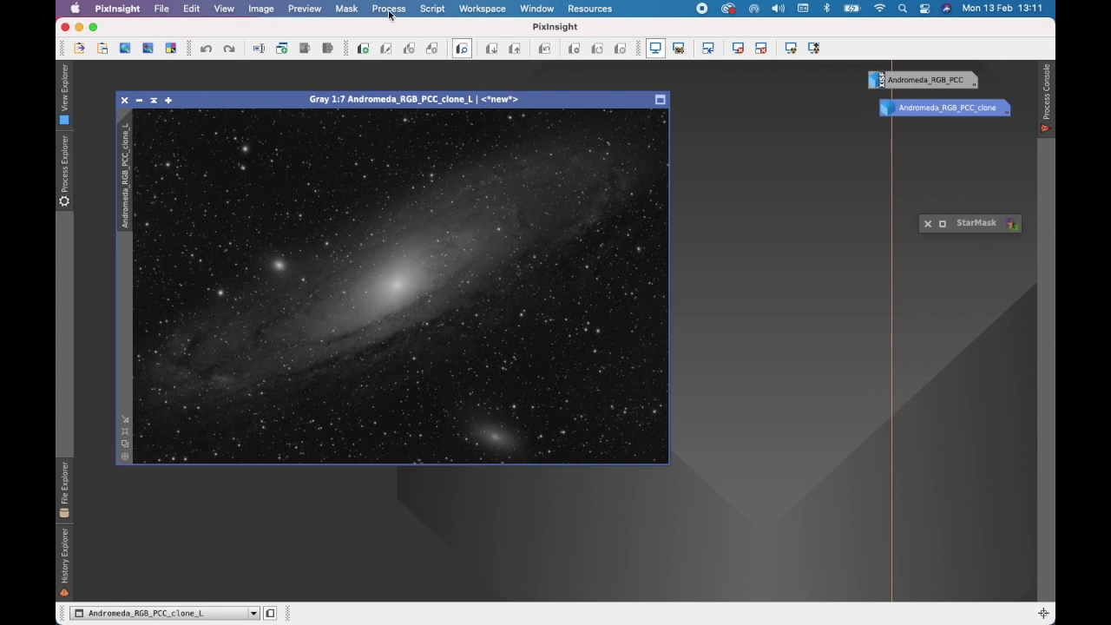
Open CurvesTransformation with real-time preview, lift the curve, and sample background pixel levels.
left_click(388, 11)
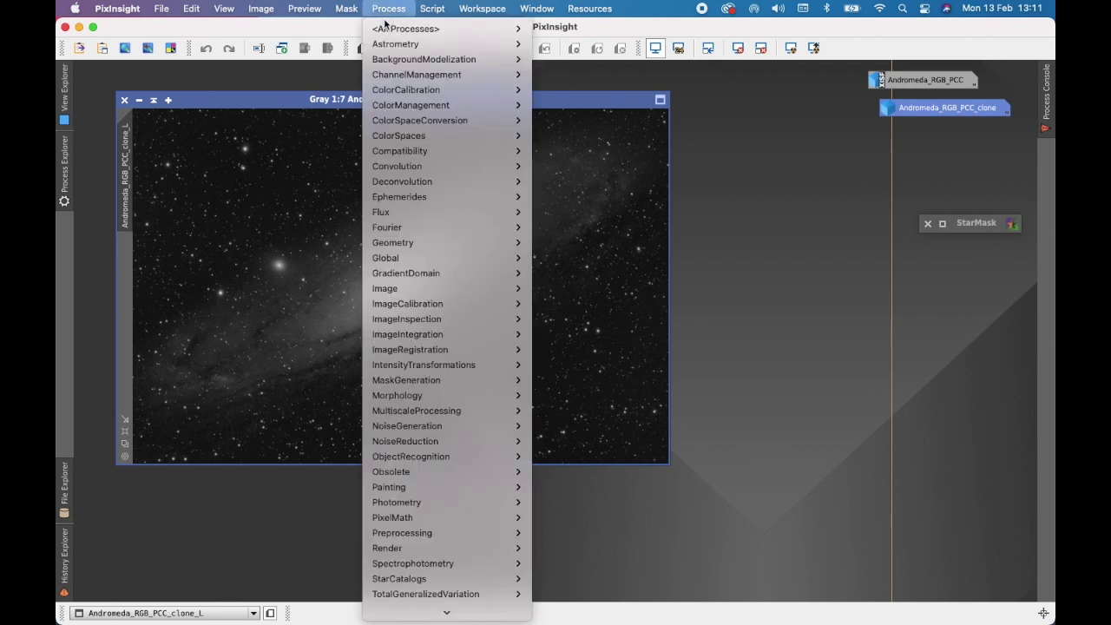
mouse_move(490, 370)
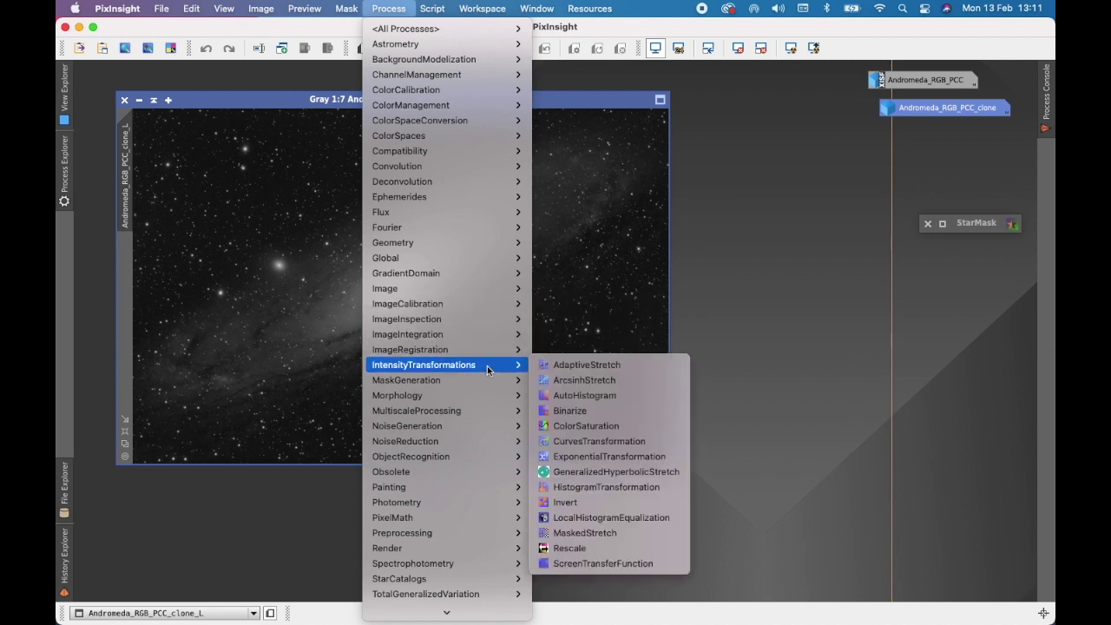
left_click(644, 444)
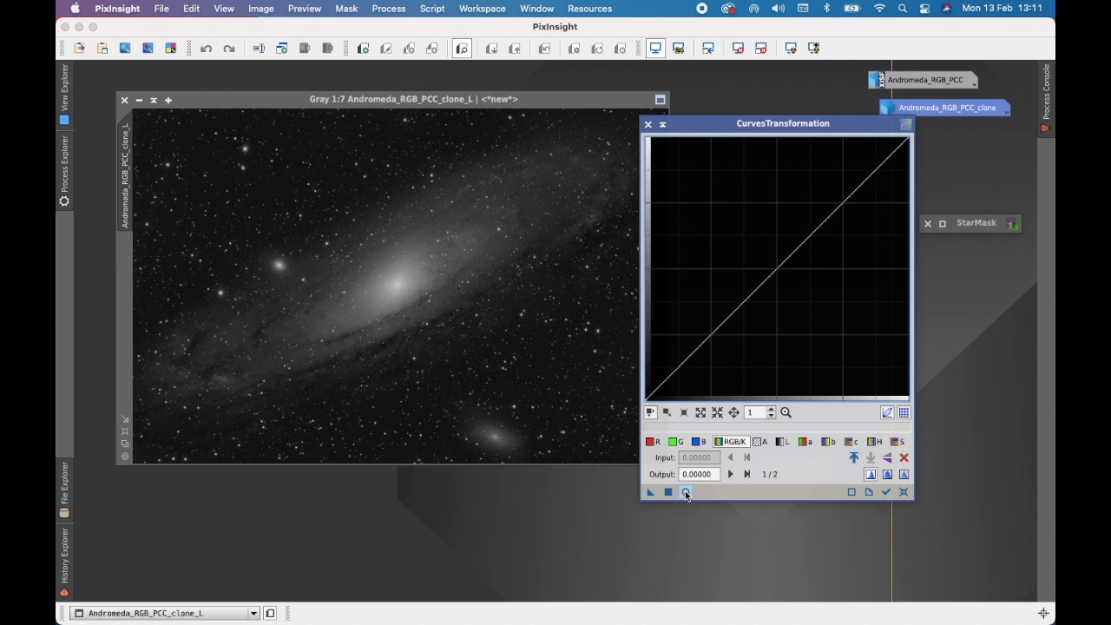
left_click(685, 492)
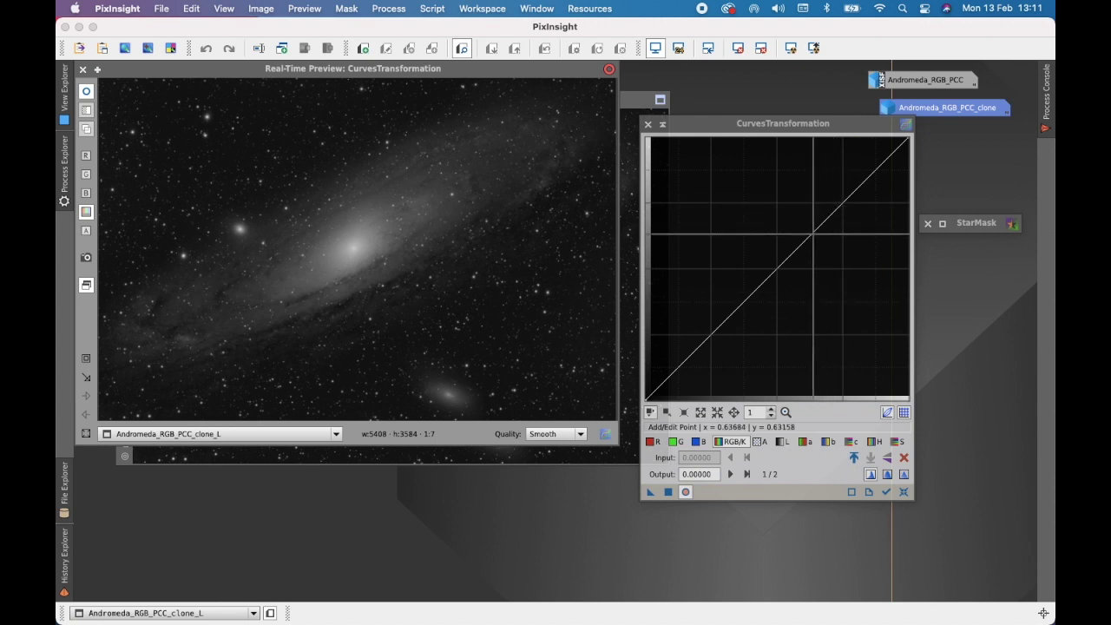
left_click_drag(812, 235, 759, 203)
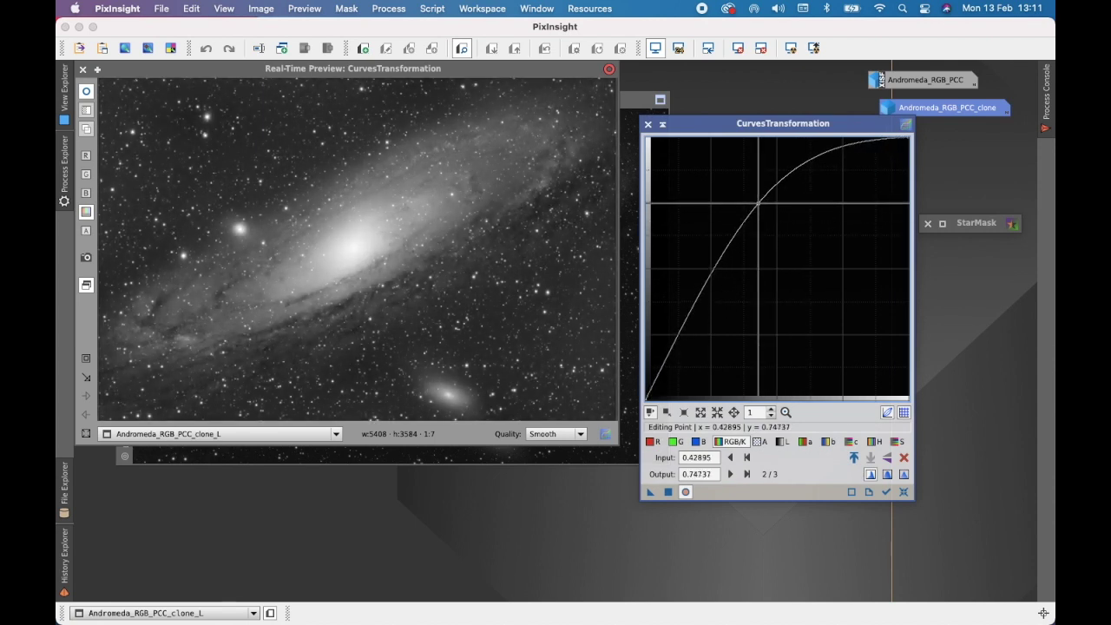
left_click(558, 344)
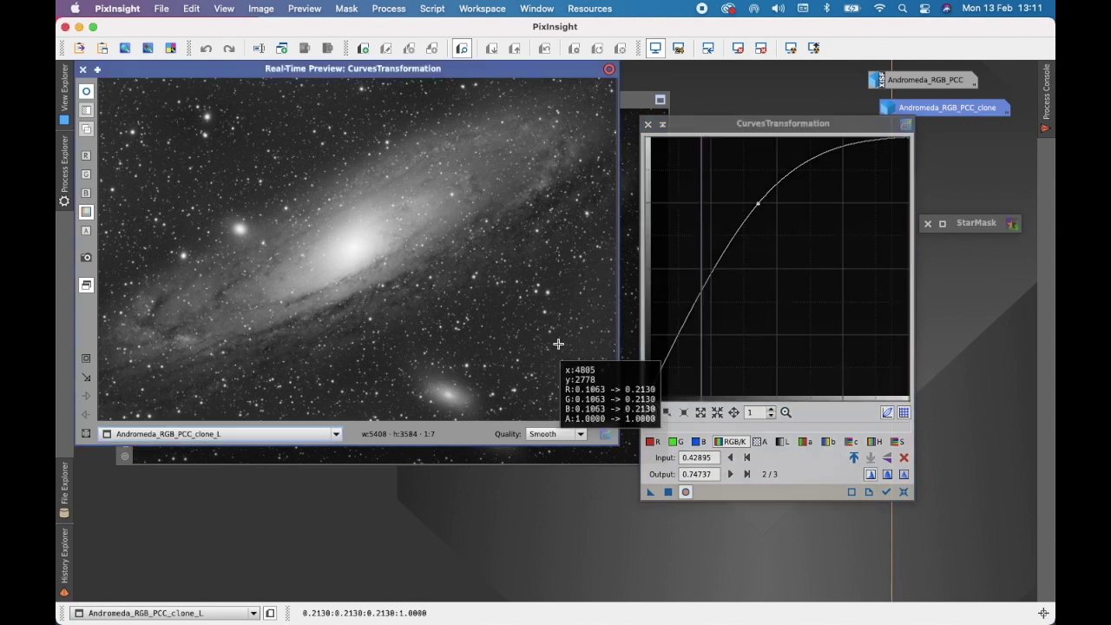
left_click_drag(558, 344, 560, 347)
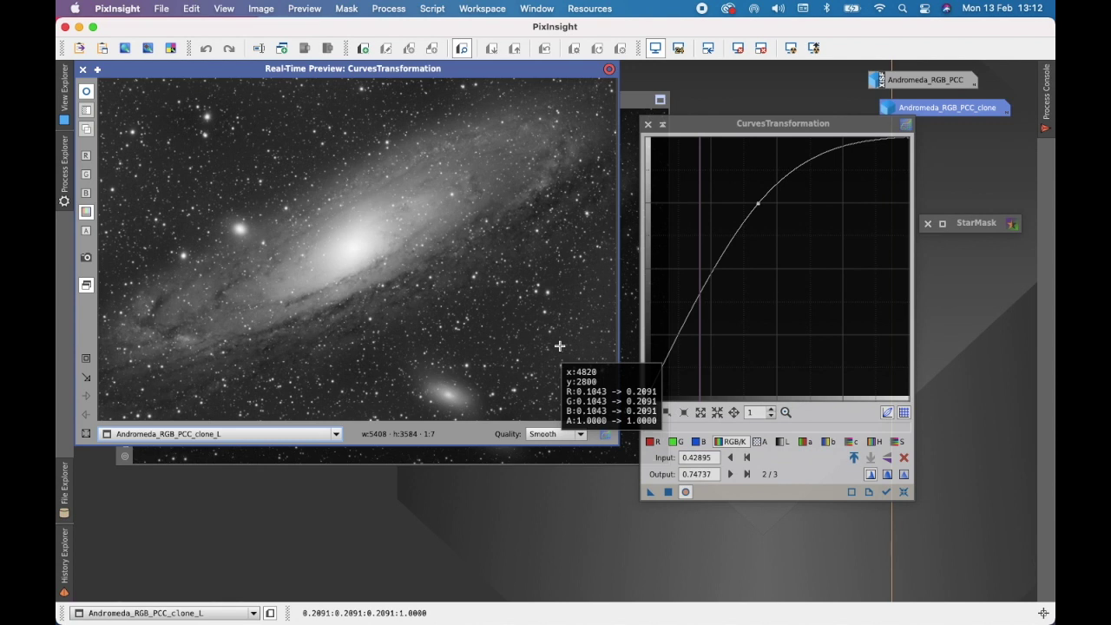
left_click_drag(560, 346, 560, 347)
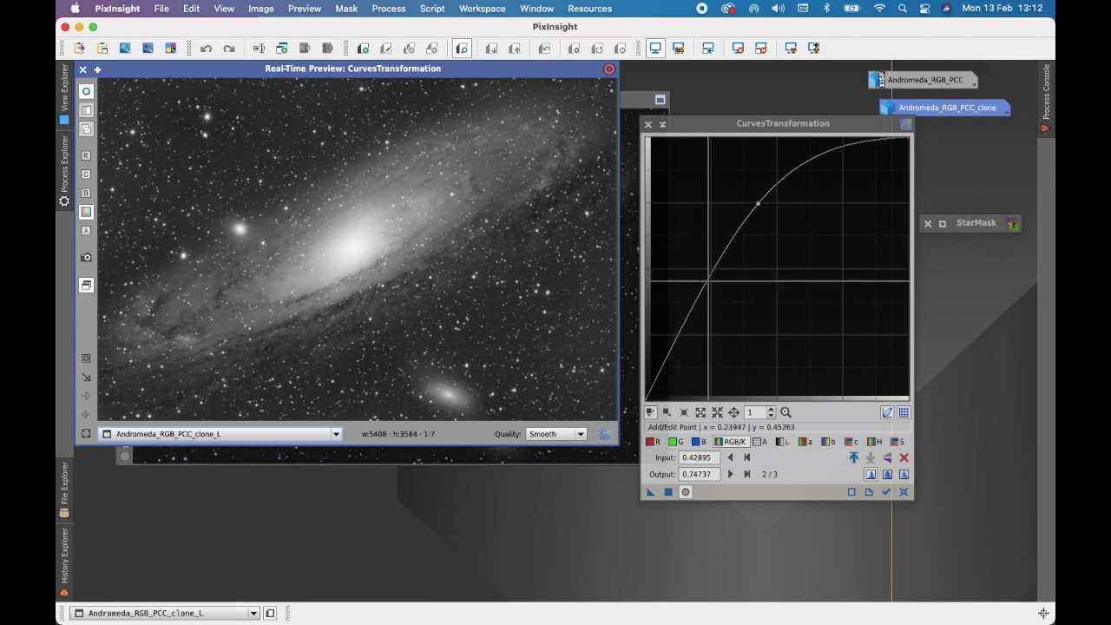
Shape a contrast S-curve, apply it to clone_L, reset the curve, and close the preview.
left_click(710, 276)
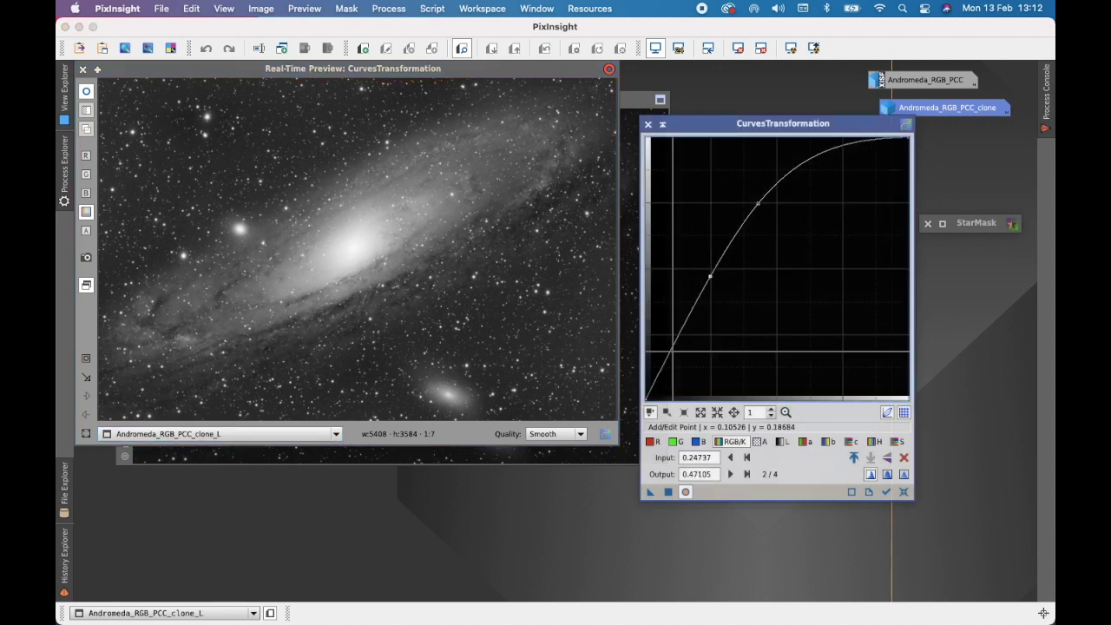
left_click(676, 343)
left_click_drag(676, 343, 689, 356)
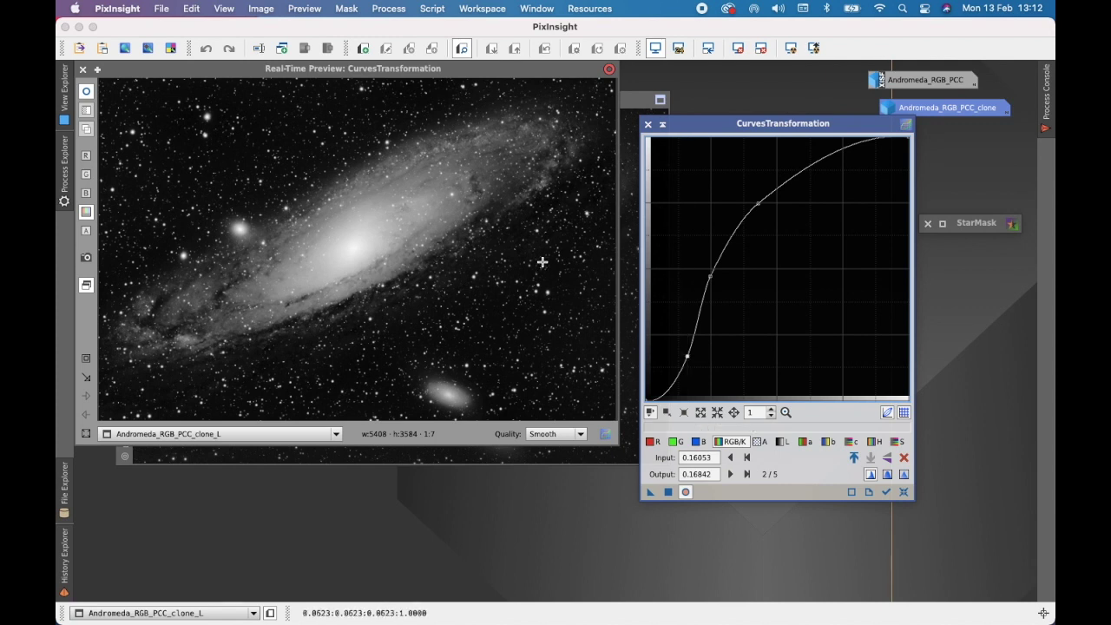
left_click(669, 493)
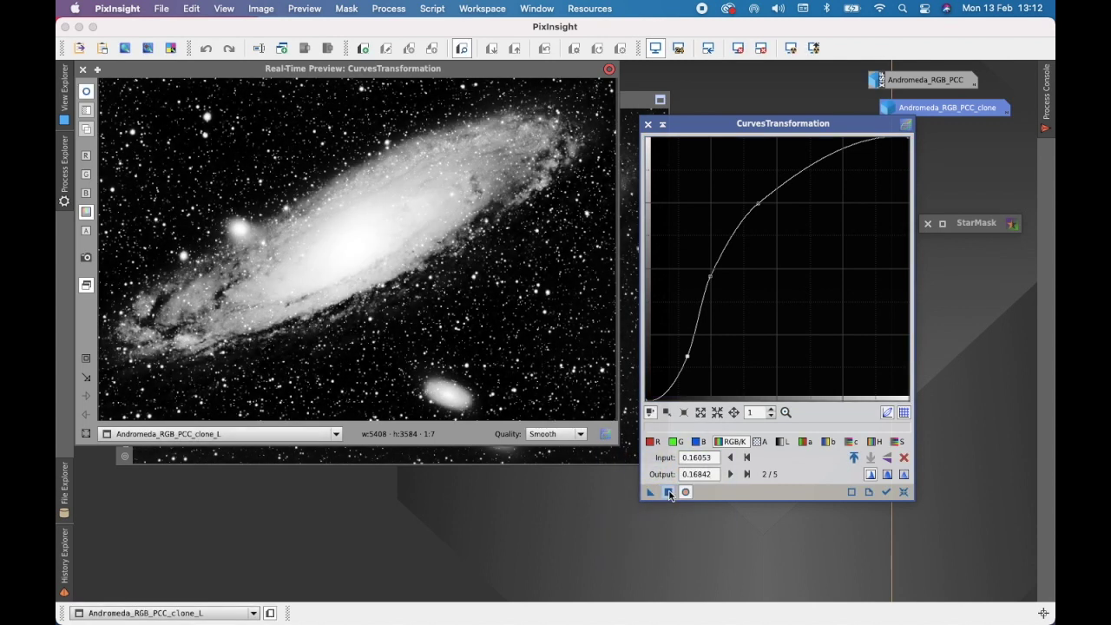
left_click(904, 492)
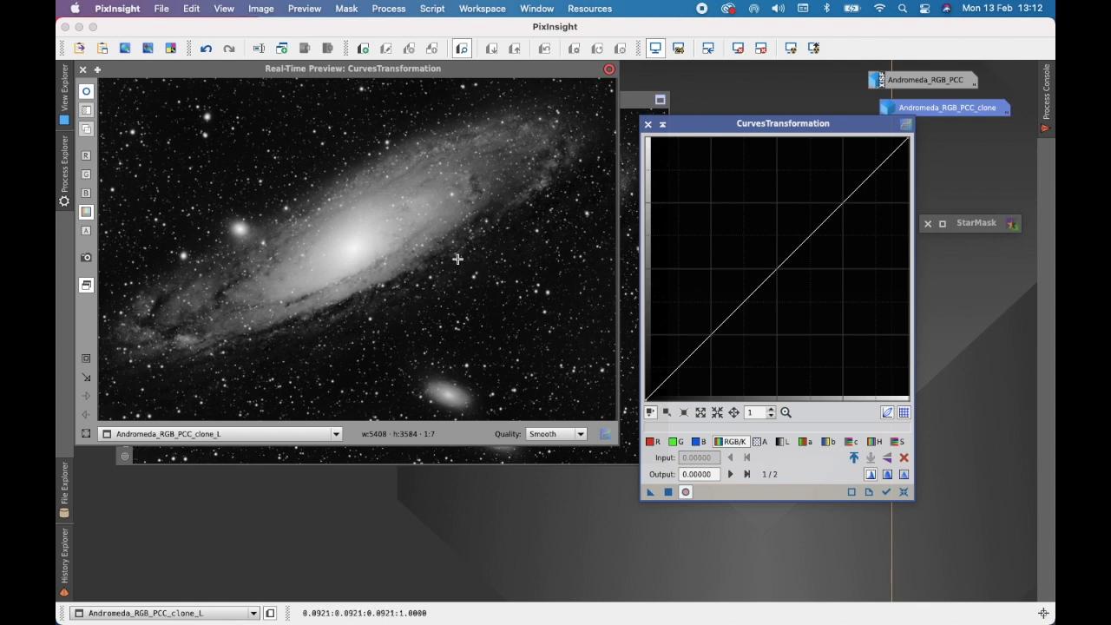
left_click(83, 71)
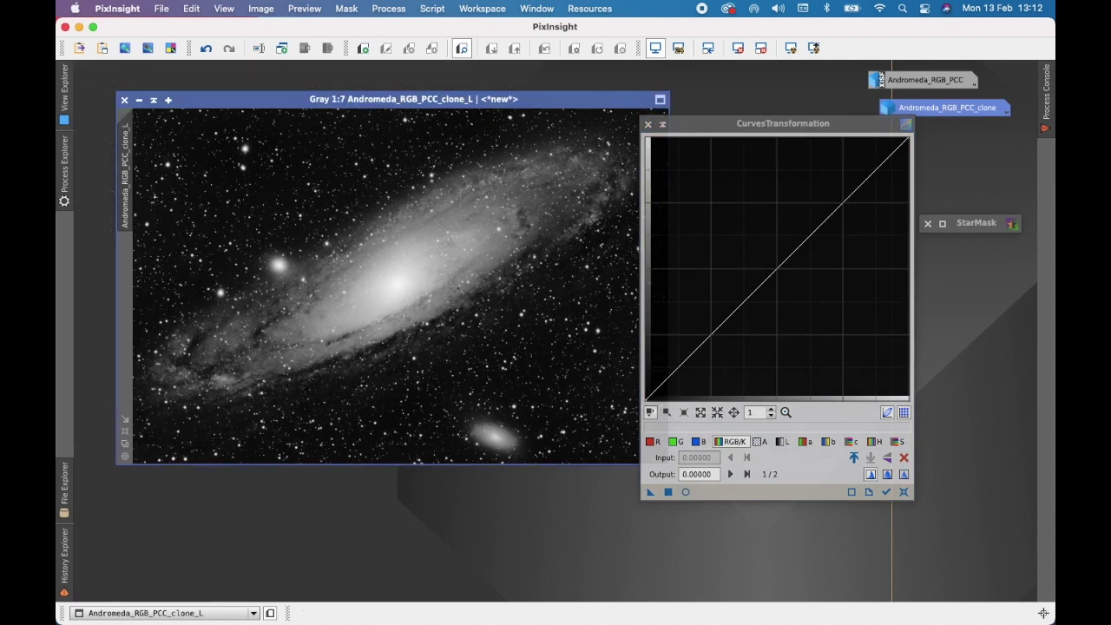
Close CurvesTransformation and enter Lum_Mask as the luminance image's new identifier.
left_click(647, 125)
left_click(648, 124)
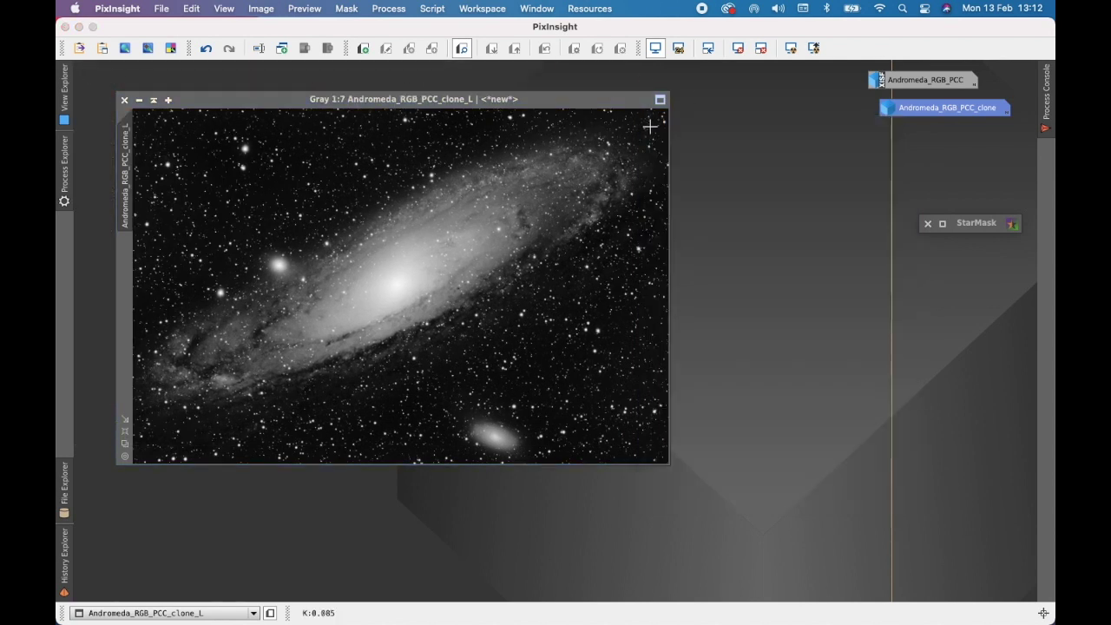
double_click(129, 211)
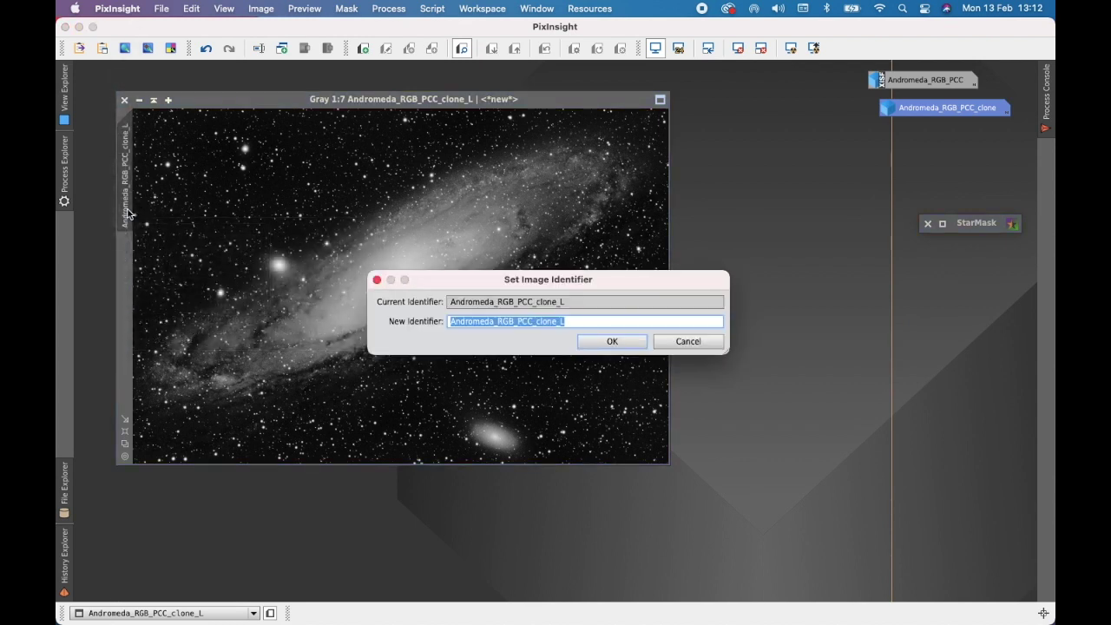
type("Lum")
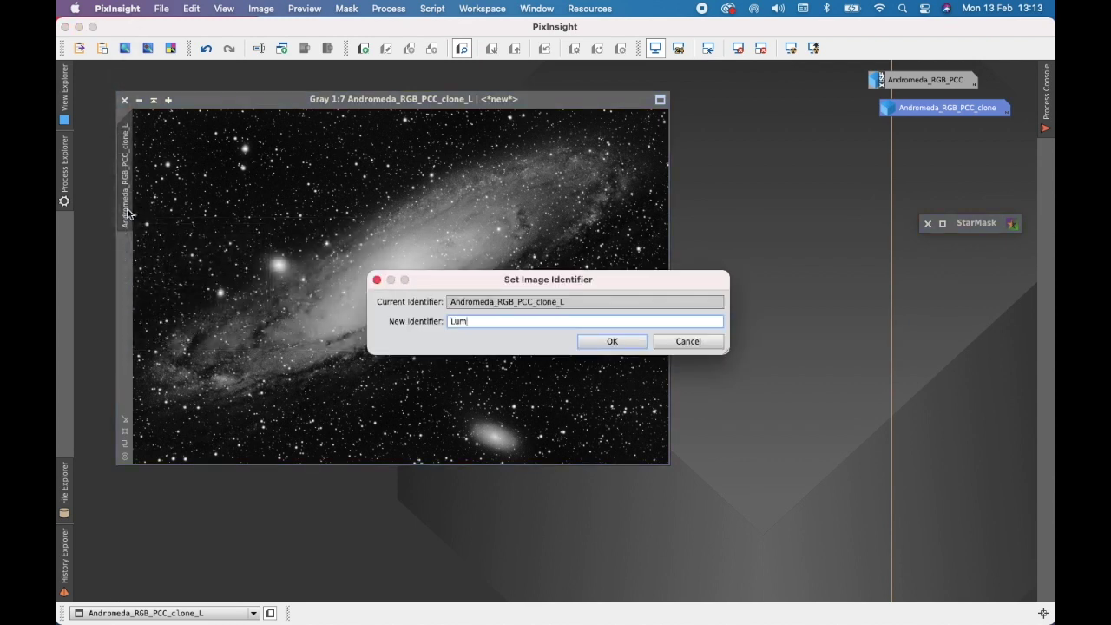
type("_Mask")
Confirm the Lum_Mask name, iconize it to the right, and restore Andromeda_RGB_PCC_clone.
left_click(632, 346)
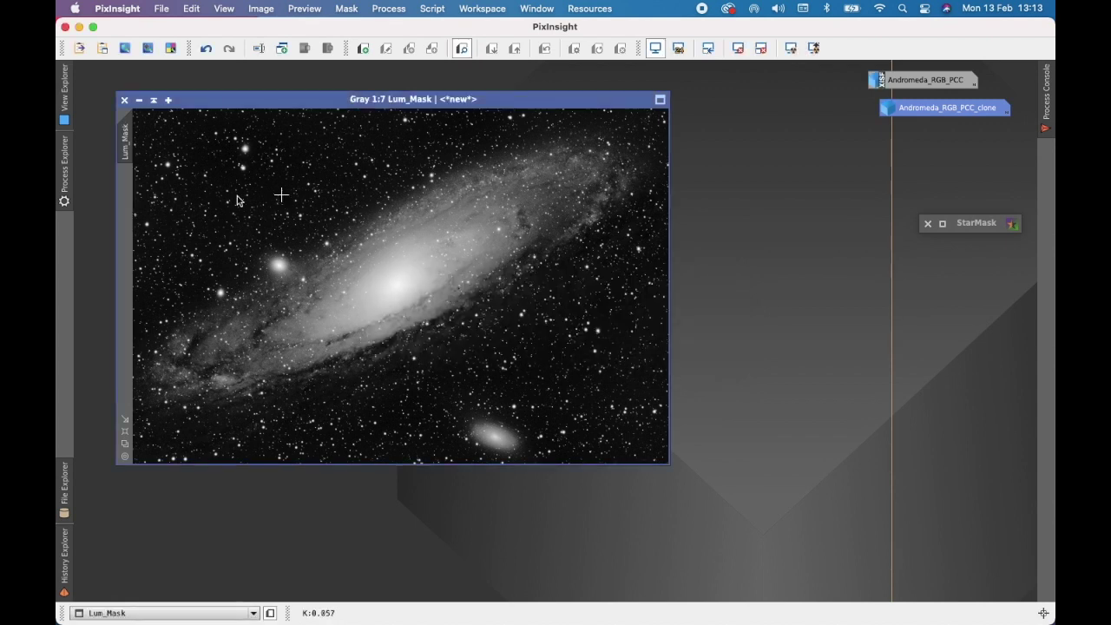
left_click(137, 101)
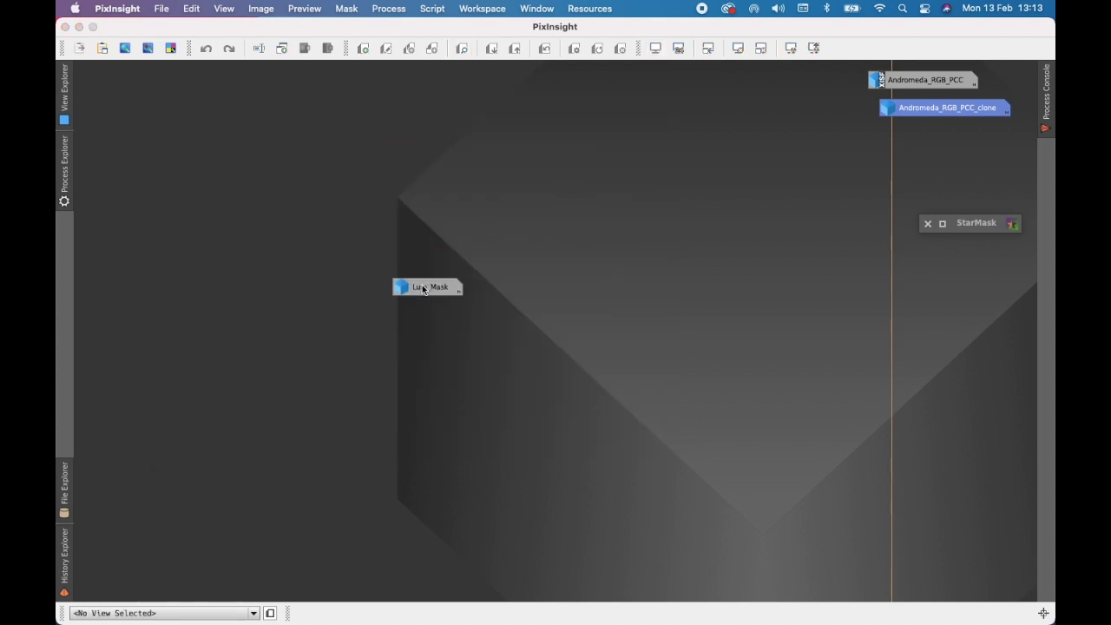
left_click_drag(426, 287, 955, 296)
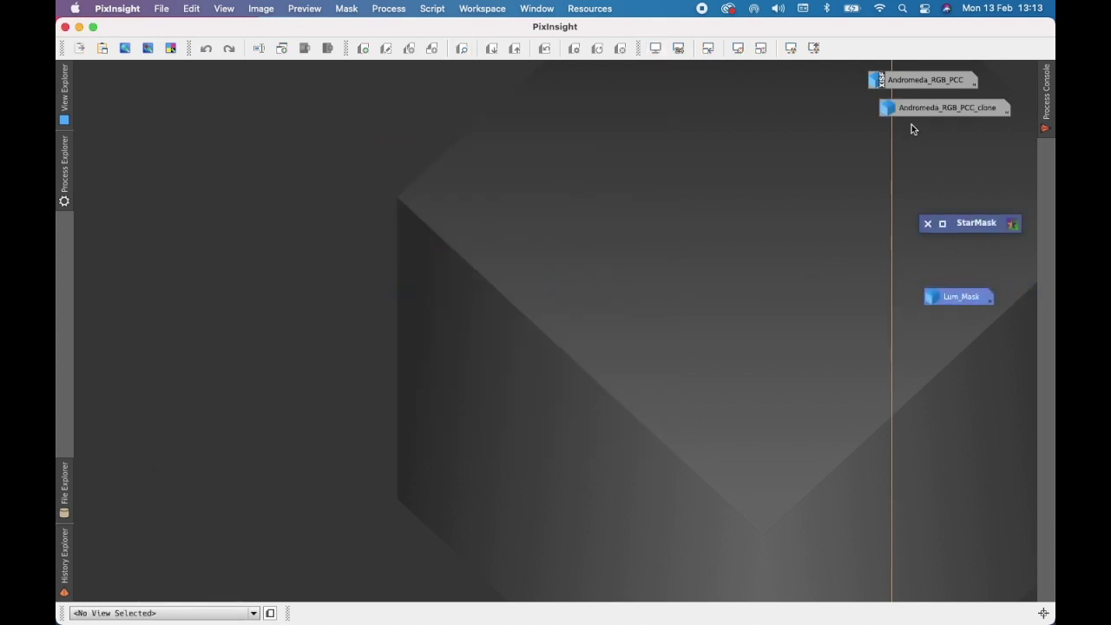
double_click(972, 119)
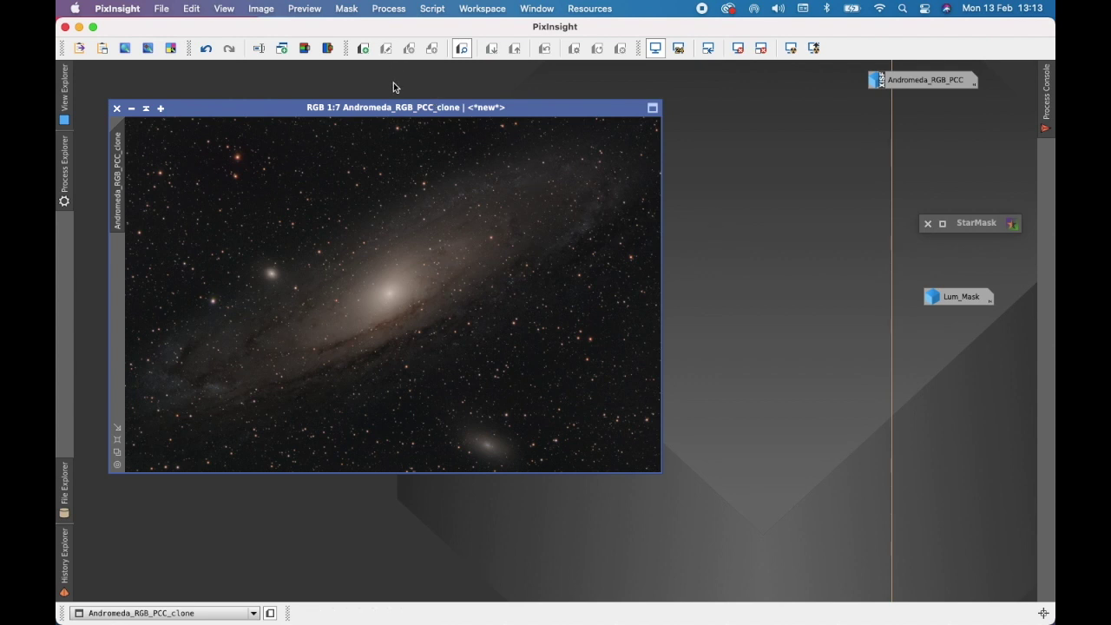
Open RangeSelection and reset it to defaults: limits 0 to 1, fuzziness and smoothness 0.
left_click(389, 9)
mouse_move(430, 383)
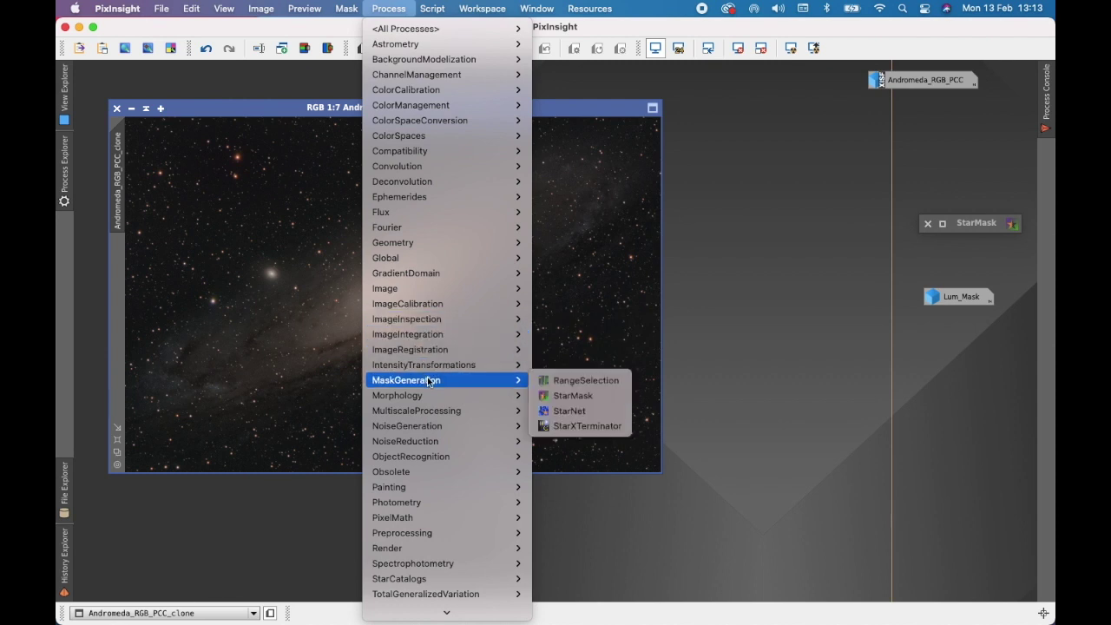
left_click(567, 382)
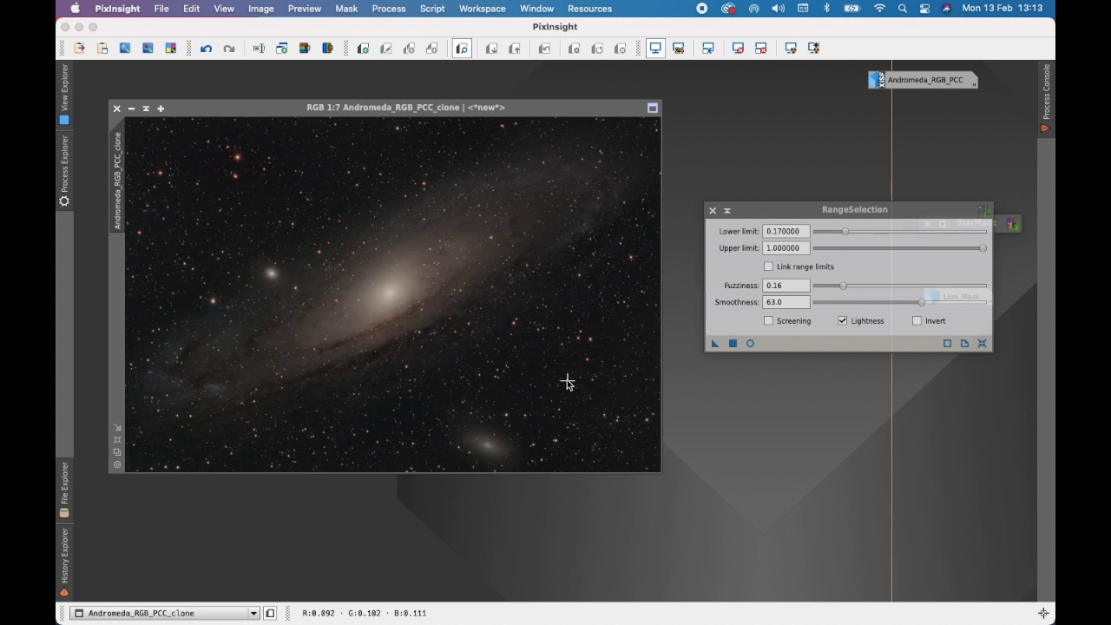
left_click(983, 344)
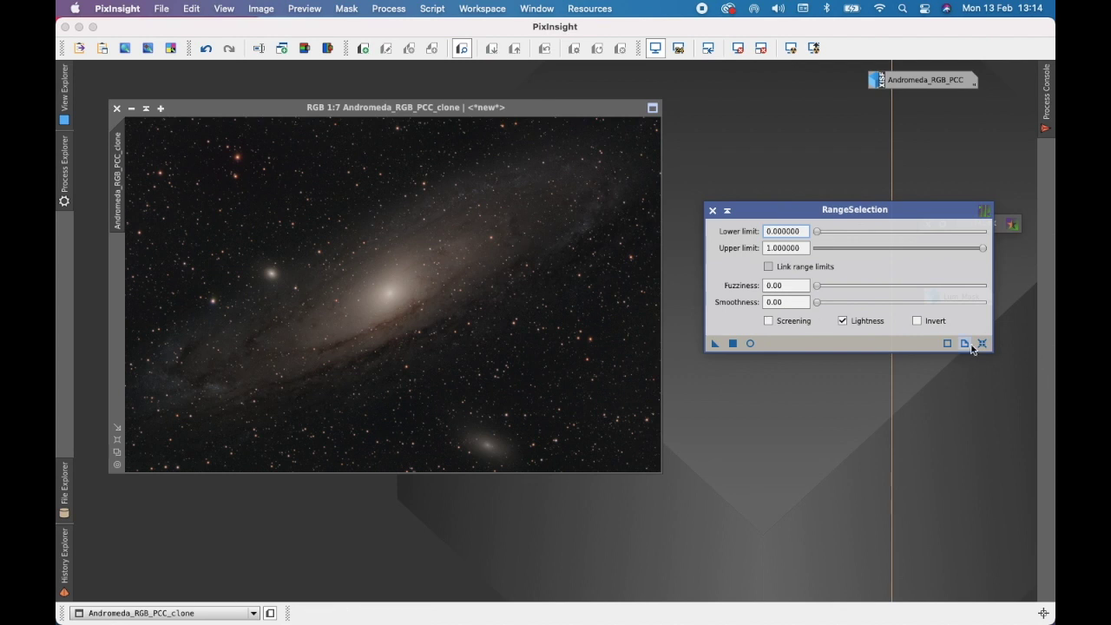
Turn on the RangeSelection preview and set the lower limit to 0.20, checking the galaxy zoomed in.
left_click(751, 344)
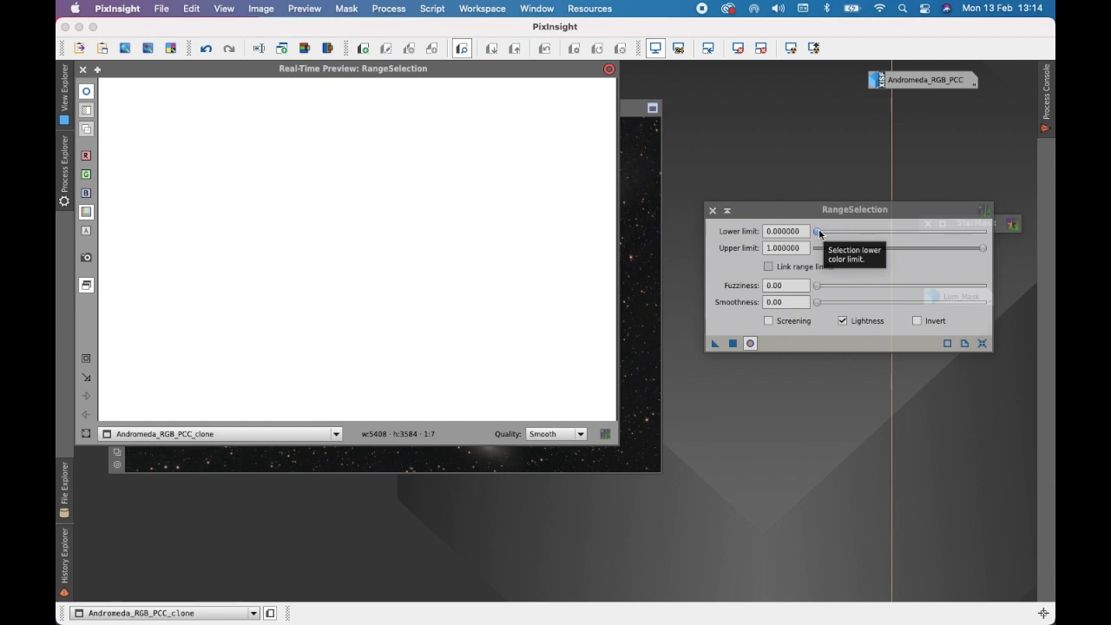
left_click_drag(819, 232, 850, 232)
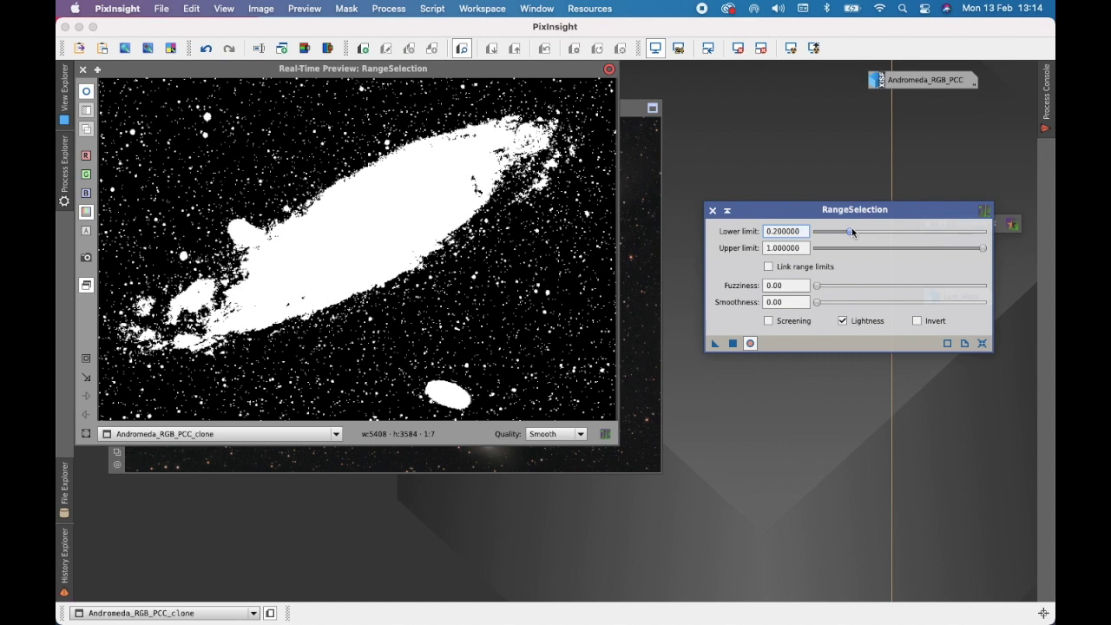
left_click_drag(850, 230, 852, 231)
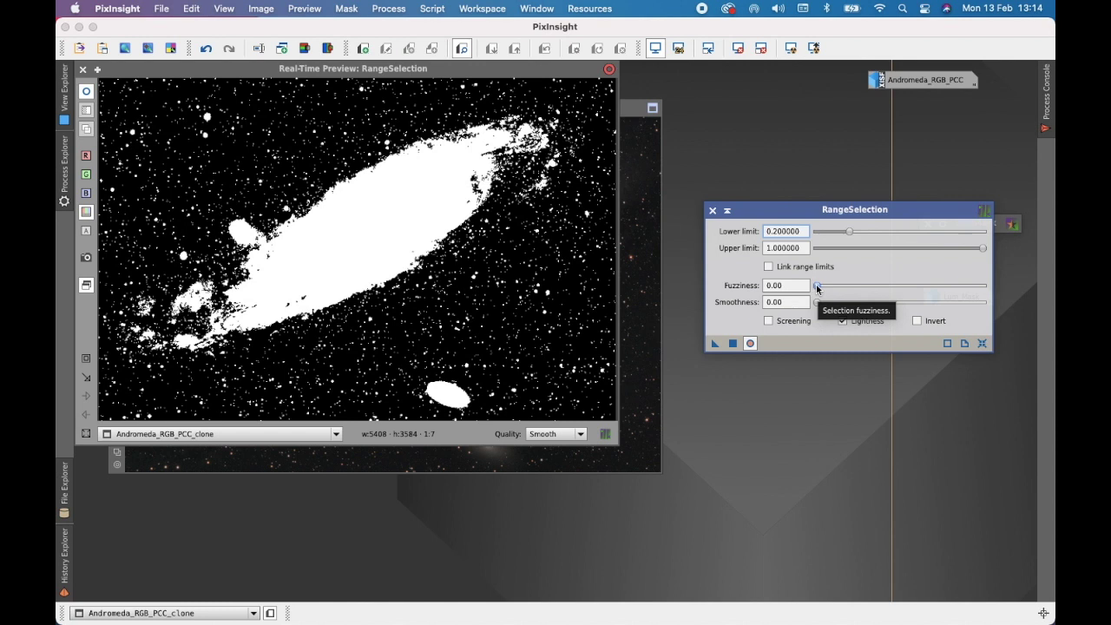
left_click(88, 361)
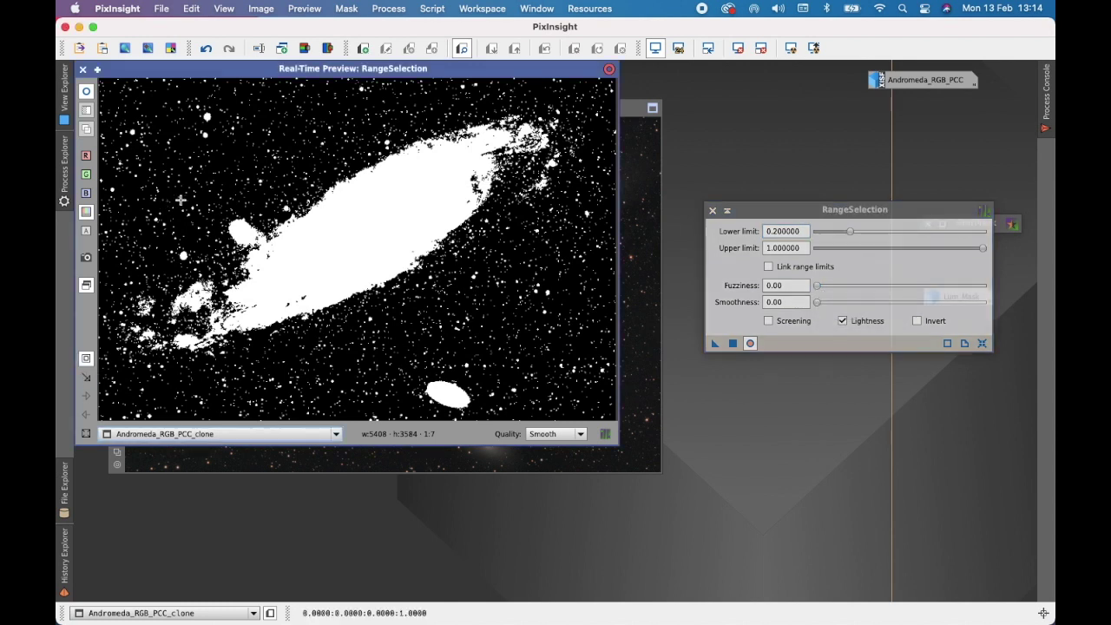
left_click_drag(206, 195, 354, 271)
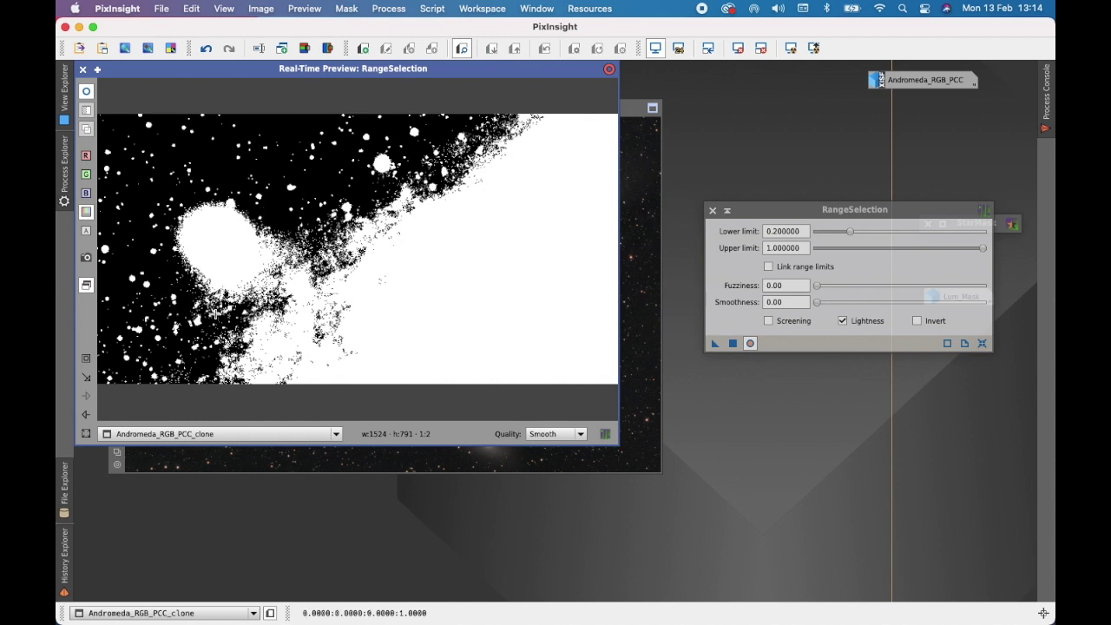
left_click(86, 436)
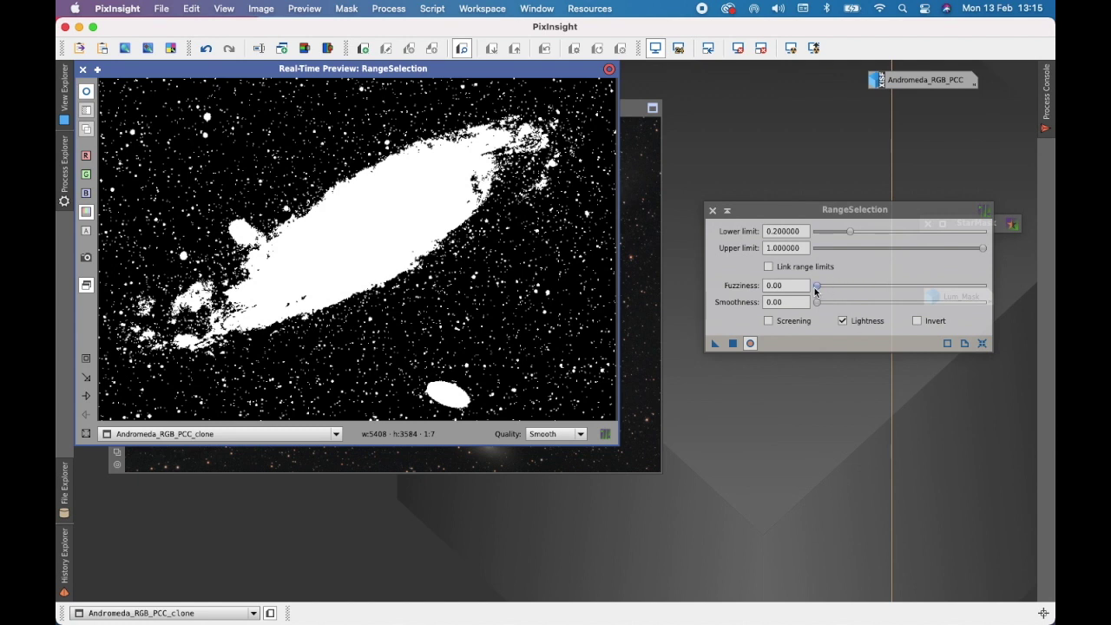
Set RangeSelection fuzziness to 0.03 and smoothness to 65.5, inspecting the softened mask zoomed in.
left_click_drag(816, 291, 822, 284)
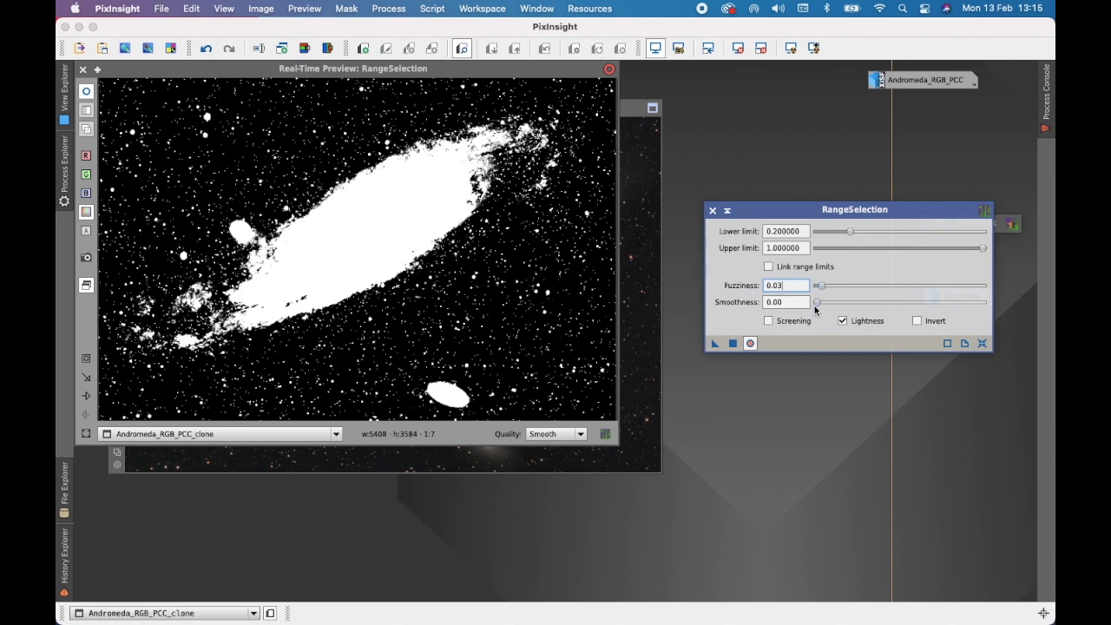
key("Tab")
left_click_drag(816, 302, 926, 303)
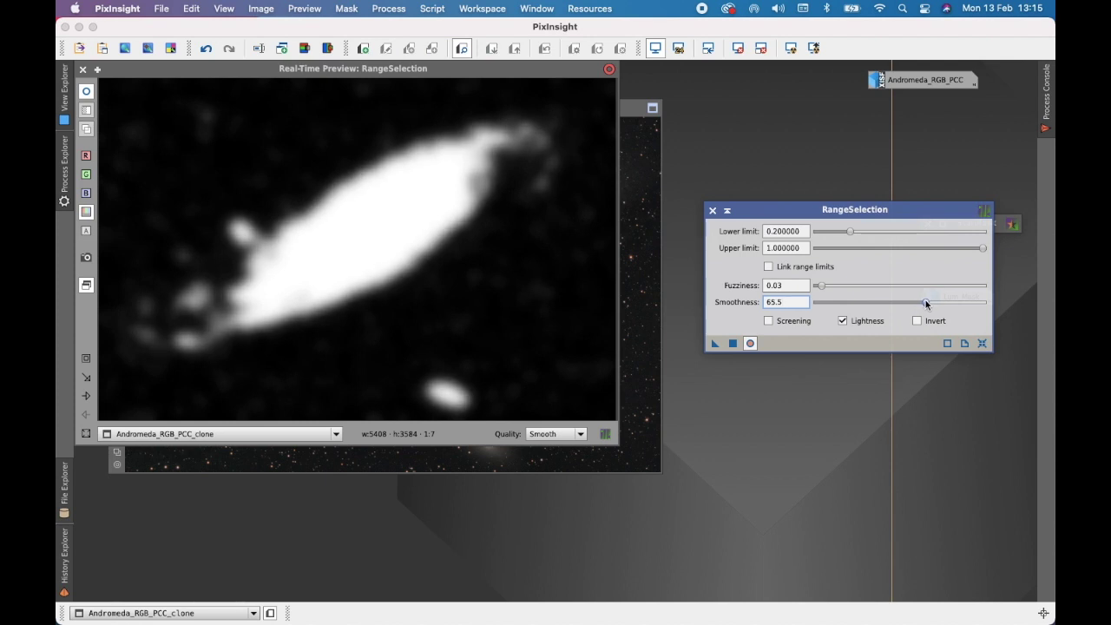
left_click(85, 360)
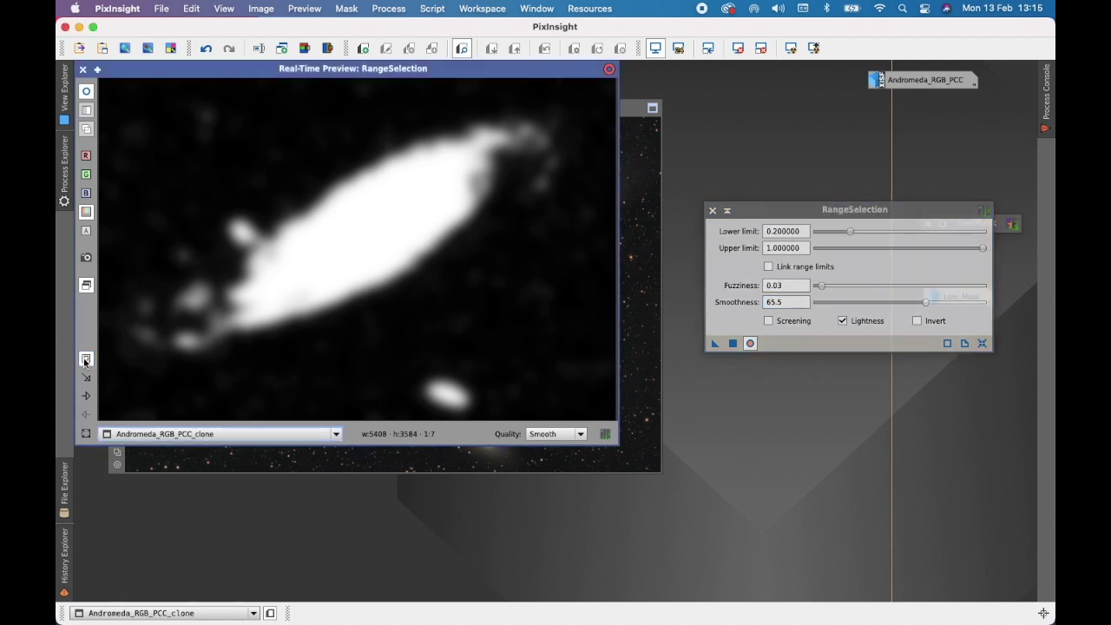
left_click_drag(193, 203, 330, 277)
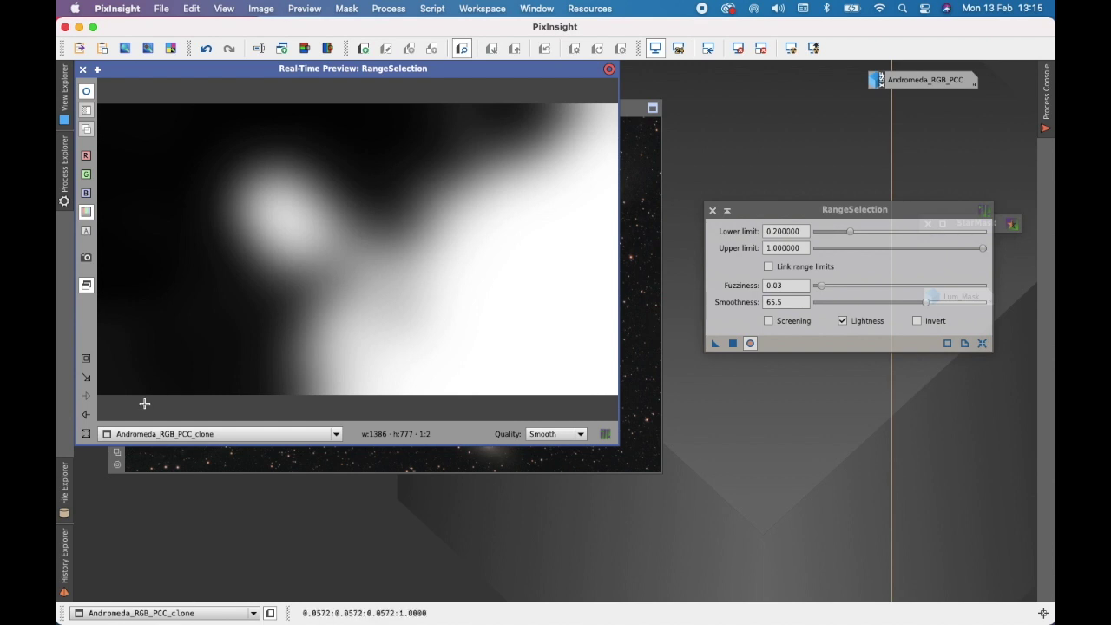
left_click(85, 433)
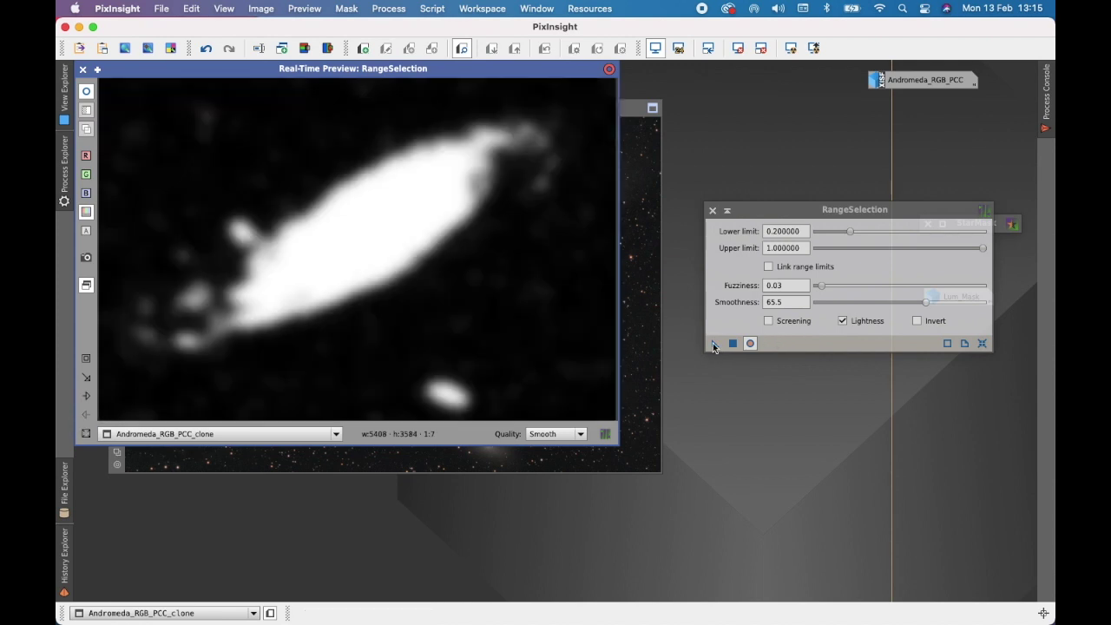
Apply RangeSelection to the colour clone to make range_mask, then reset and close the tool and preview.
left_click_drag(715, 345, 640, 351)
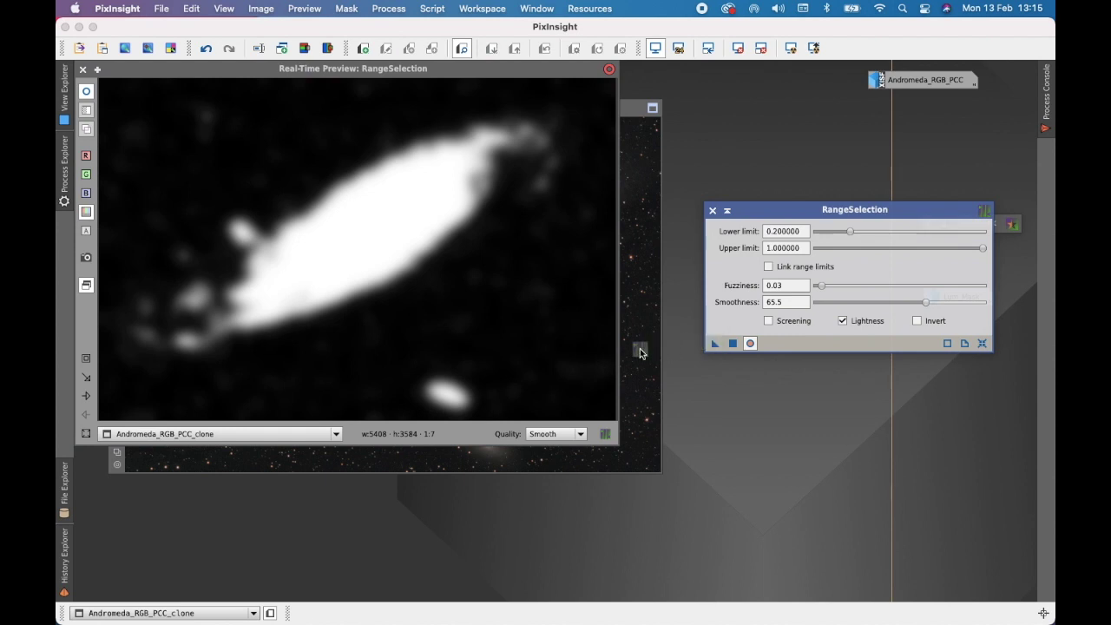
left_click_drag(641, 352, 643, 354)
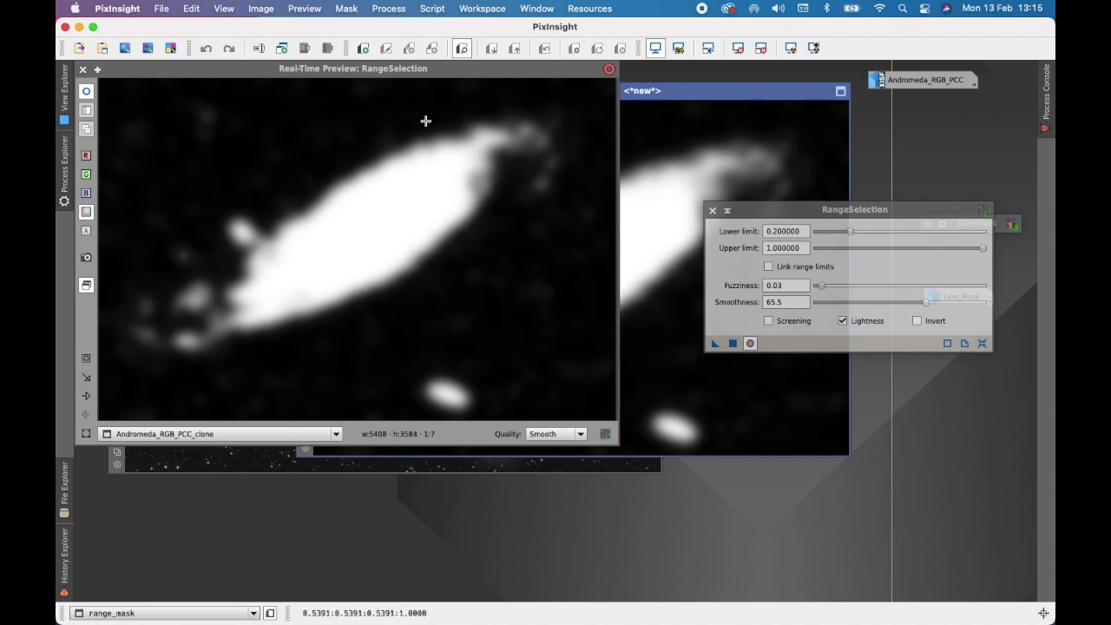
left_click(982, 344)
left_click(712, 211)
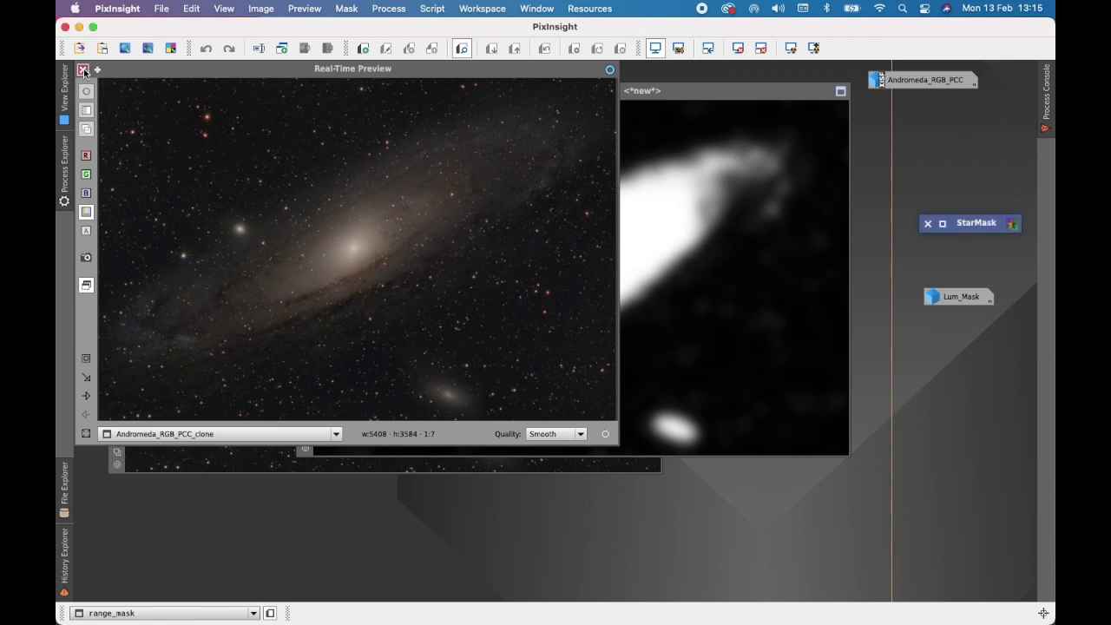
left_click(82, 71)
Iconize the colour clone, move range_mask left, and restore the Lum_Mask image.
left_click(131, 109)
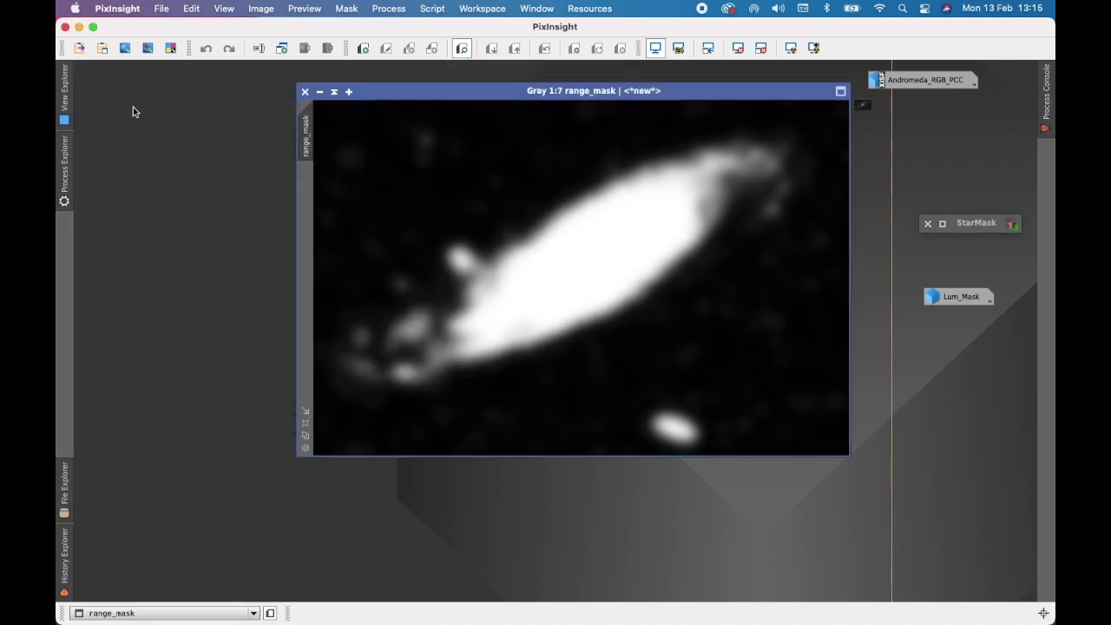
mouse_move(676, 92)
left_mouse_down()
mouse_move(439, 110)
mouse_move(509, 101)
left_mouse_up()
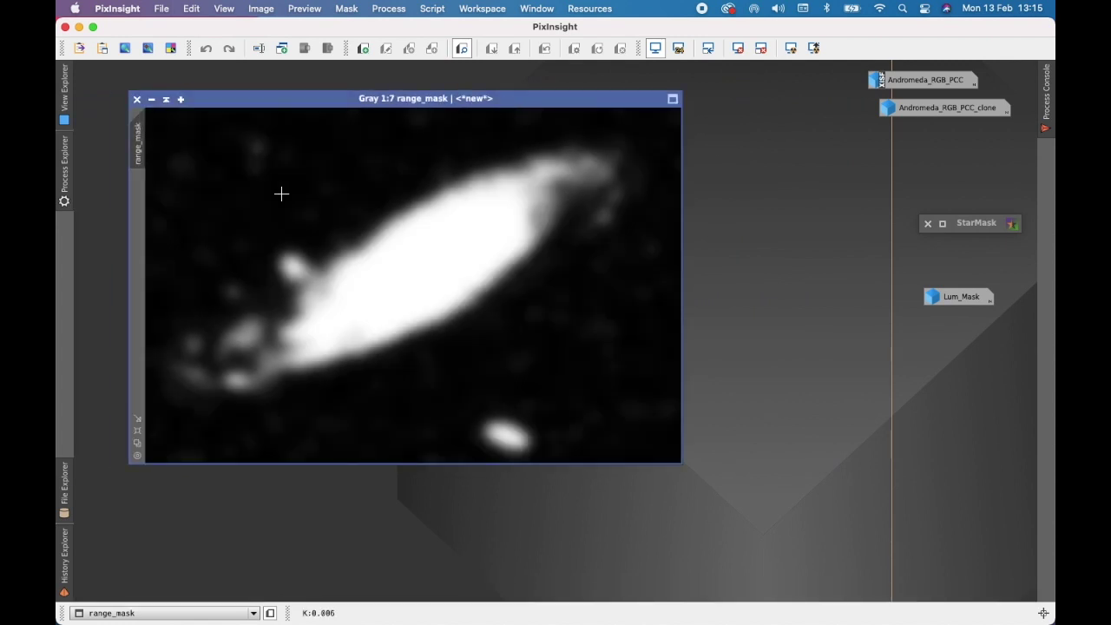
double_click(963, 299)
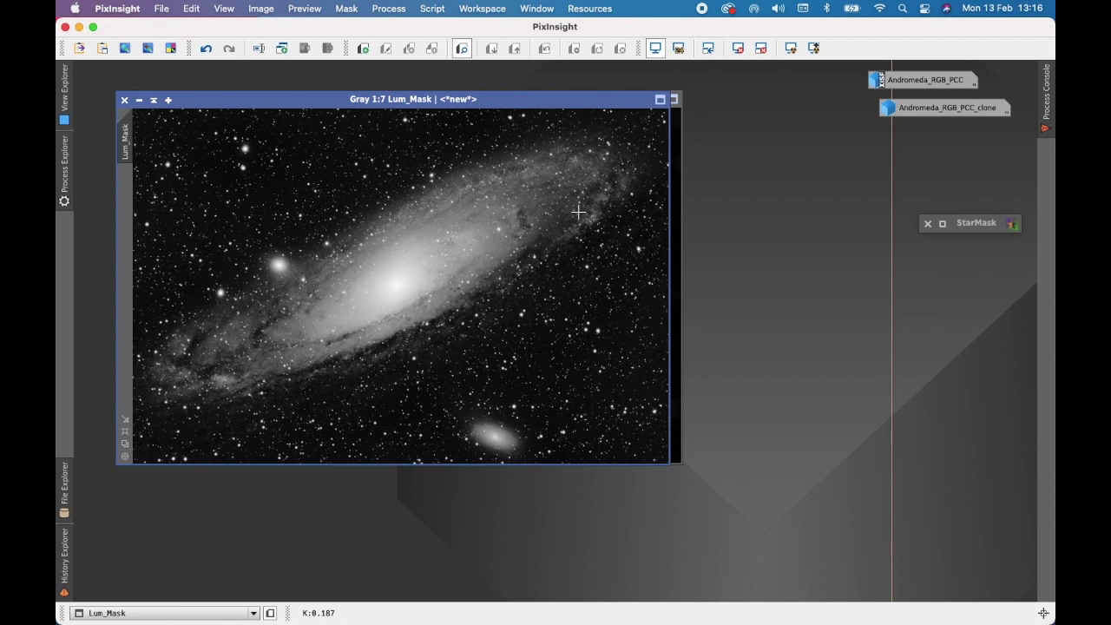
Open the StarMask settings and position the dialog beside the Lum_Mask window.
double_click(983, 228)
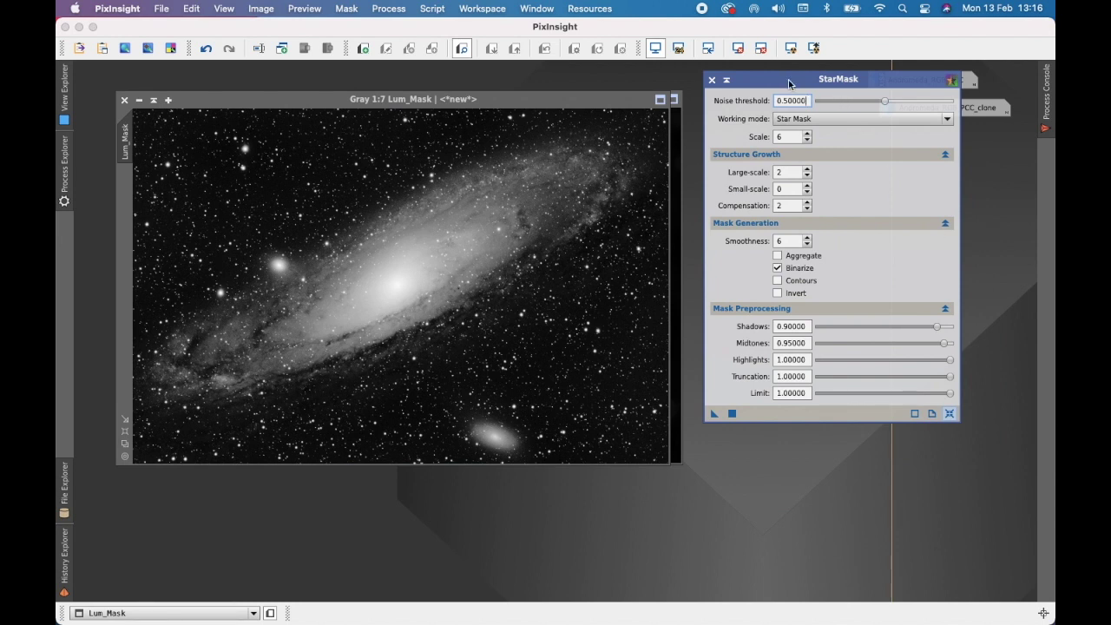
left_click_drag(791, 84, 796, 149)
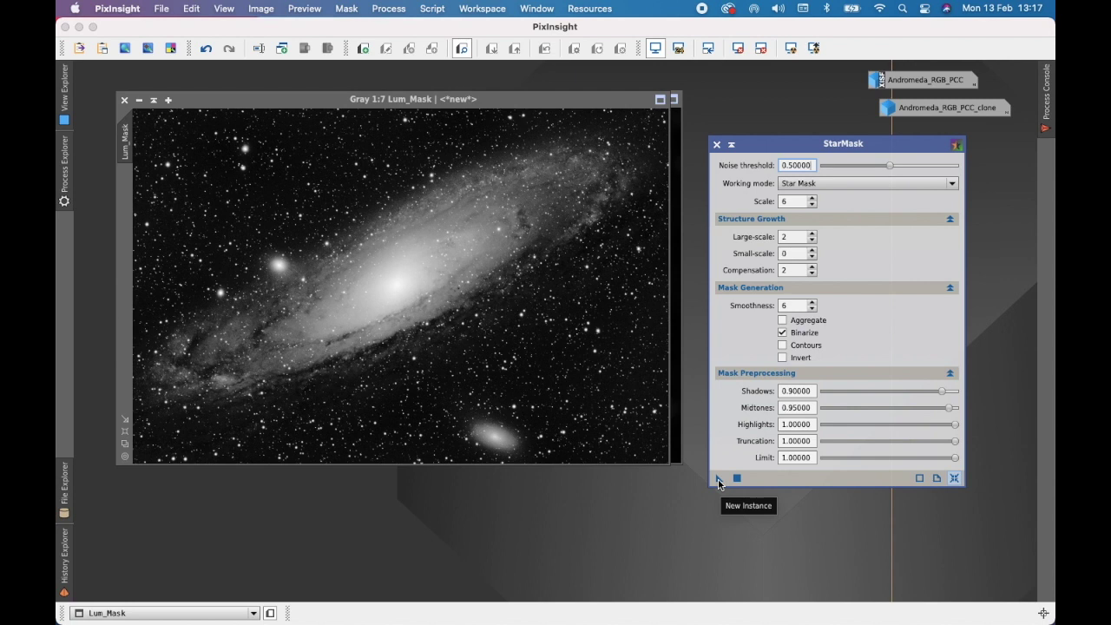
Run StarMask on Lum_Mask to generate star_mask, white stars on black.
left_click_drag(719, 480, 521, 354)
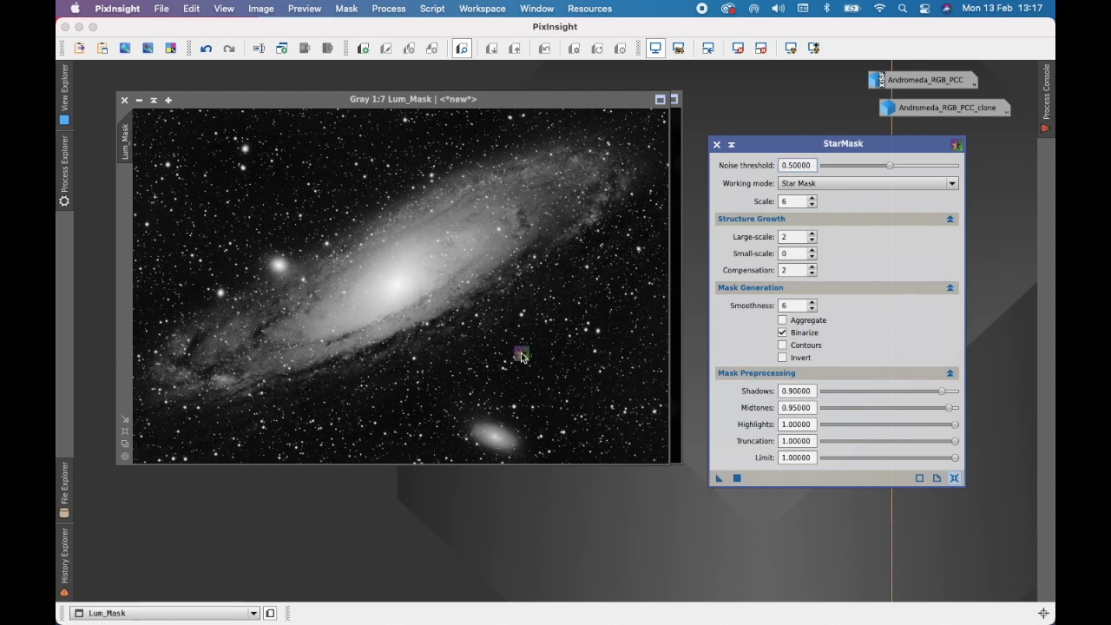
left_click_drag(520, 354, 521, 354)
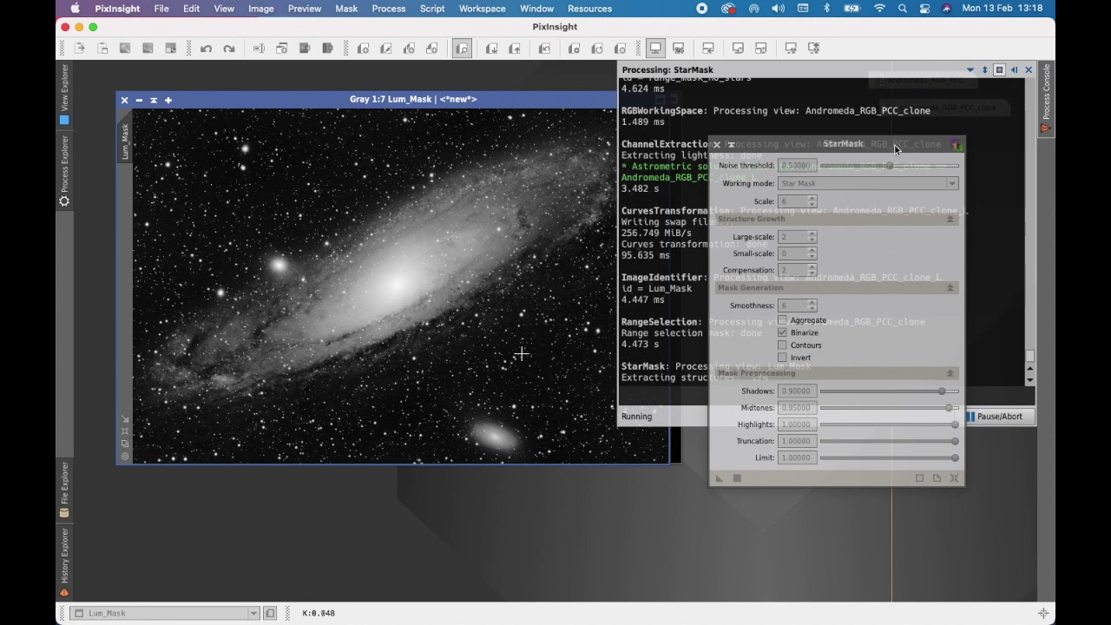
left_click_drag(462, 240, 415, 246)
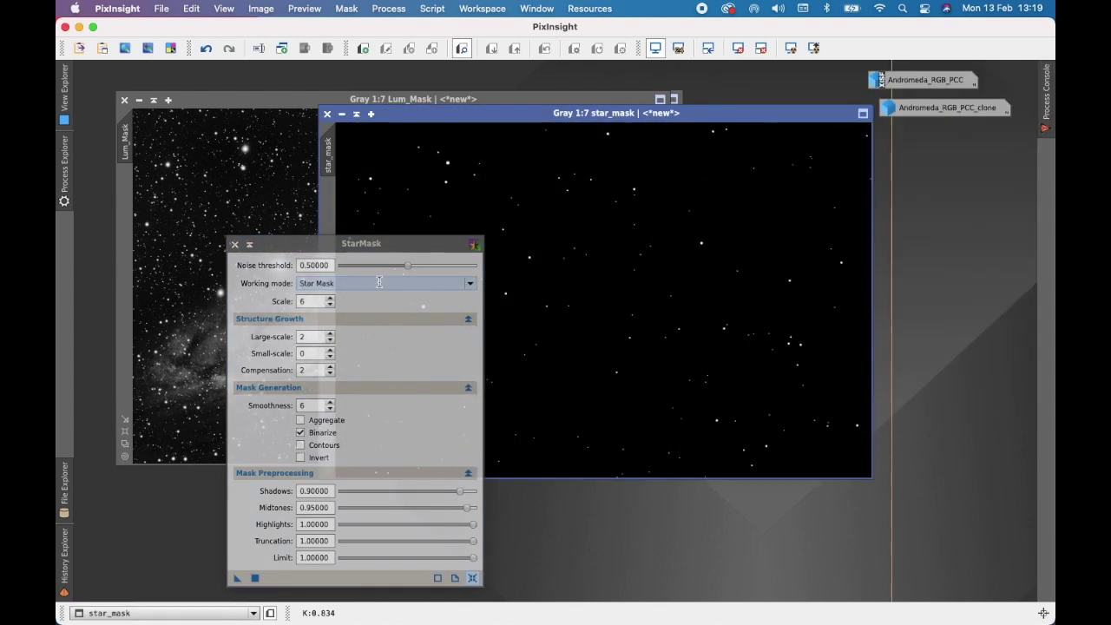
Close StarMask and apply star_mask as the mask on Lum_Mask.
left_click(234, 245)
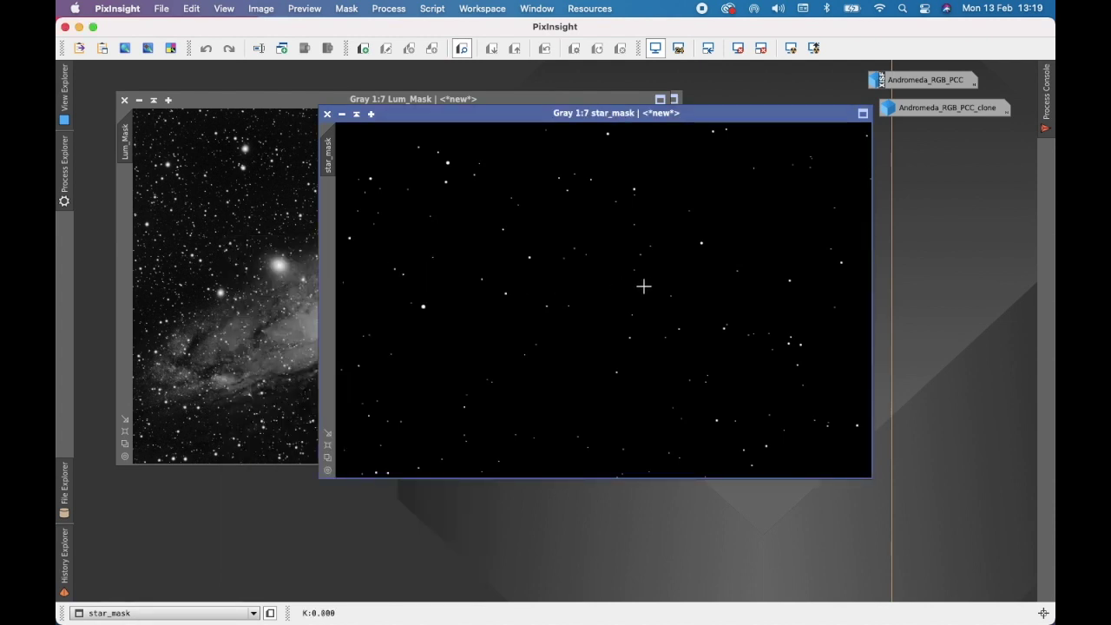
scroll(644, 286, "up", 4)
scroll(644, 286, "up", 2)
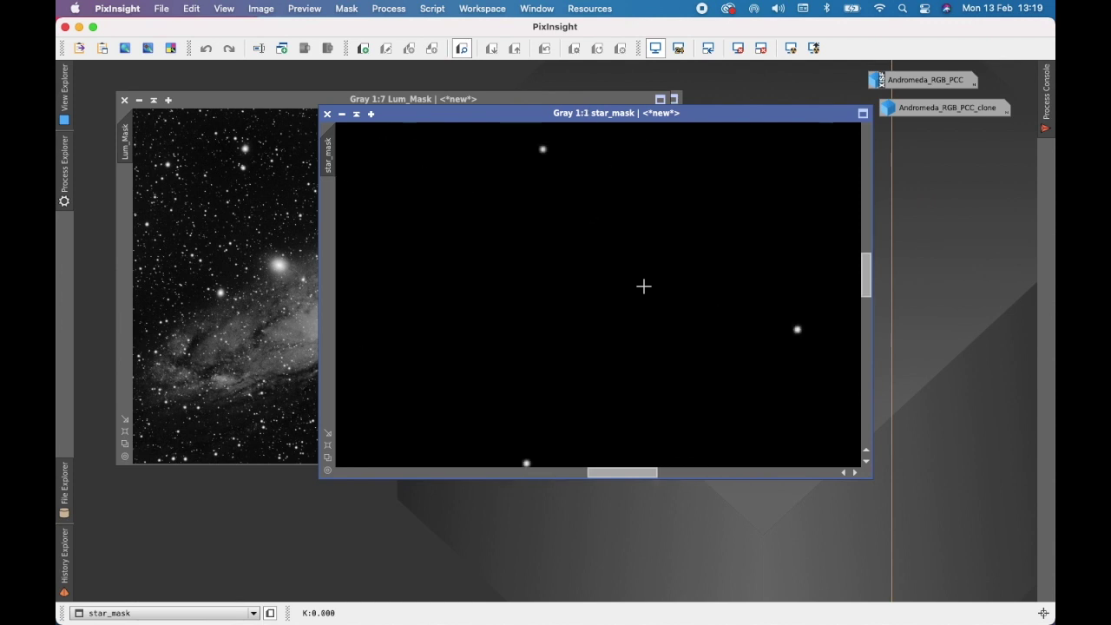
scroll(645, 287, "down", 5)
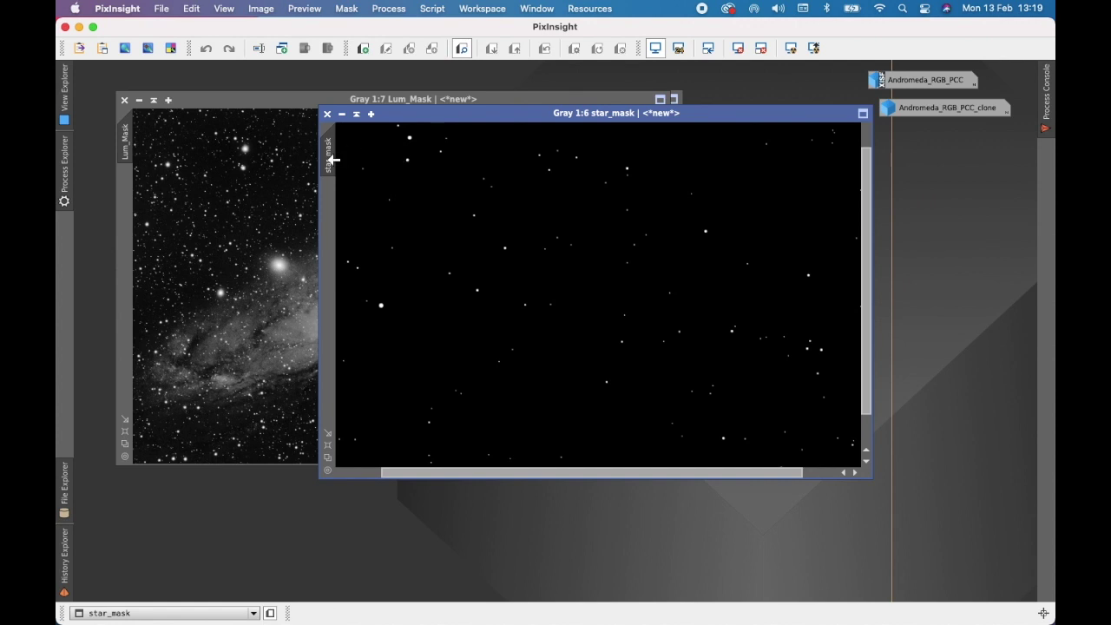
mouse_move(334, 158)
left_click_drag(333, 158, 125, 231)
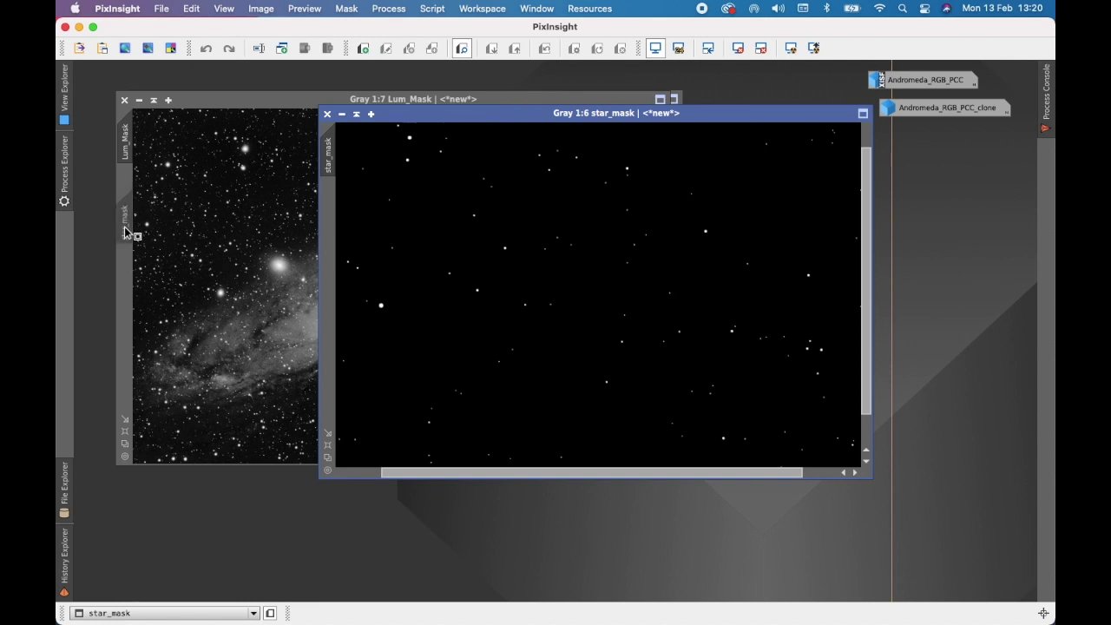
left_click_drag(125, 232, 127, 228)
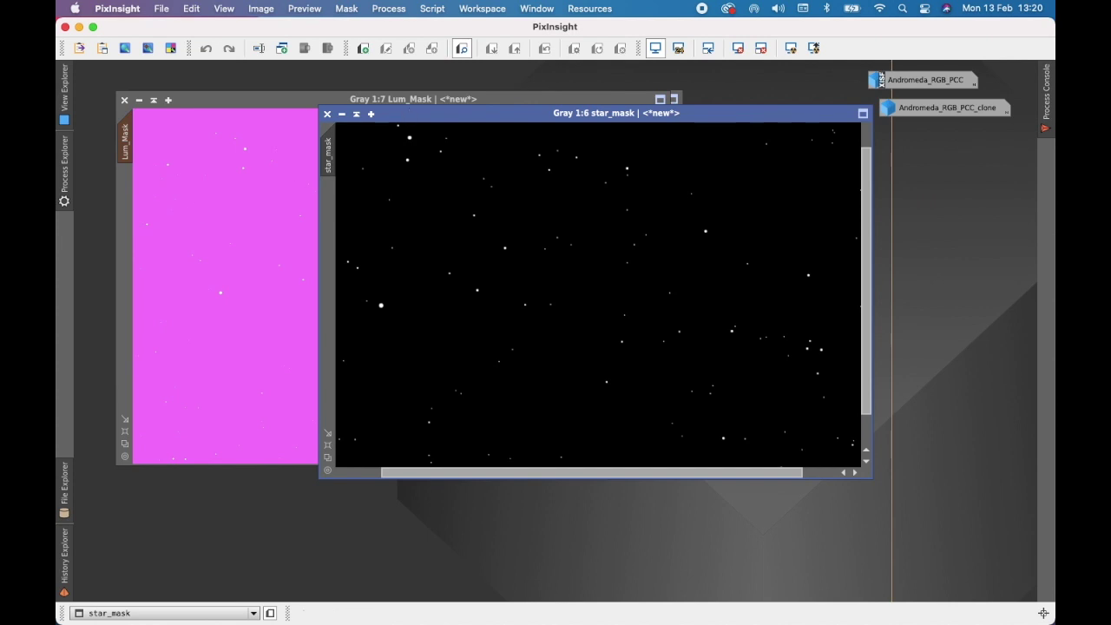
Minimize star_mask to an icon and move the icon to the right.
left_click(342, 118)
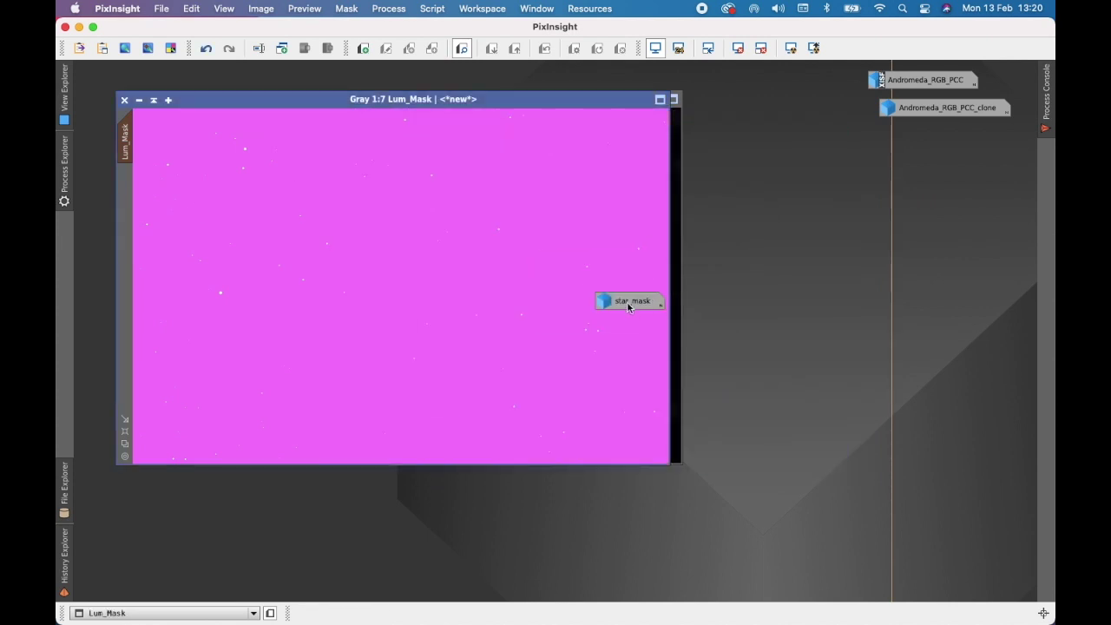
left_click_drag(629, 304, 945, 212)
scroll(289, 211, "up", 6)
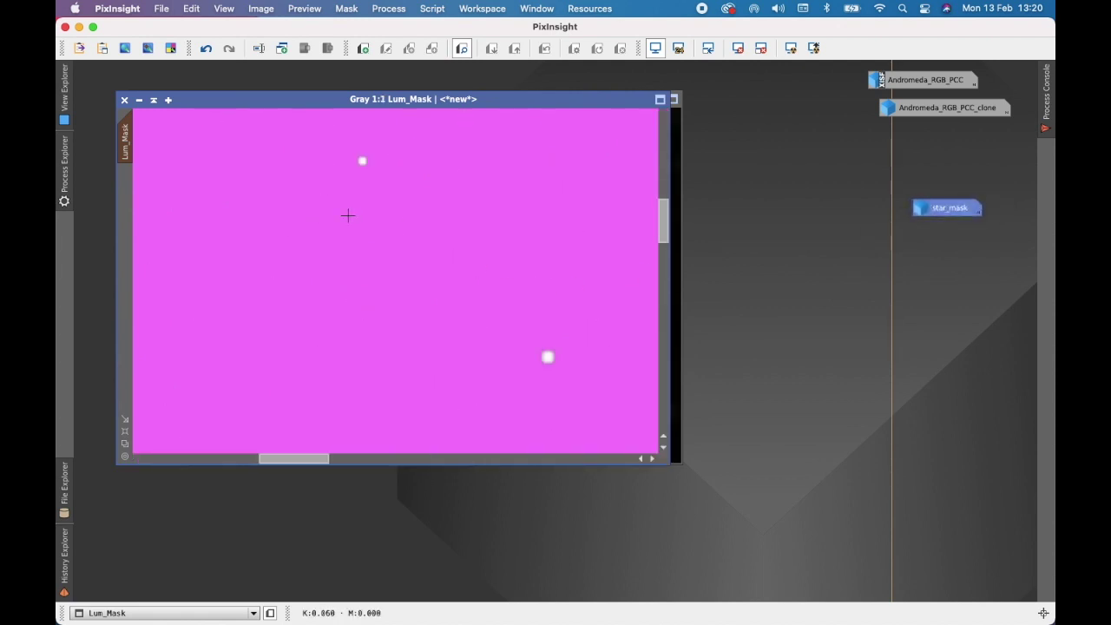
scroll(497, 227, "down", 1)
scroll(497, 226, "down", 1)
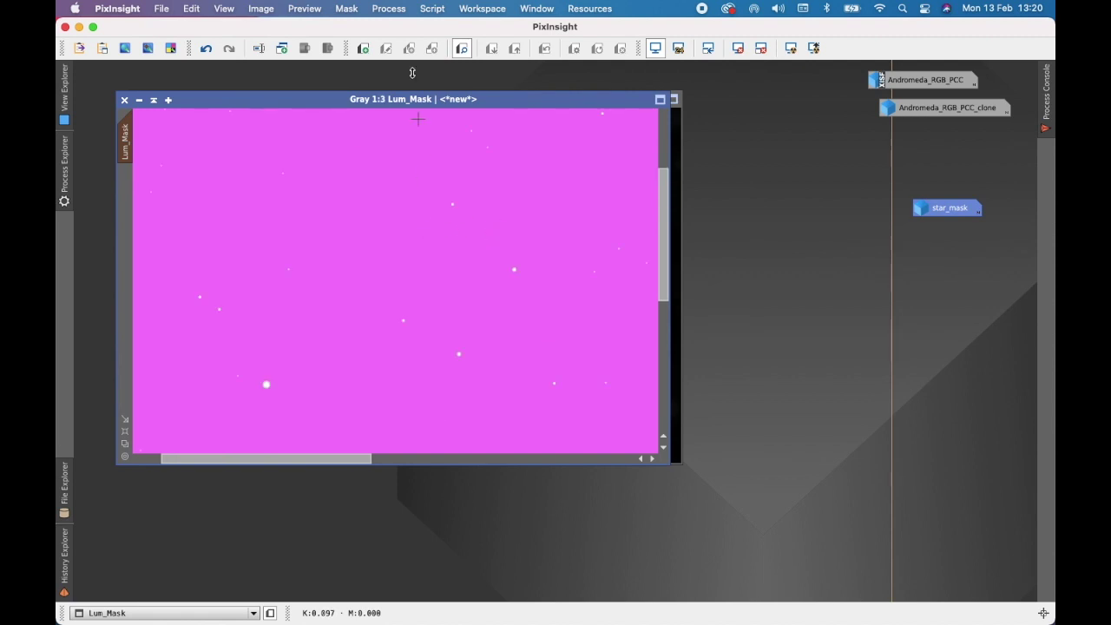
Invert the mask on Lum_Mask so only the stars show magenta.
left_click(352, 10)
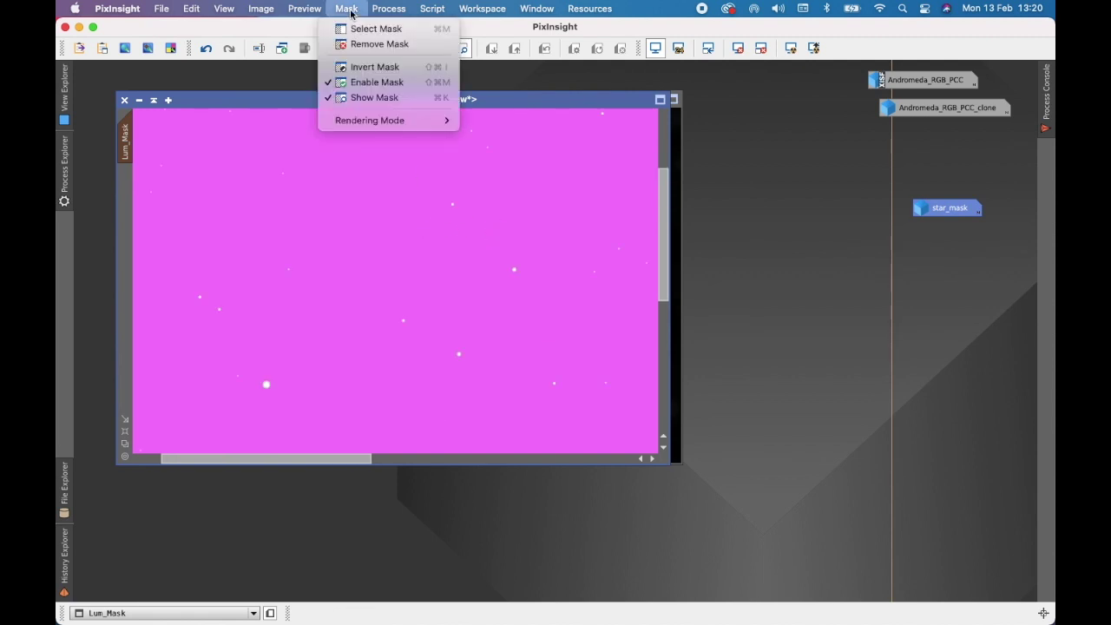
left_click(373, 68)
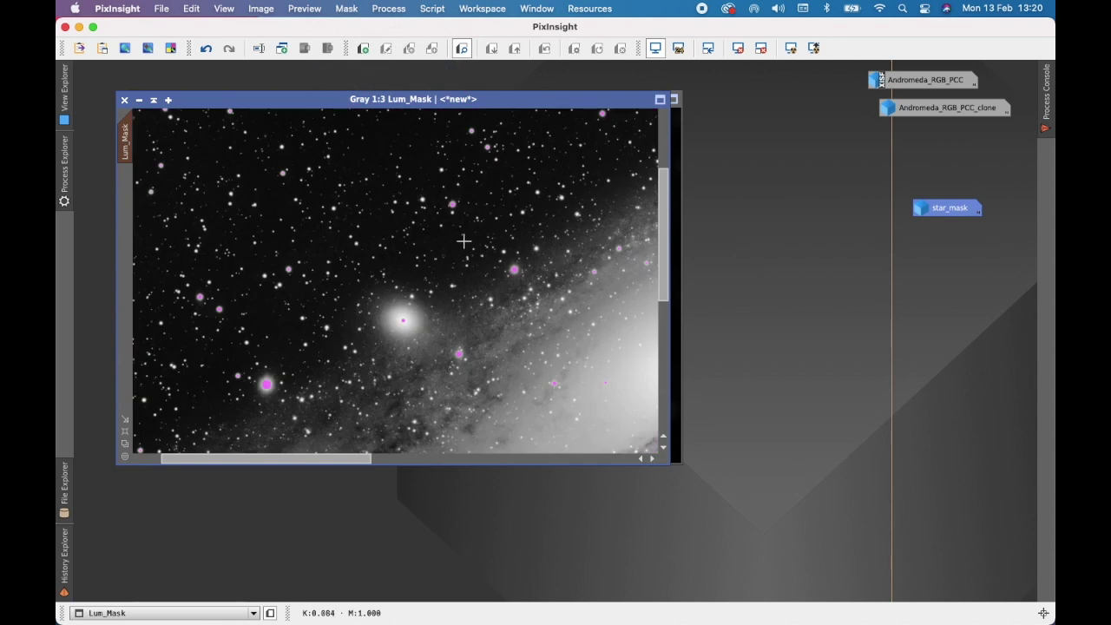
scroll(538, 303, "up", 3)
scroll(536, 302, "down", 2)
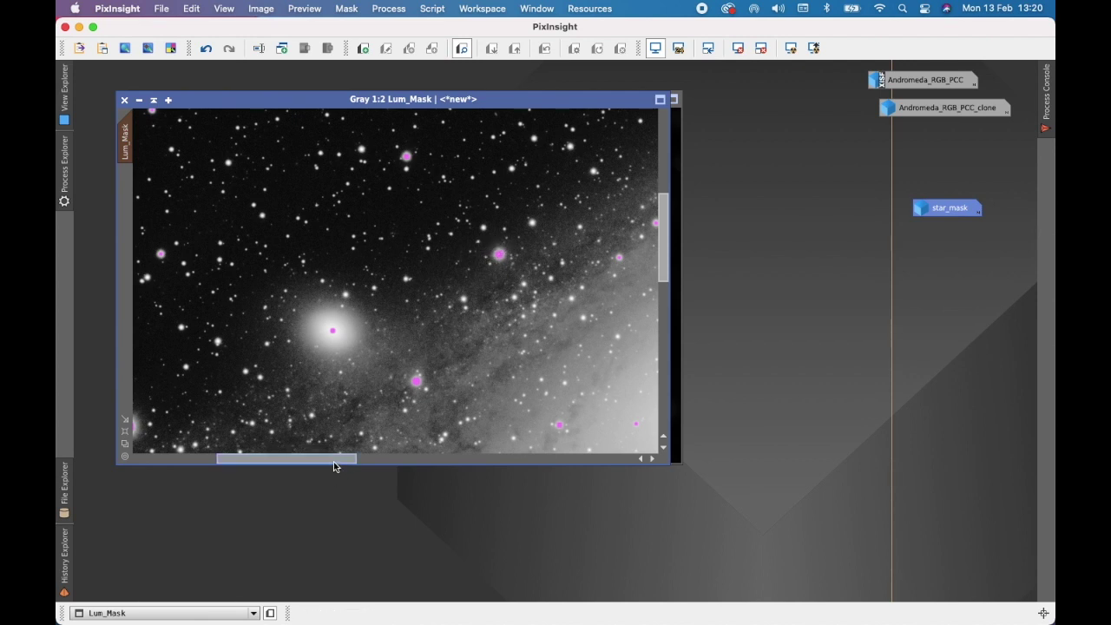
left_click_drag(334, 462, 290, 477)
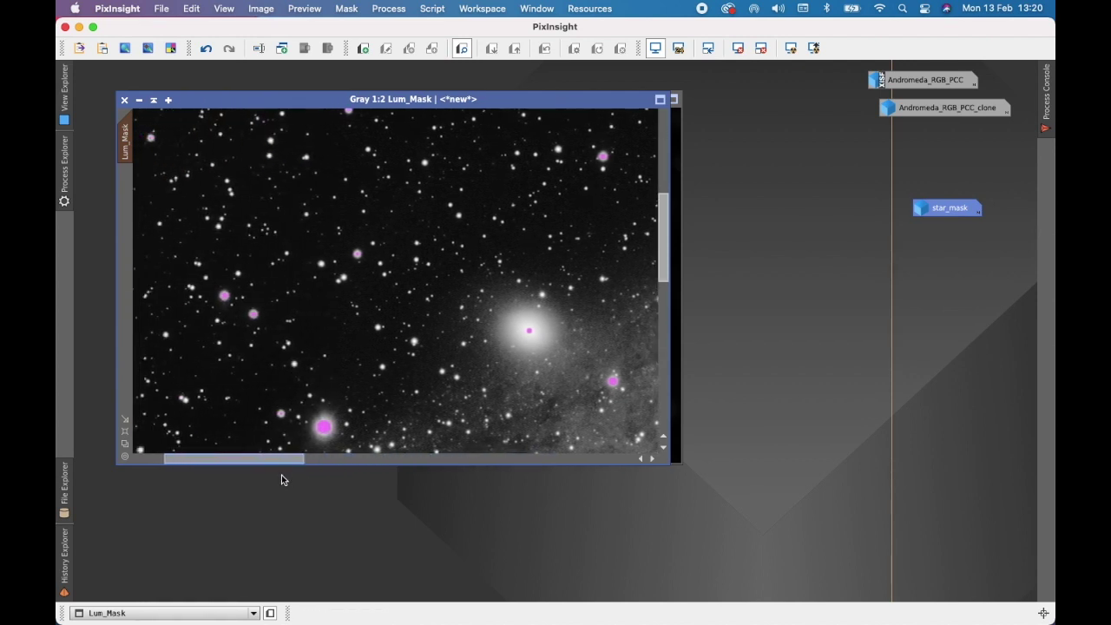
scroll(327, 198, "down", 1)
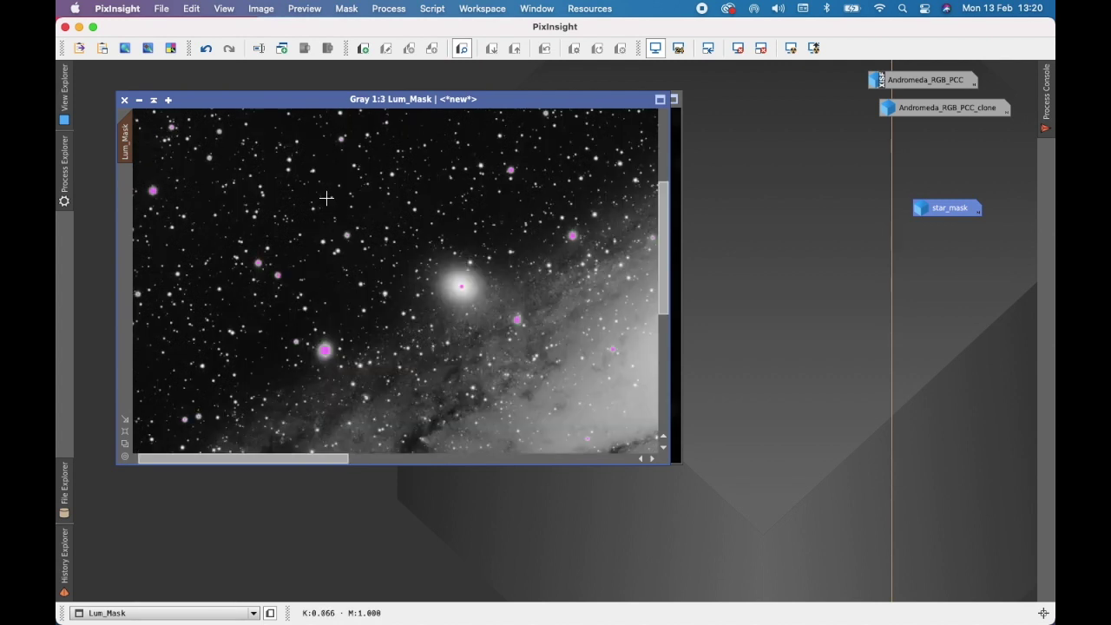
scroll(327, 198, "up", 1)
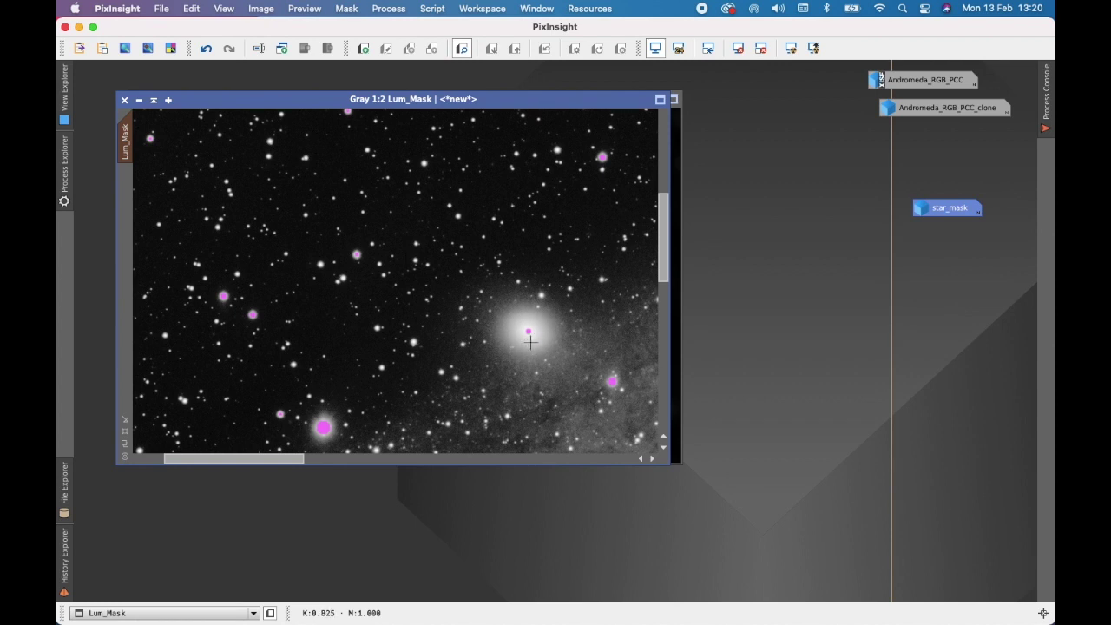
scroll(525, 335, "down", 5)
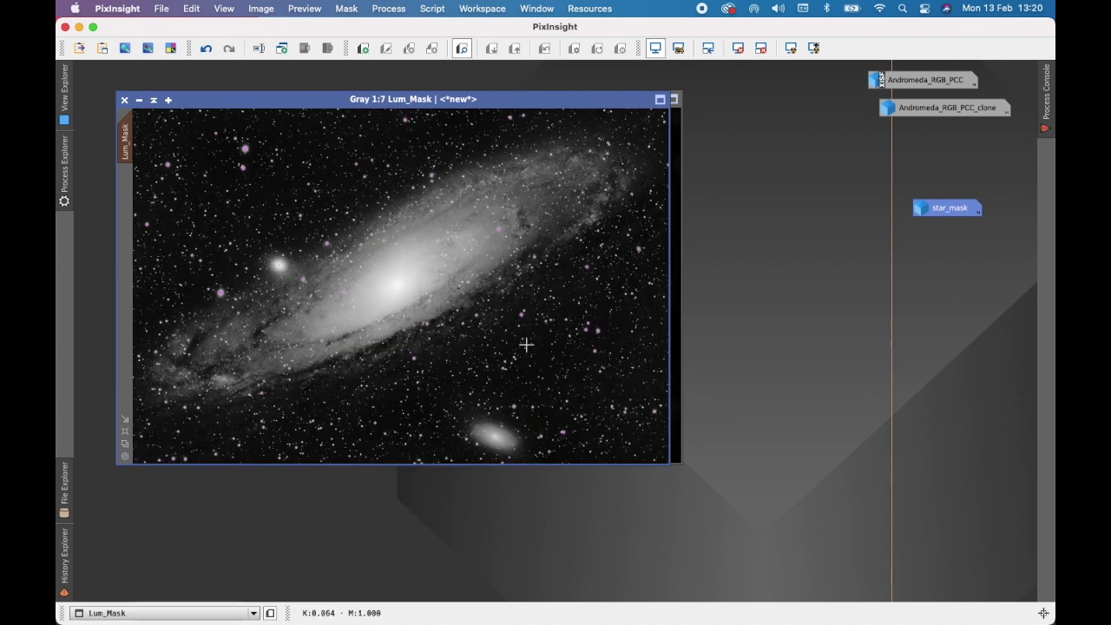
scroll(526, 345, "up", 3)
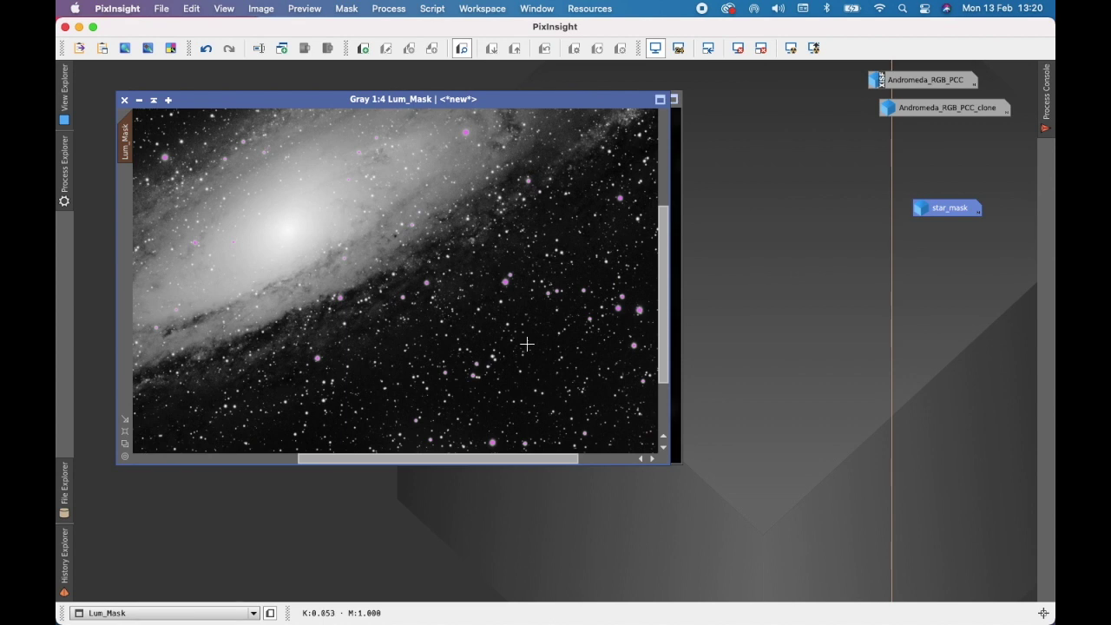
scroll(527, 345, "down", 4)
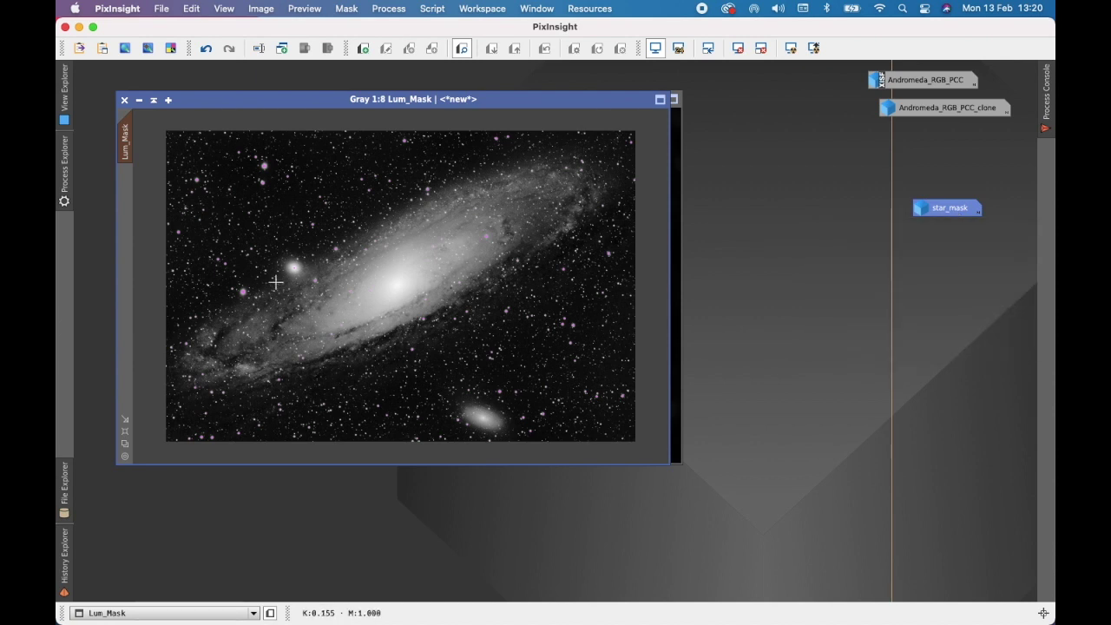
Restore star_mask from its icon and open MorphologicalTransformation beside it.
double_click(946, 210)
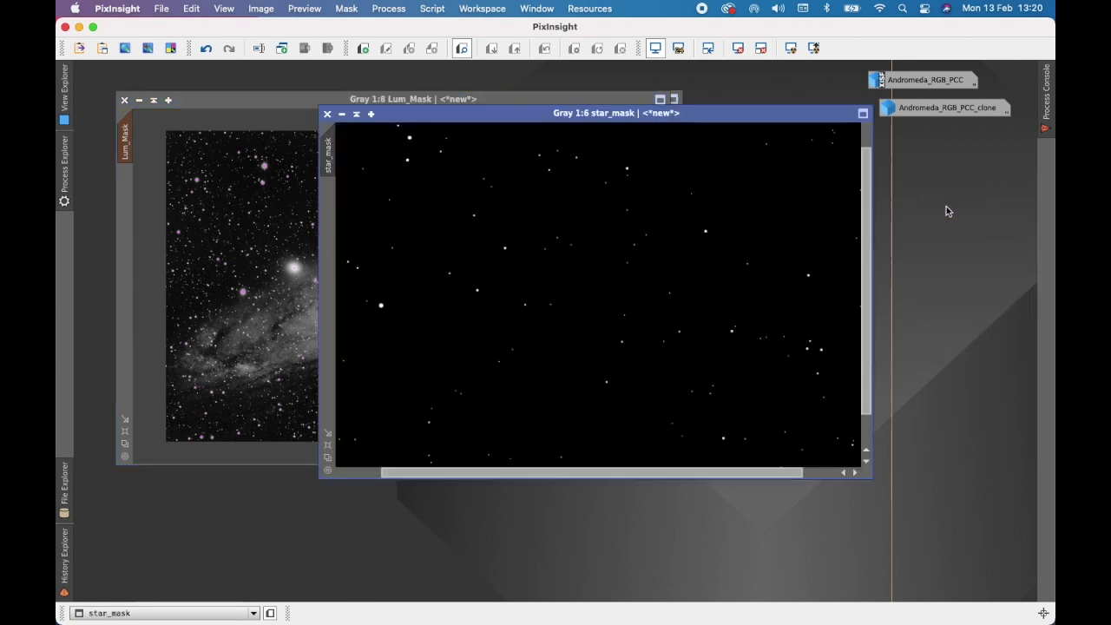
left_click_drag(690, 116, 776, 154)
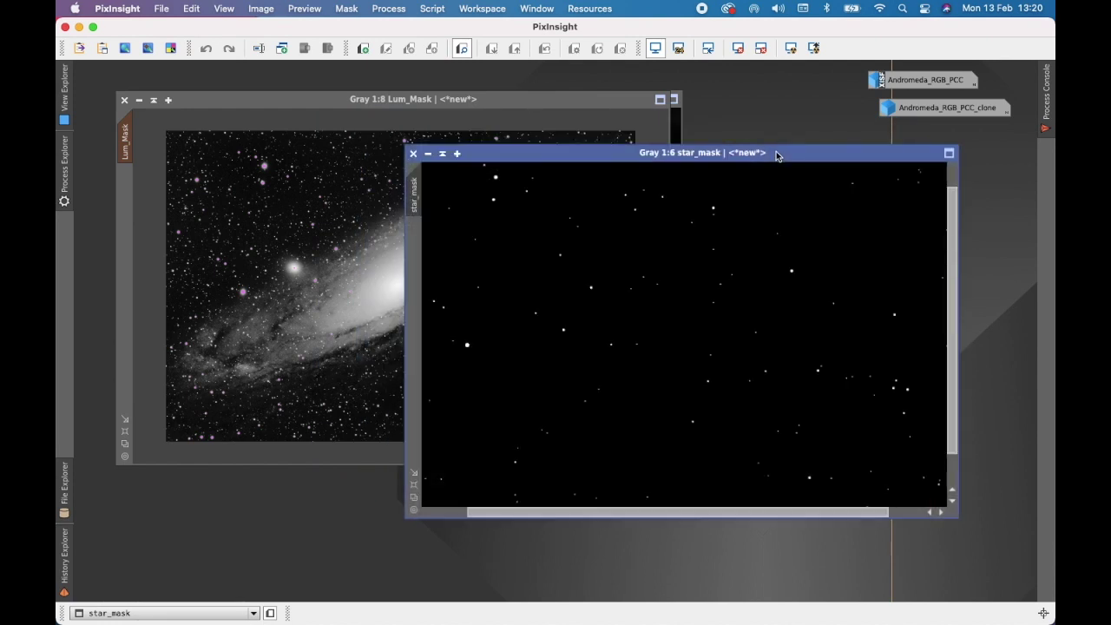
left_click(389, 10)
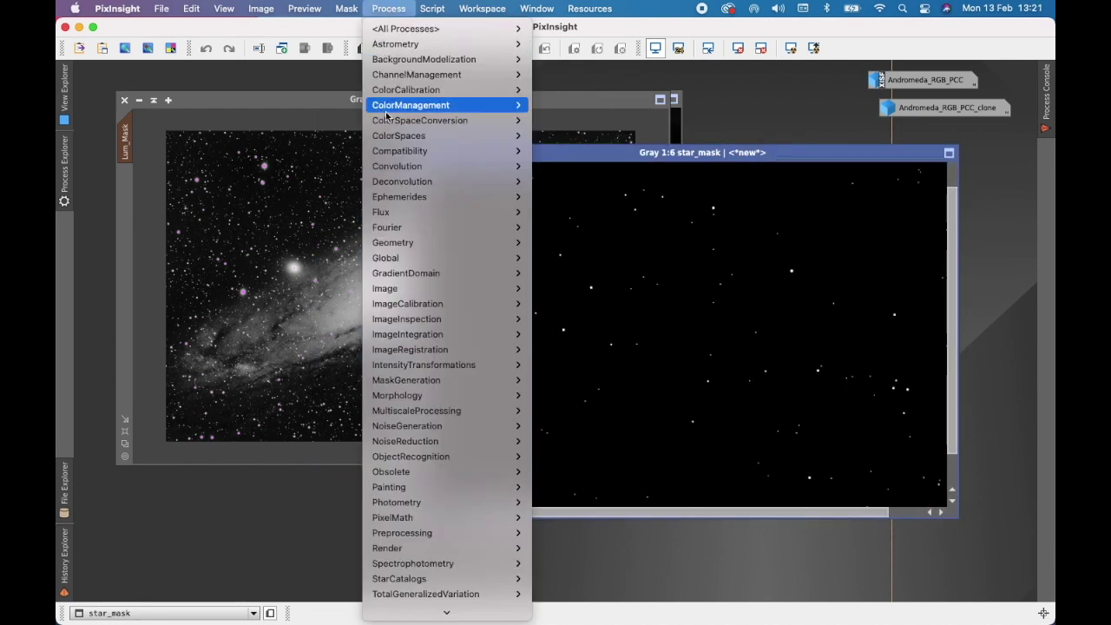
mouse_move(494, 397)
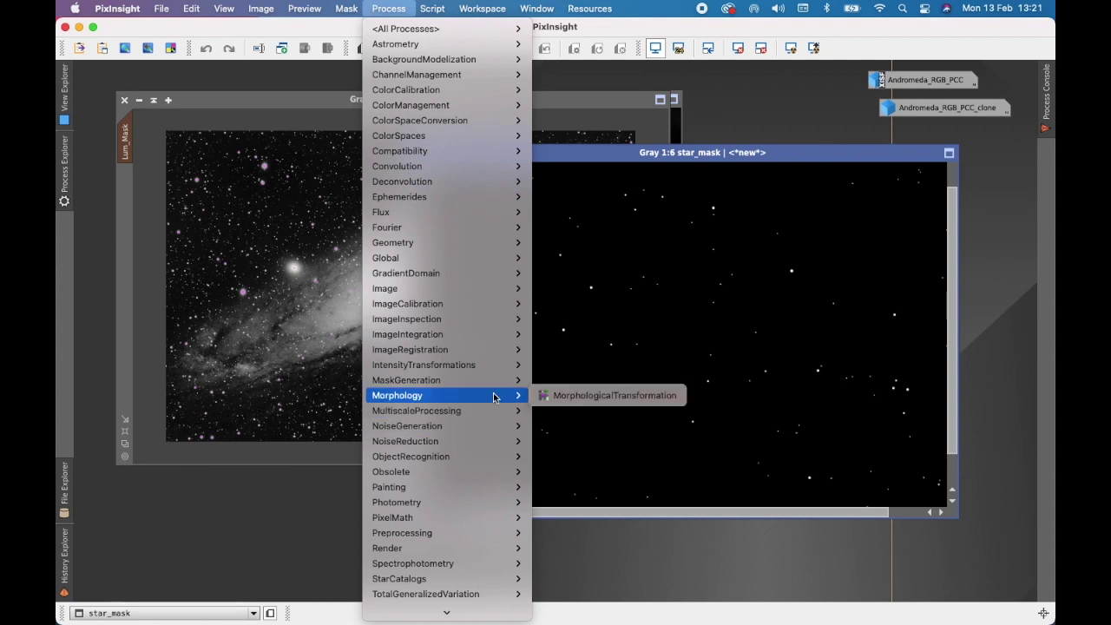
left_click(596, 398)
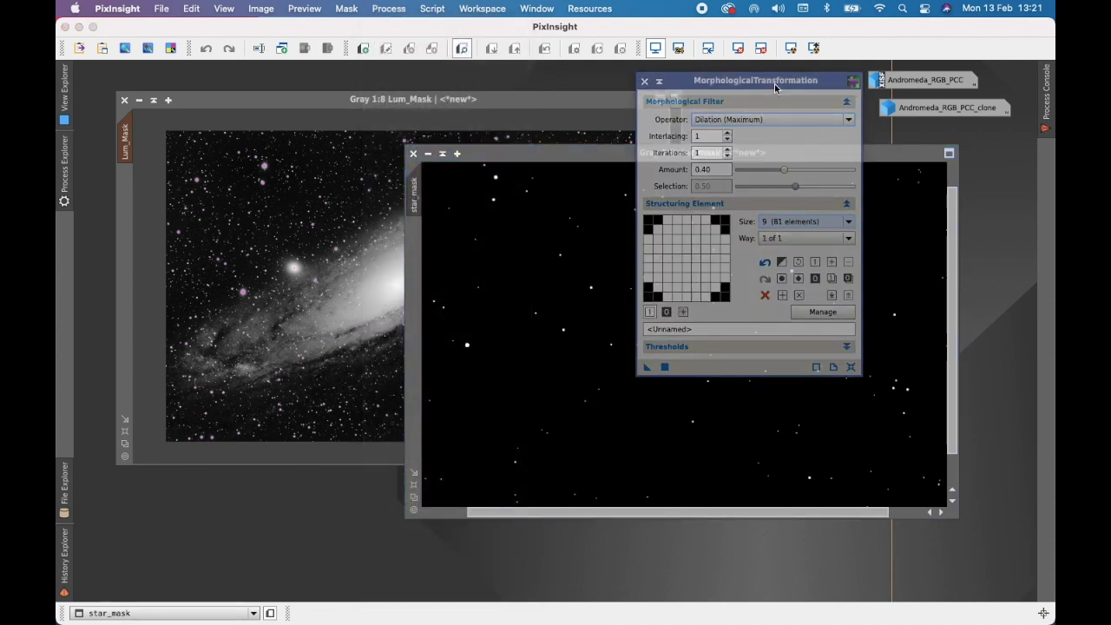
Dilate star_mask using Dilation with a solid 13×13 circular element at amount 1.00.
left_click_drag(756, 91, 321, 166)
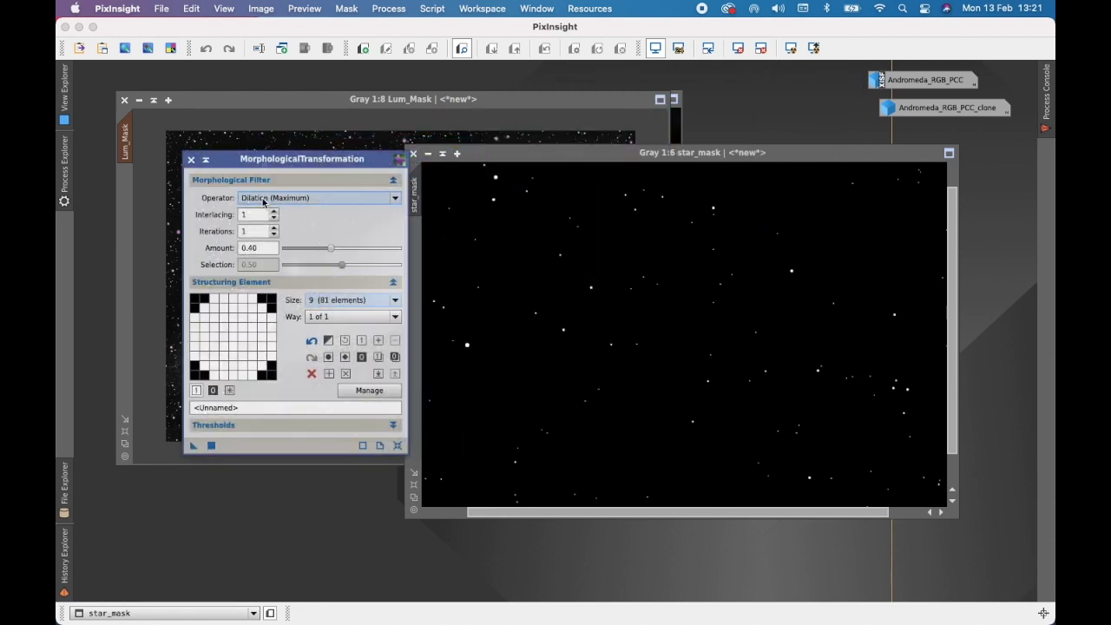
left_click(395, 199)
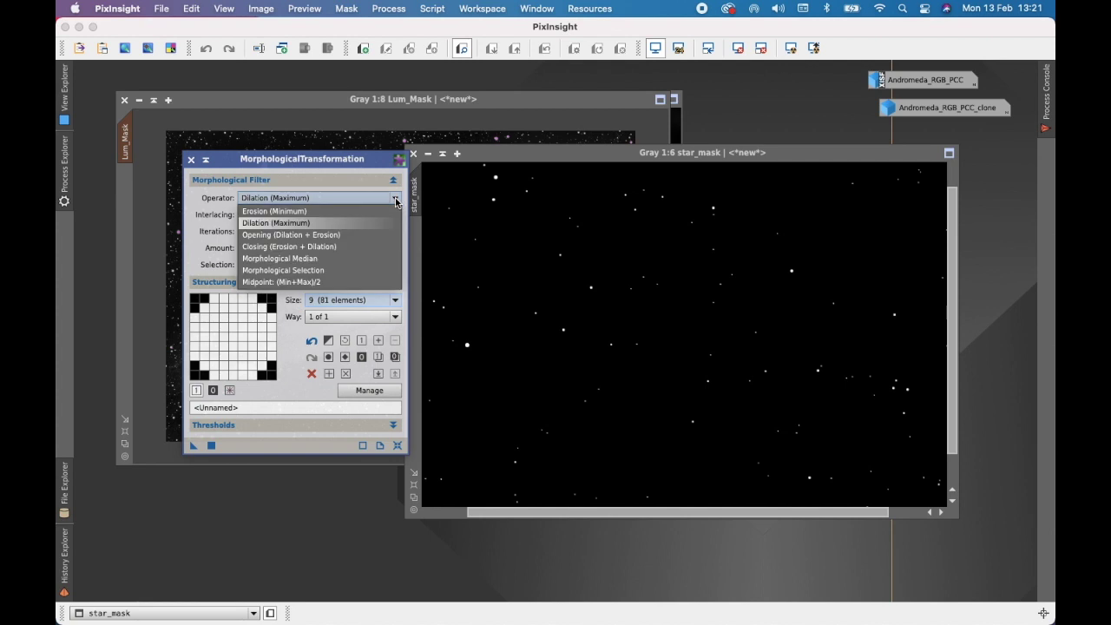
left_click(342, 222)
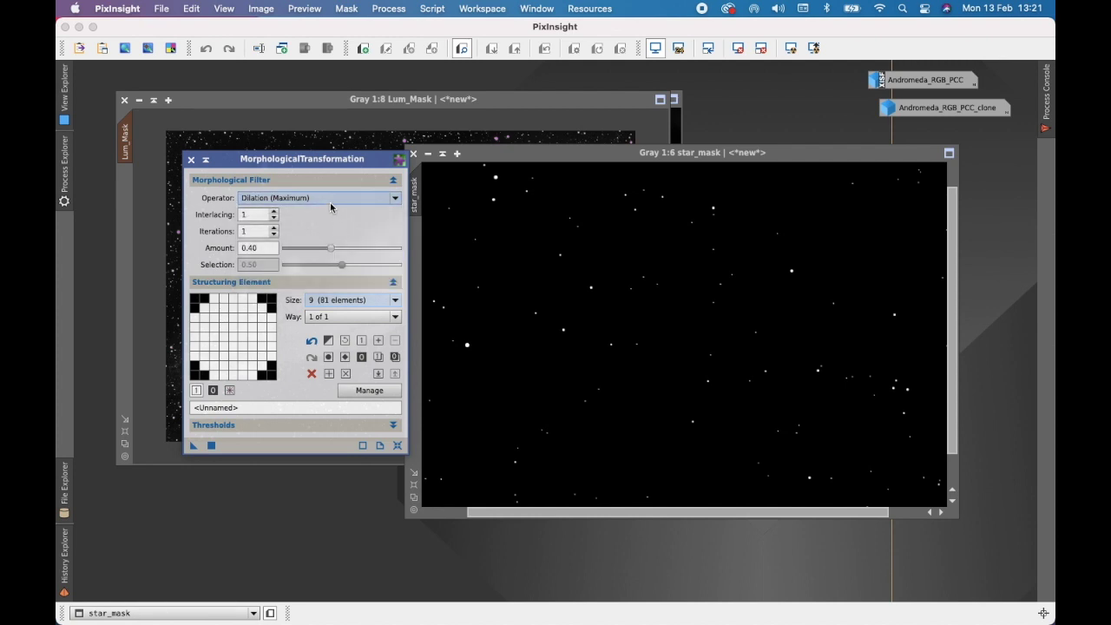
left_click(395, 301)
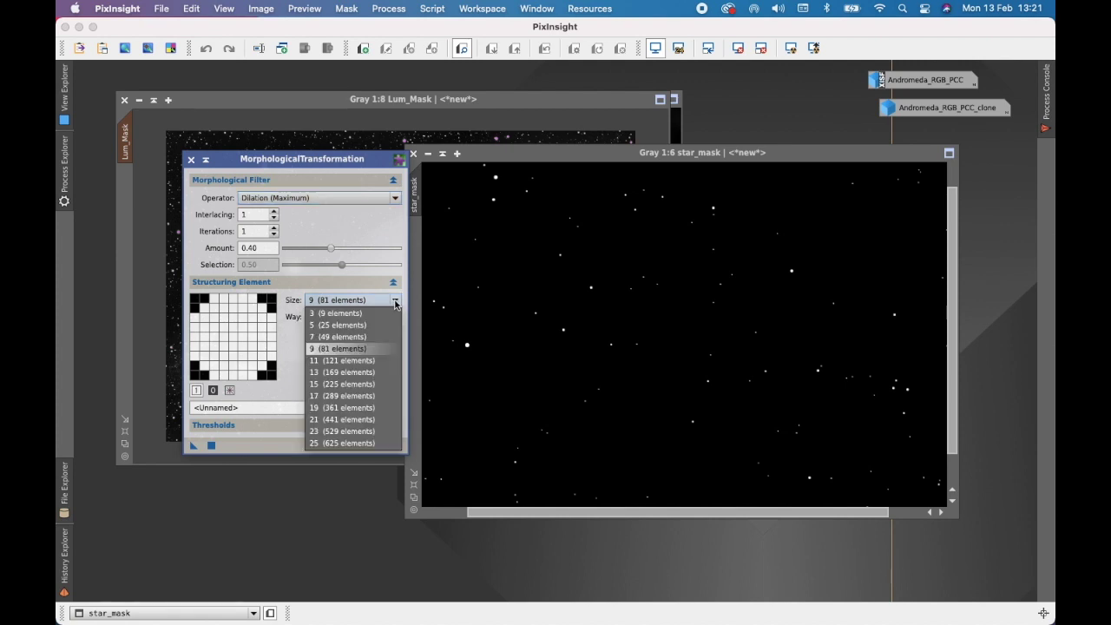
left_click(365, 372)
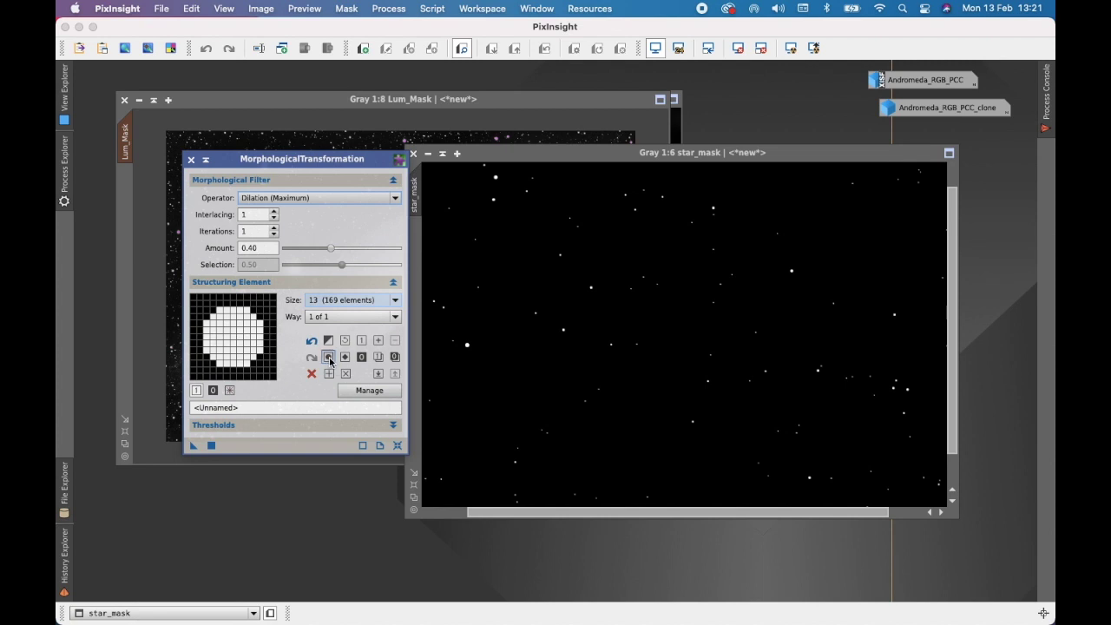
left_click(329, 358)
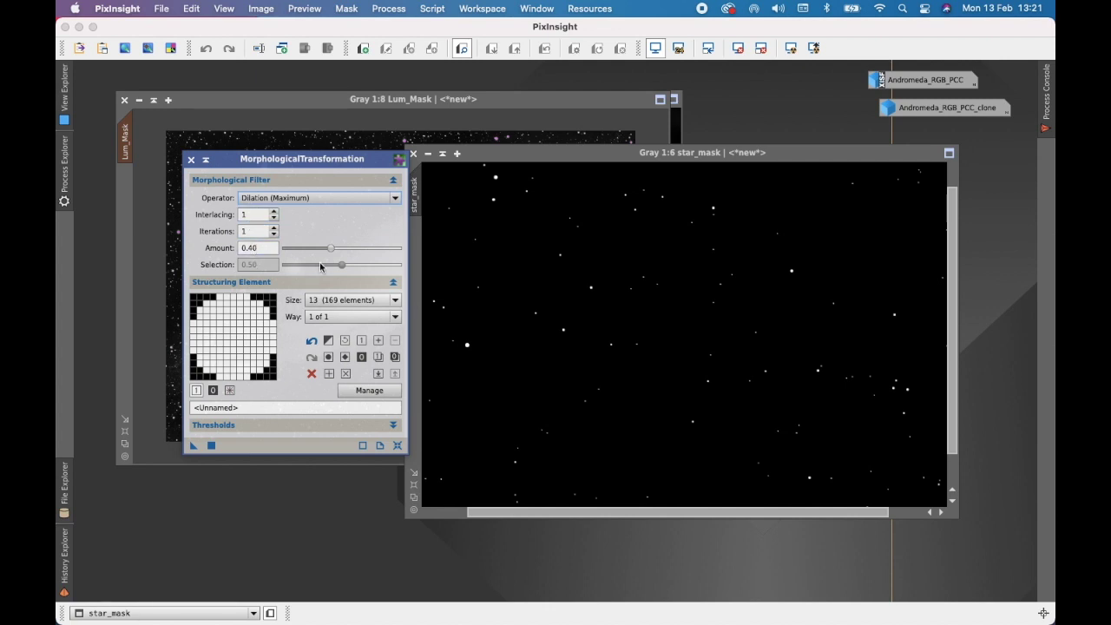
left_click_drag(332, 249, 401, 251)
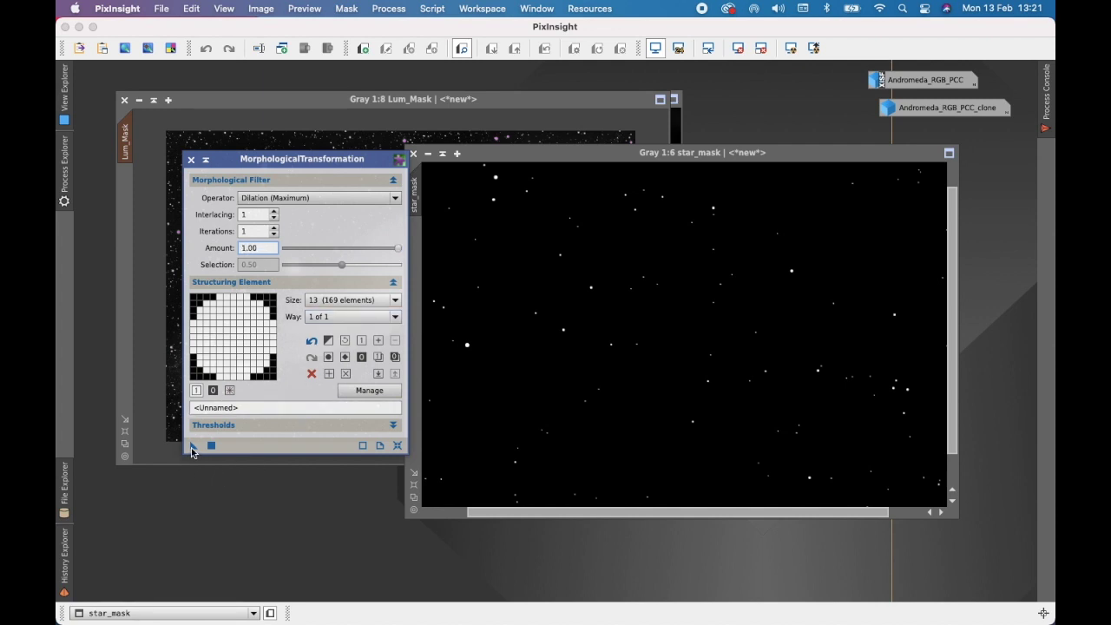
left_click_drag(192, 448, 625, 309)
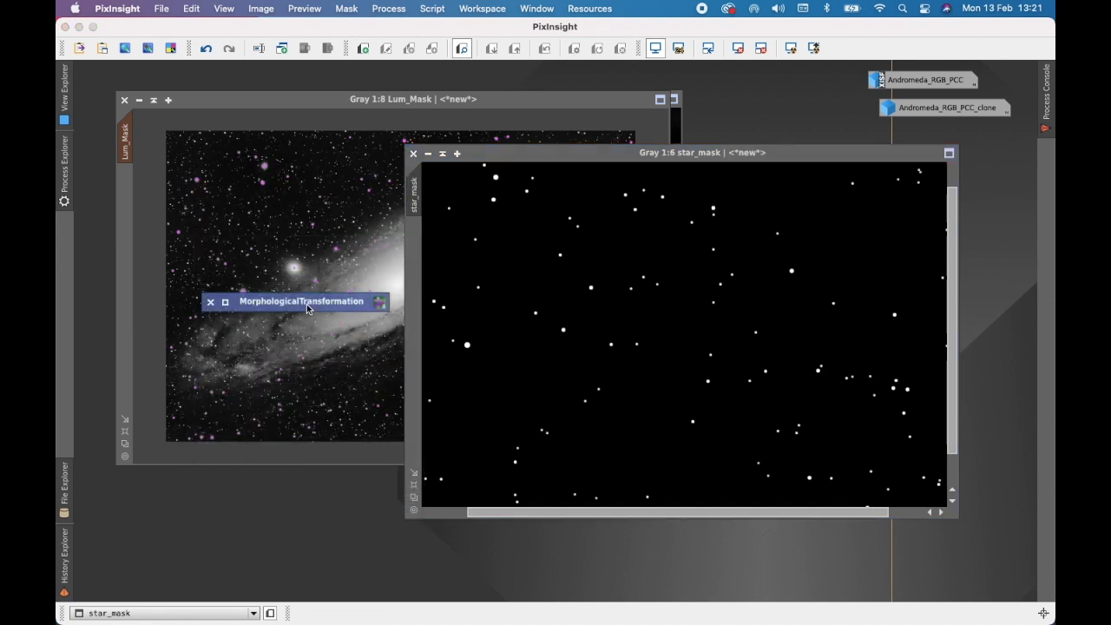
Collapse the transformation tool, move star_mask aside, and zoom Lum_Mask to check coverage.
left_click_drag(305, 302, 802, 72)
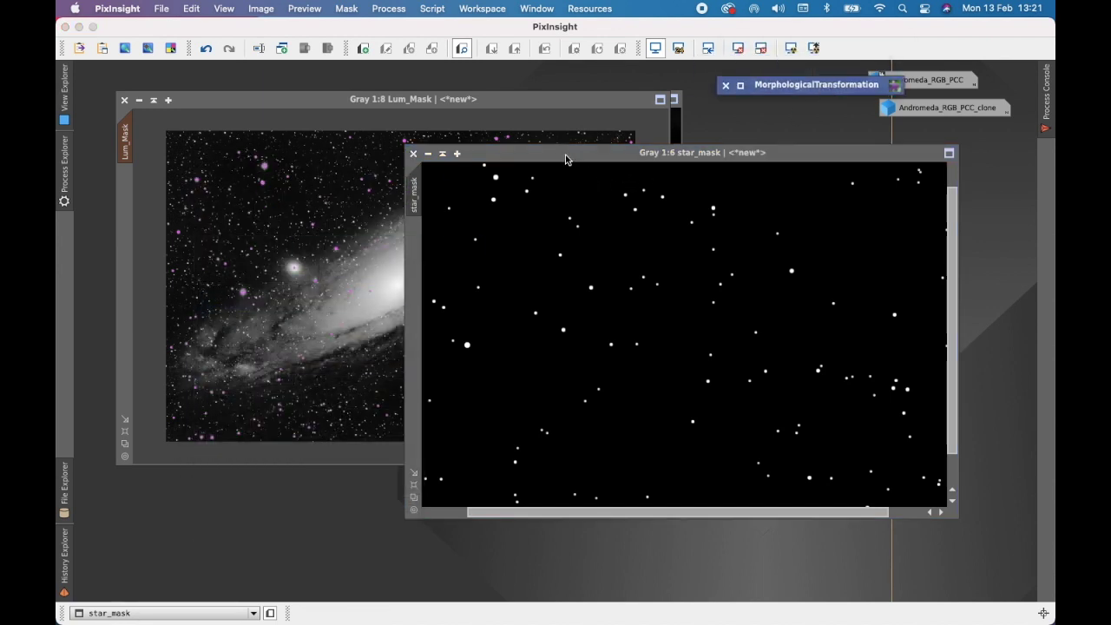
left_click_drag(566, 155, 835, 180)
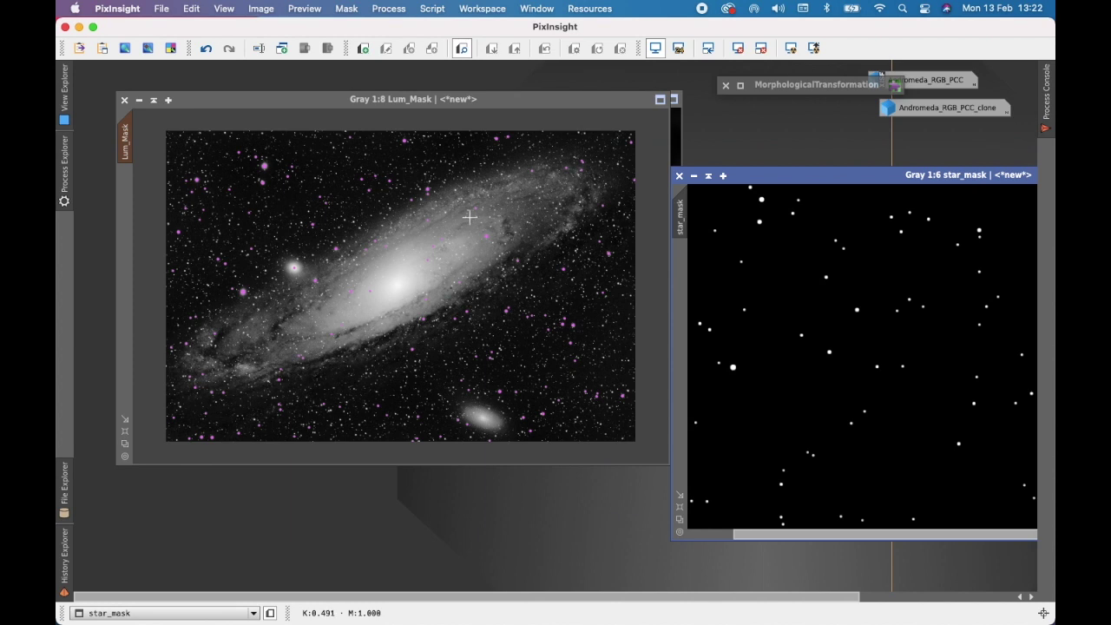
left_click(341, 153)
scroll(342, 154, "up", 8)
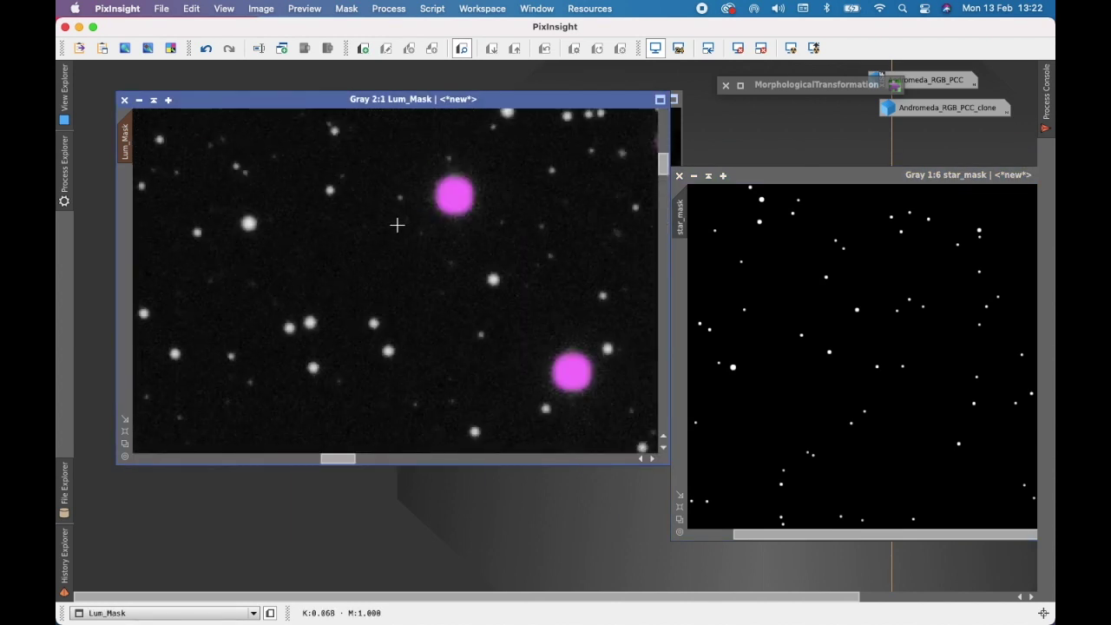
scroll(397, 225, "down", 1)
scroll(394, 232, "down", 1)
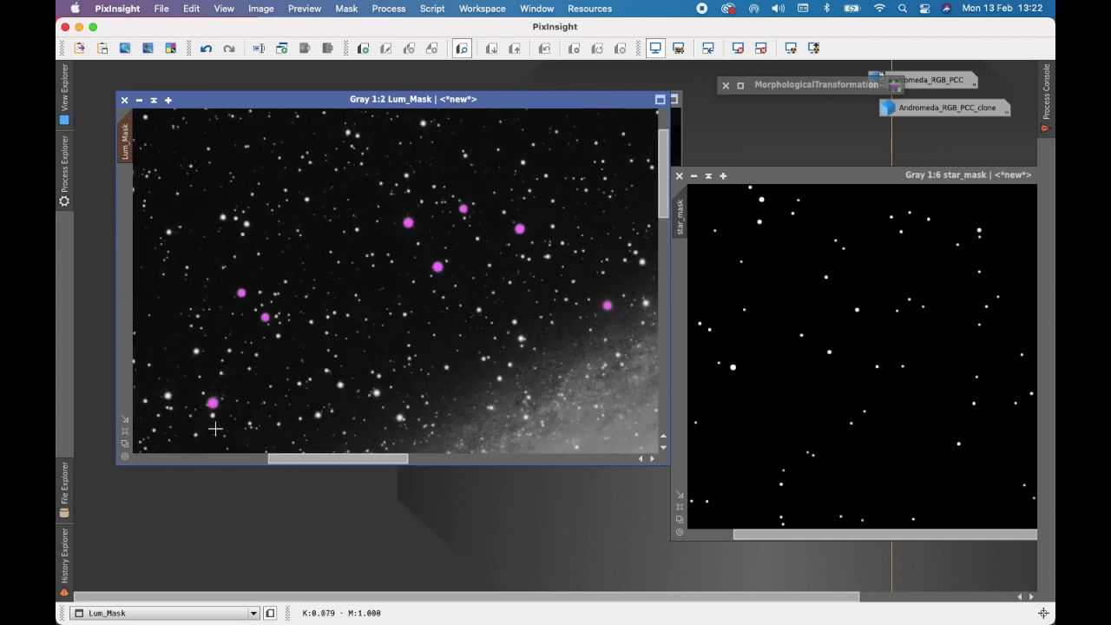
scroll(205, 428, "up", 4)
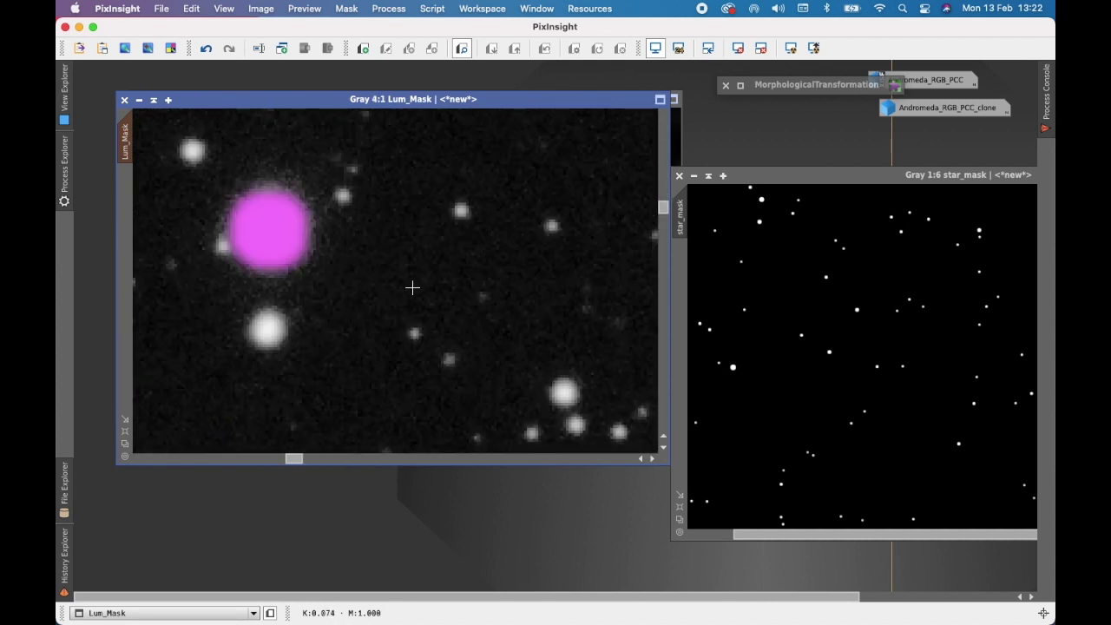
scroll(412, 287, "down", 7)
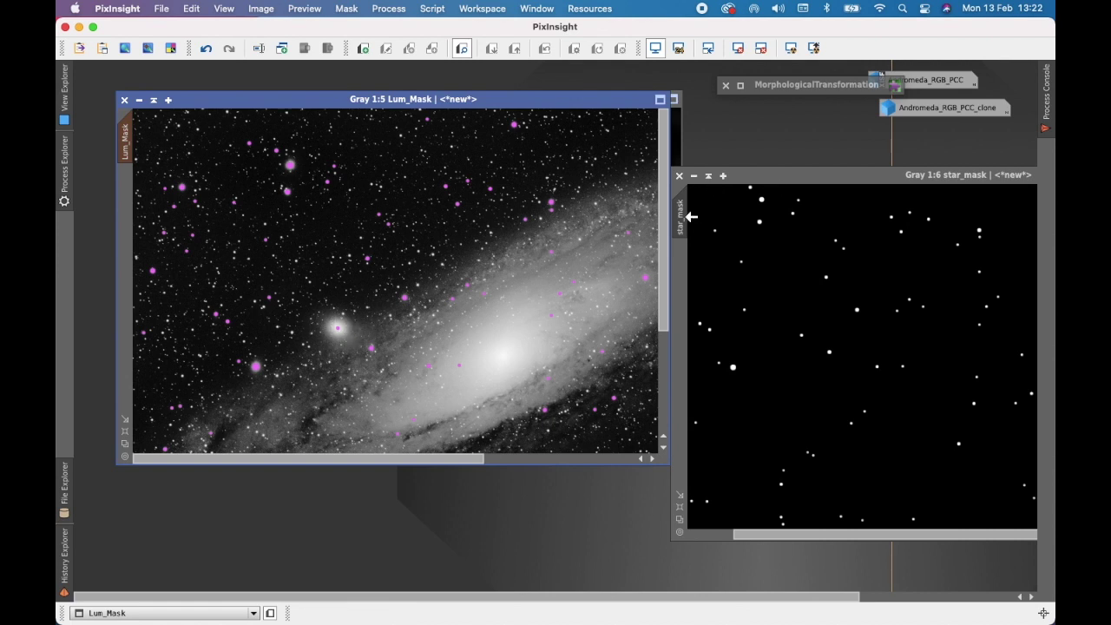
Set the dilated star_mask as Lum_Mask's mask and place it over Lum_Mask.
mouse_move(685, 215)
left_click_drag(684, 214, 128, 149)
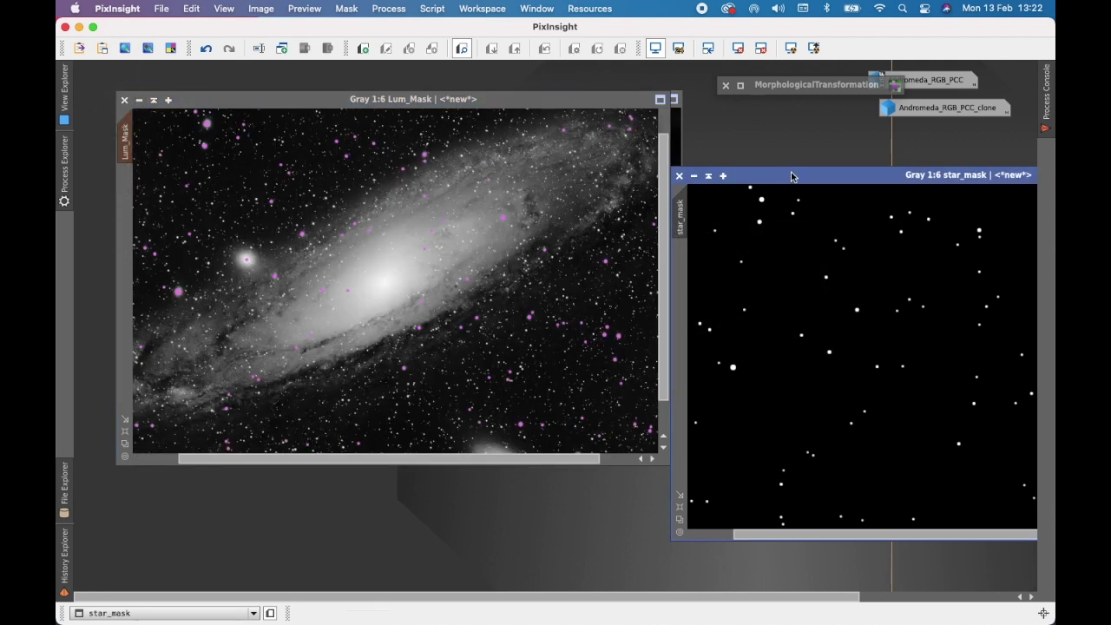
left_click_drag(791, 176, 242, 96)
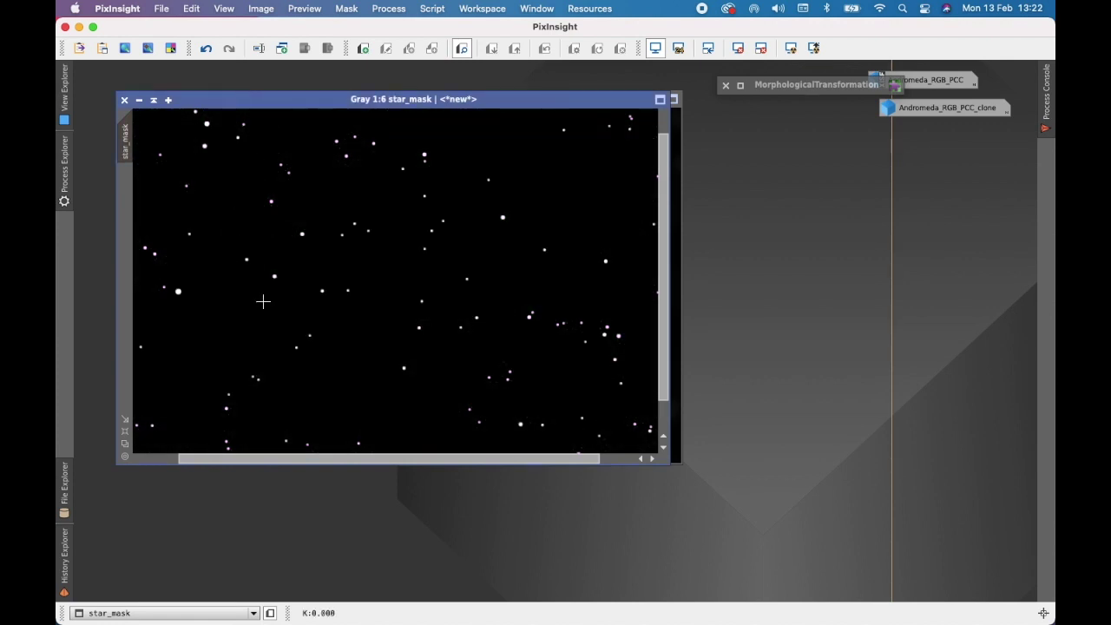
Open CloneStamp with star_mask as the target image.
left_click(402, 14)
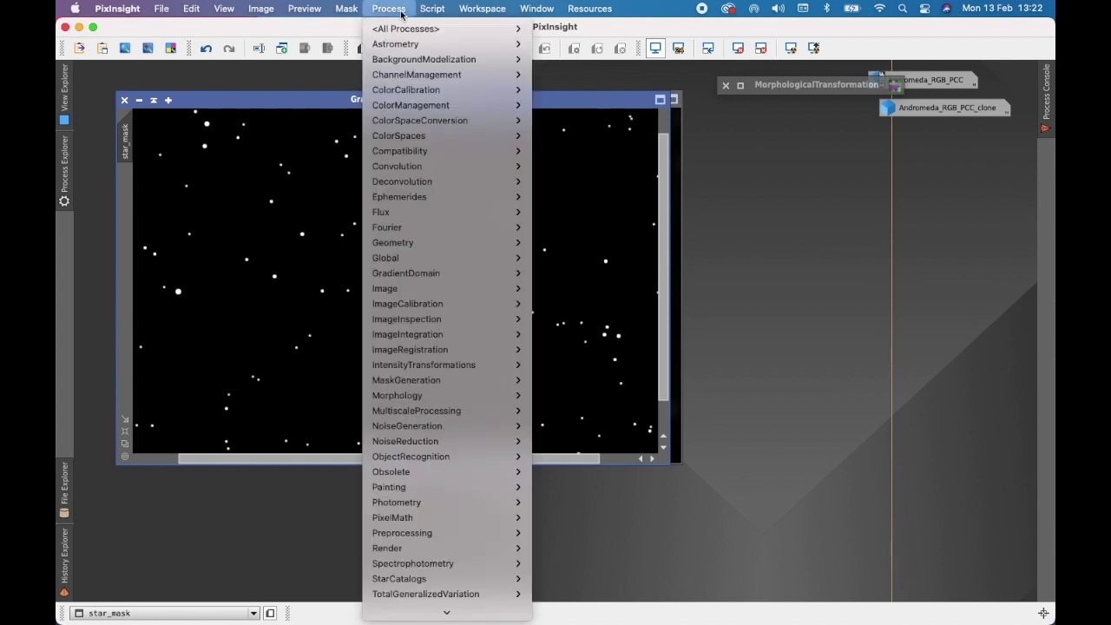
mouse_move(481, 491)
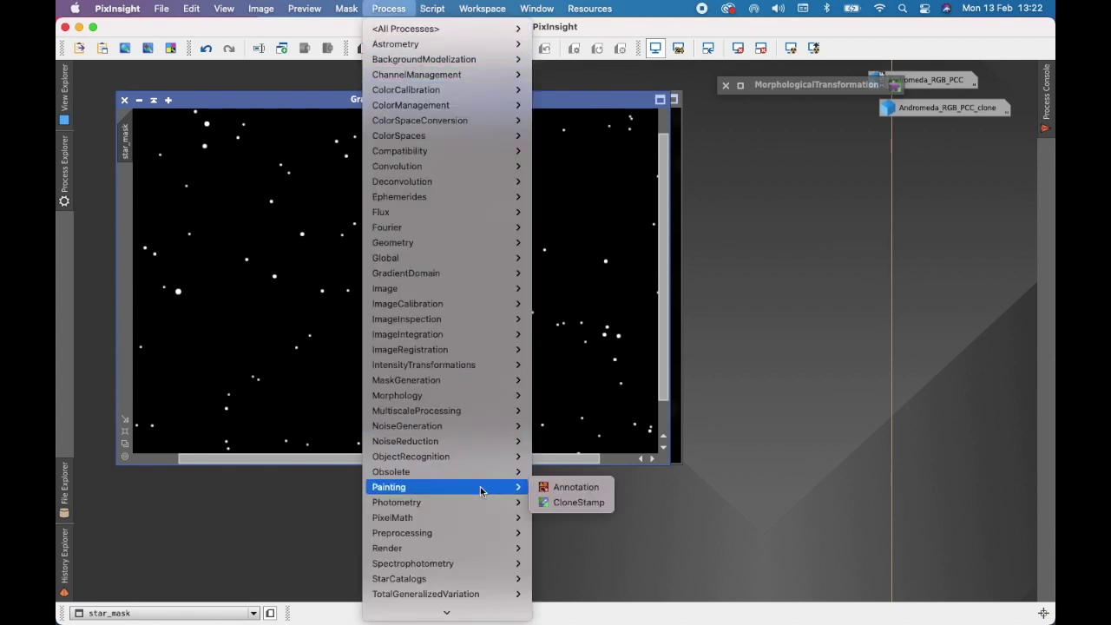
left_click(579, 502)
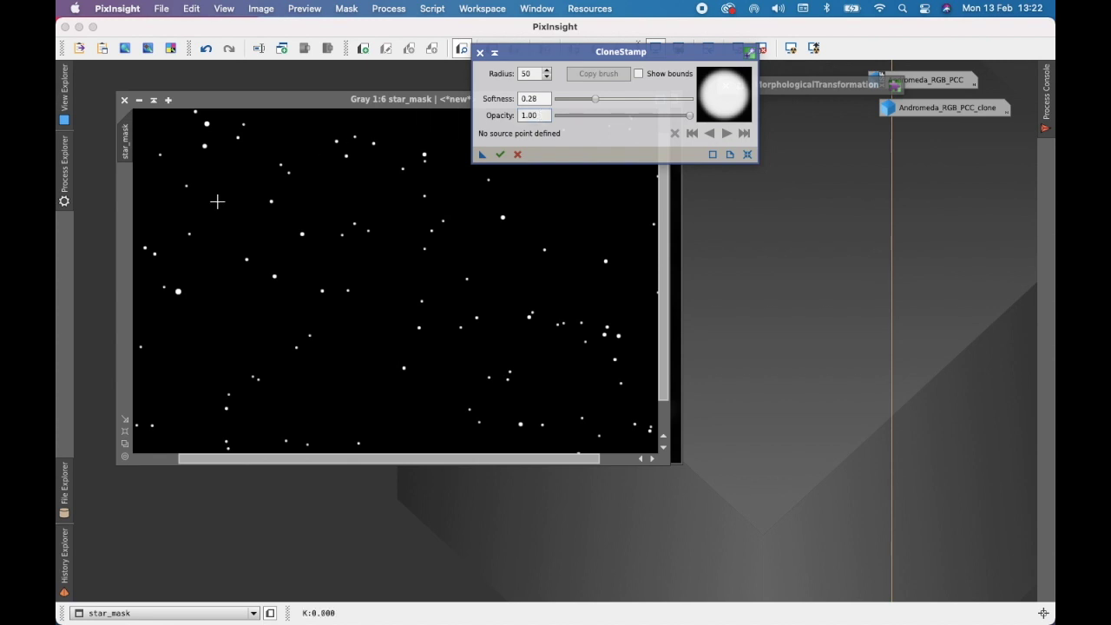
left_click(131, 184)
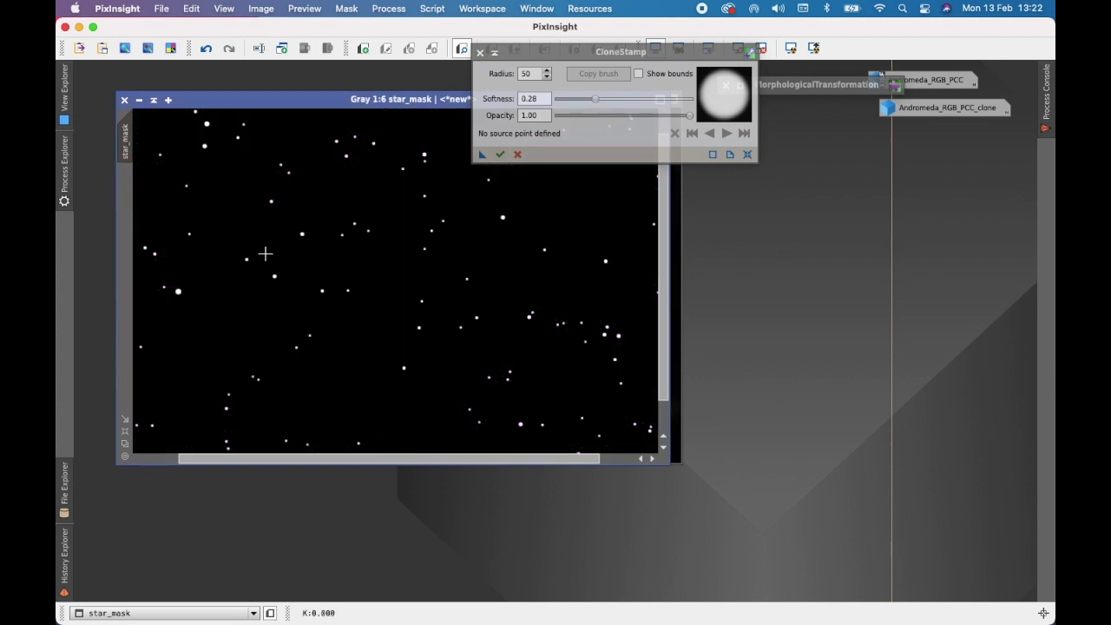
Stamp black background over the companion galaxy blob, commit the edit, and close CloneStamp.
key("super")
left_click(264, 252, "super")
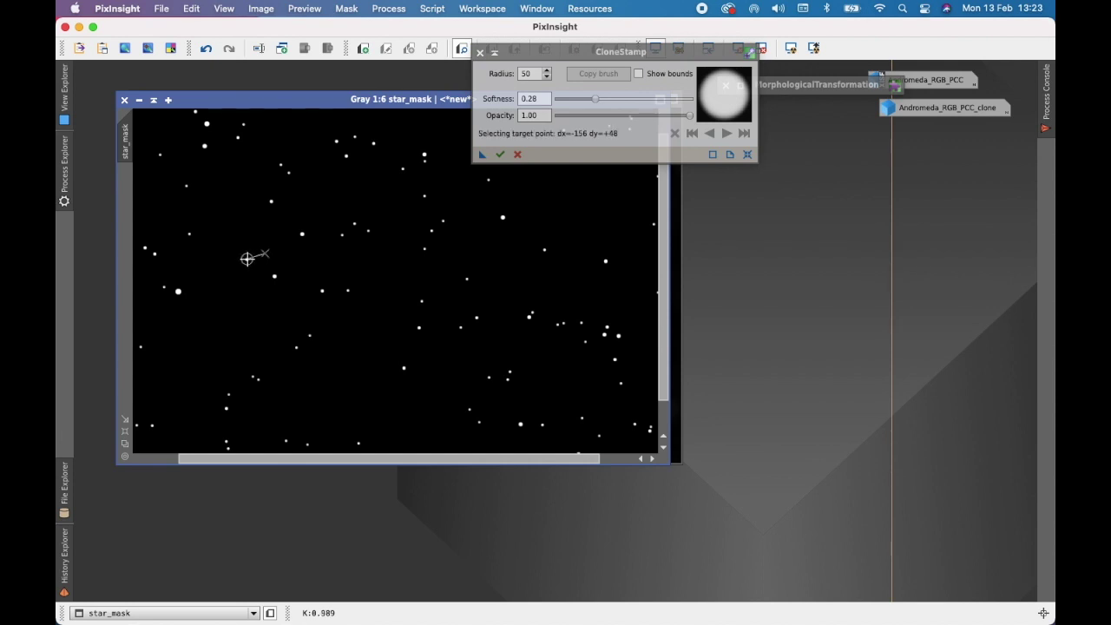
left_click(246, 258)
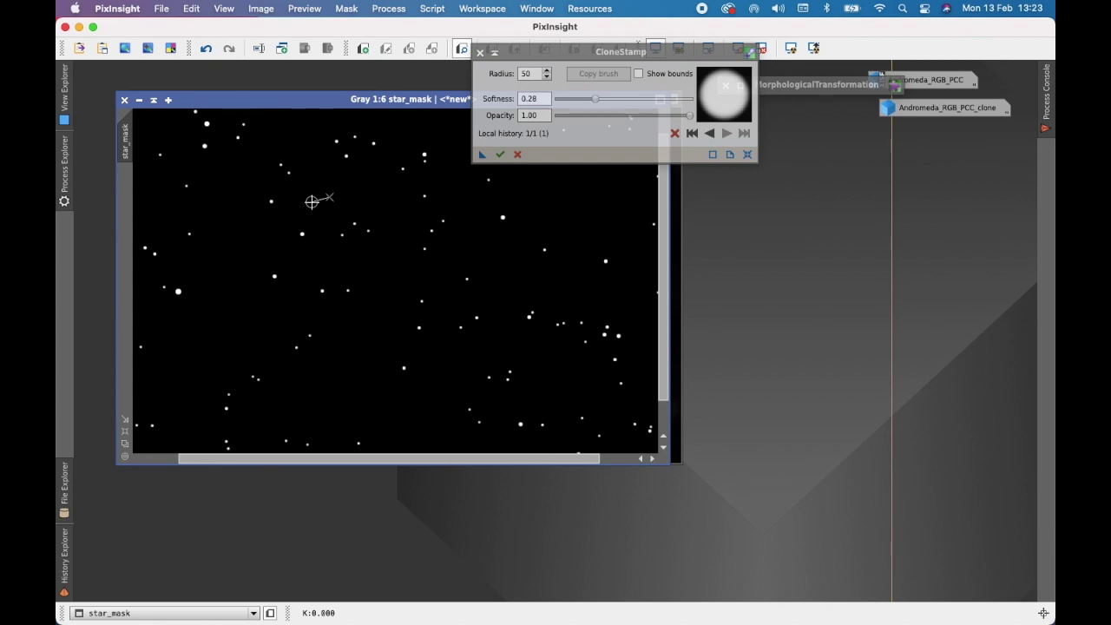
left_click(500, 154)
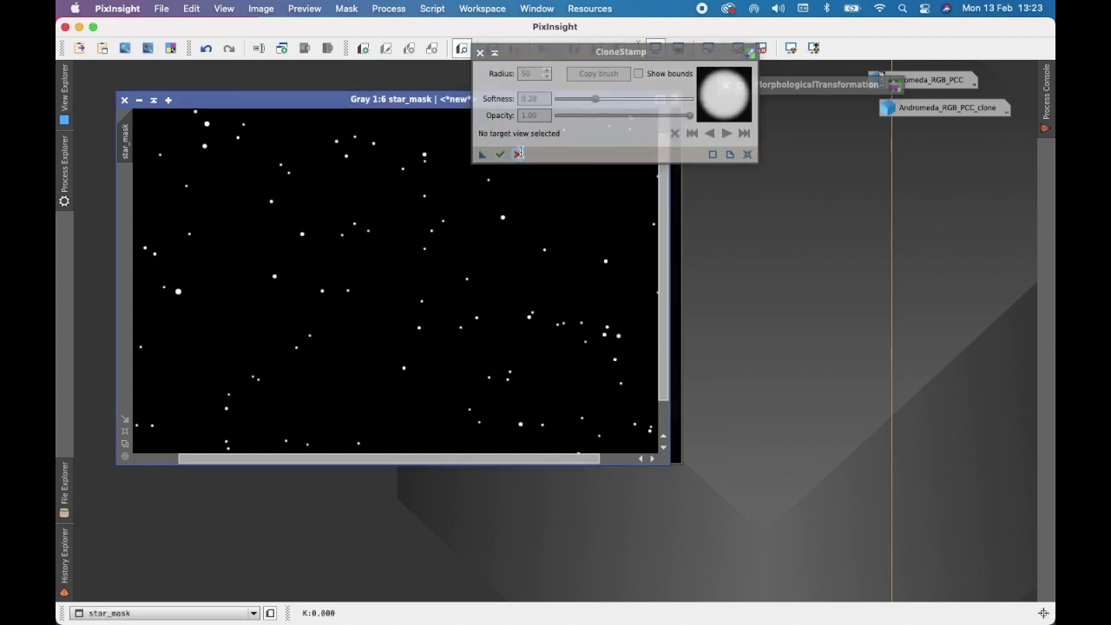
left_click(519, 154)
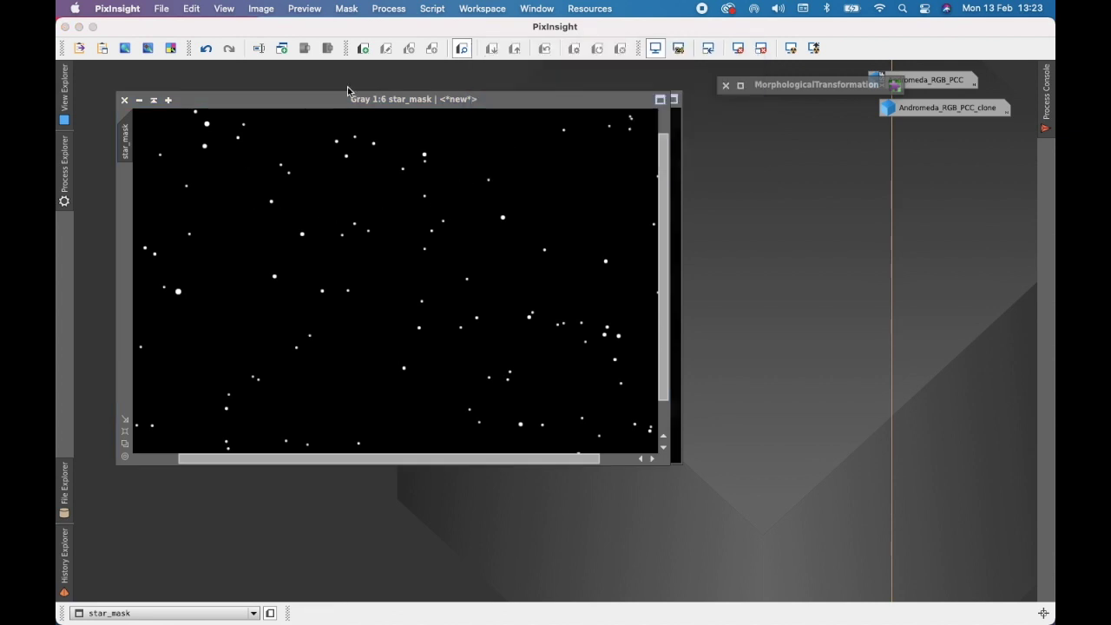
Move star_mask to the right and zoom Lum_Mask to confirm the companion galaxy is unmasked.
left_click(126, 150)
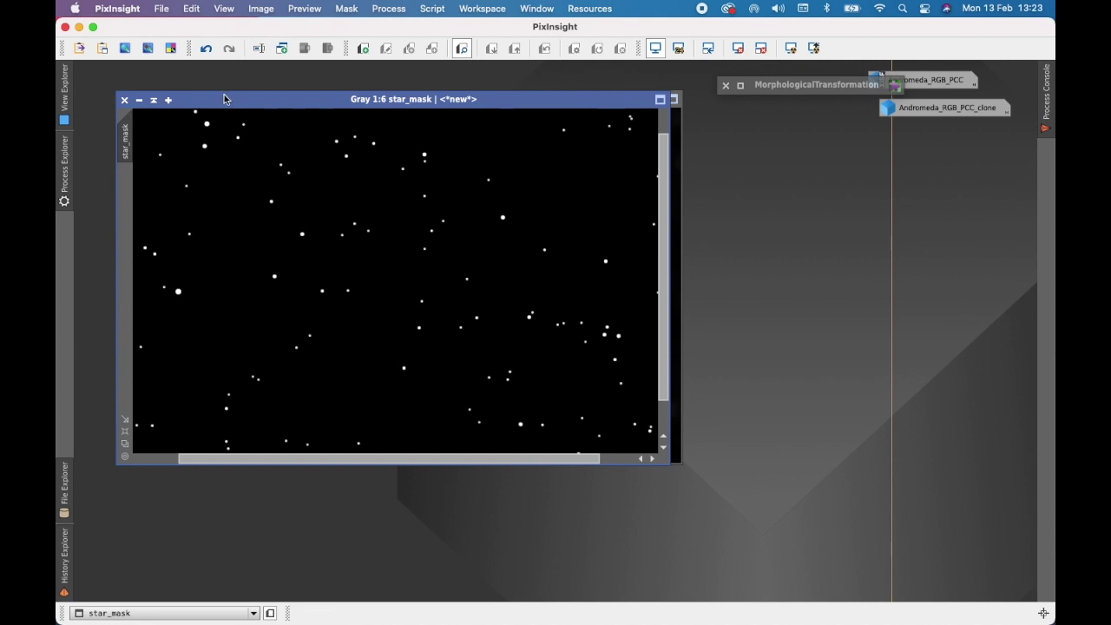
left_click_drag(223, 98, 709, 122)
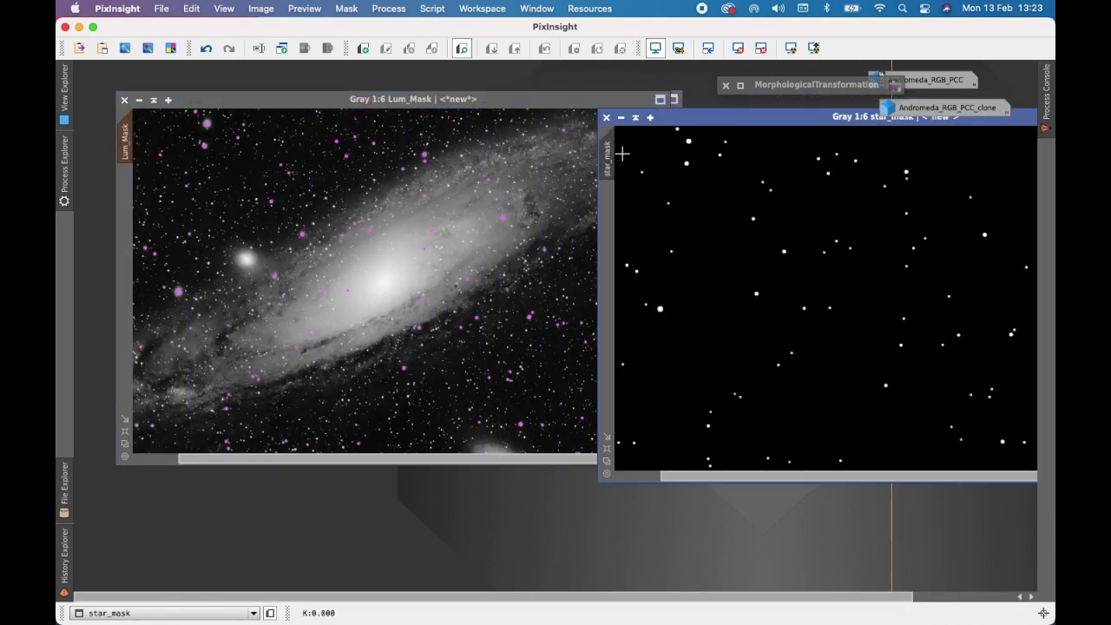
left_click(218, 236)
scroll(221, 258, "up", 5)
scroll(220, 261, "down", 1)
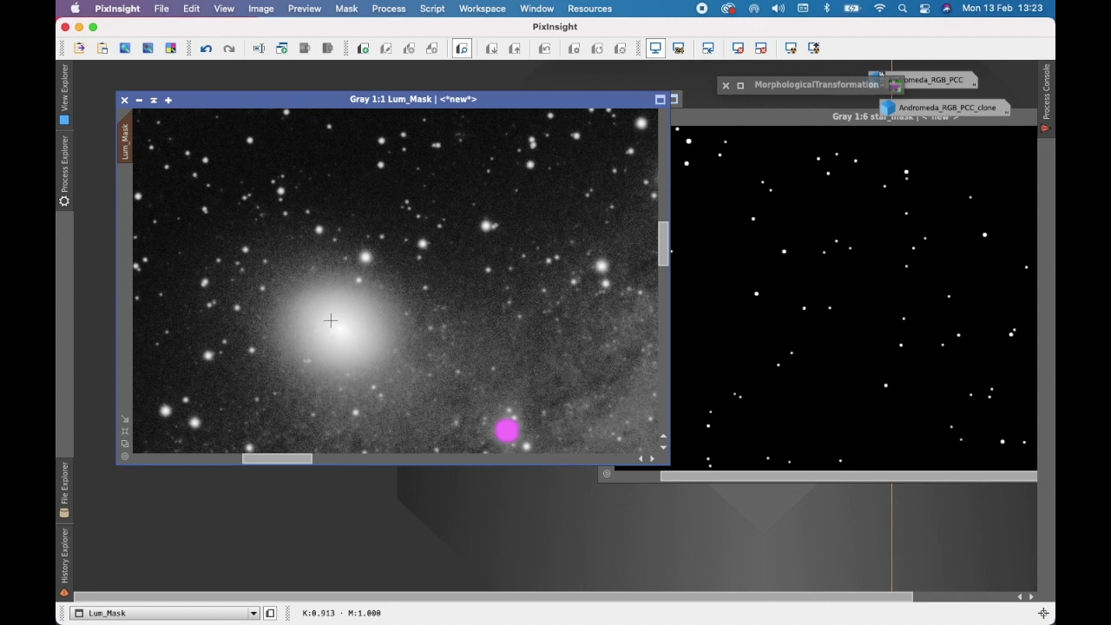
Iconize star_mask, remove the mask from Lum_Mask, and zoom out to the whole image.
left_click(742, 121)
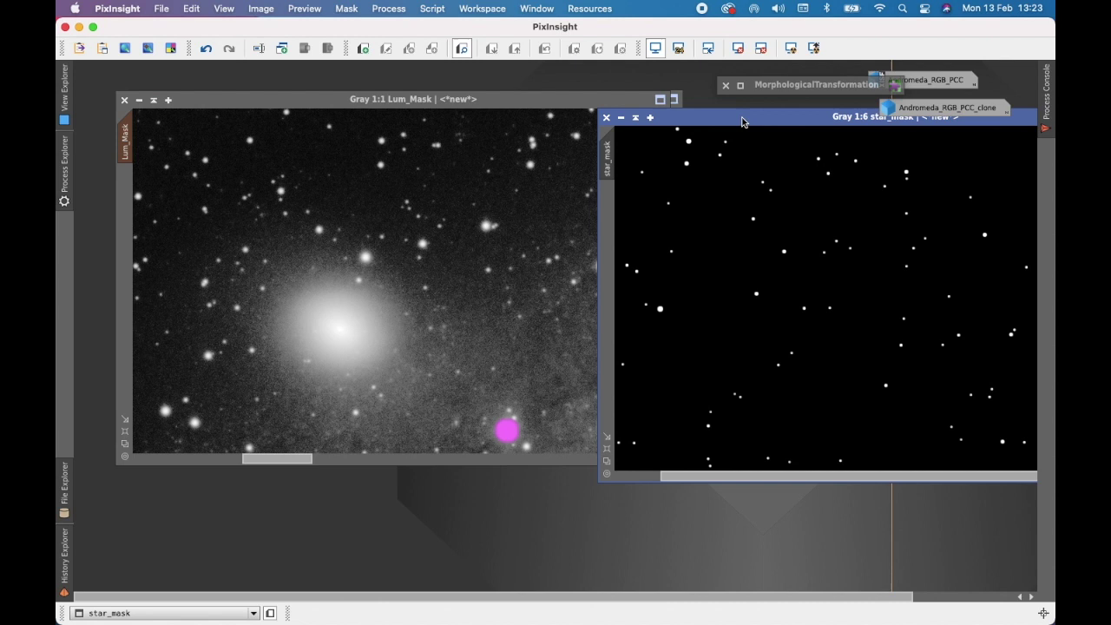
left_click(622, 119)
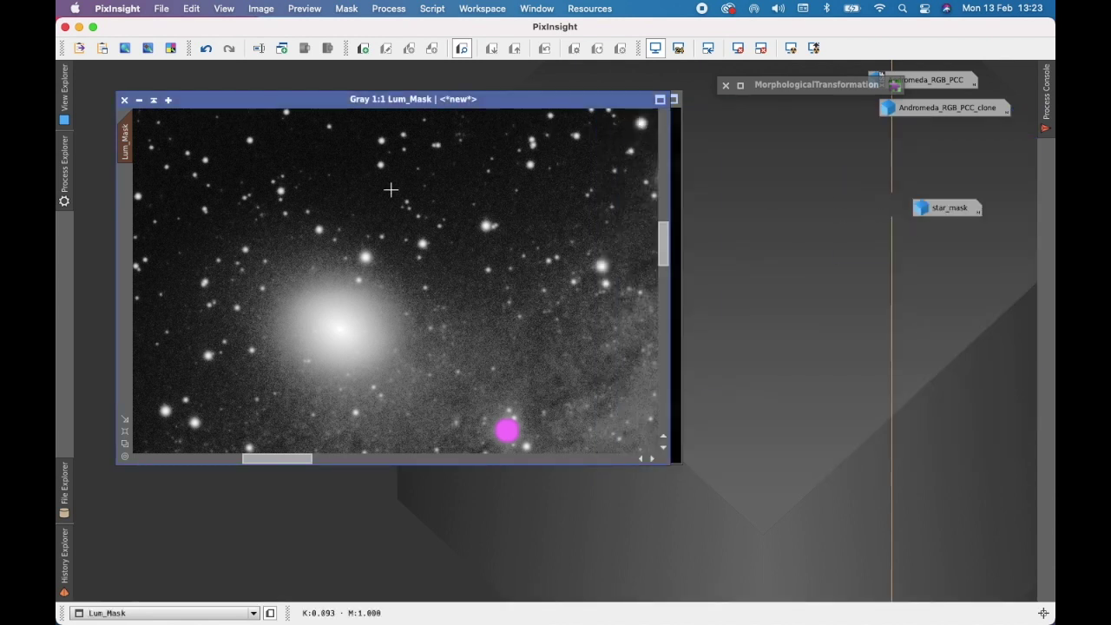
left_click(347, 9)
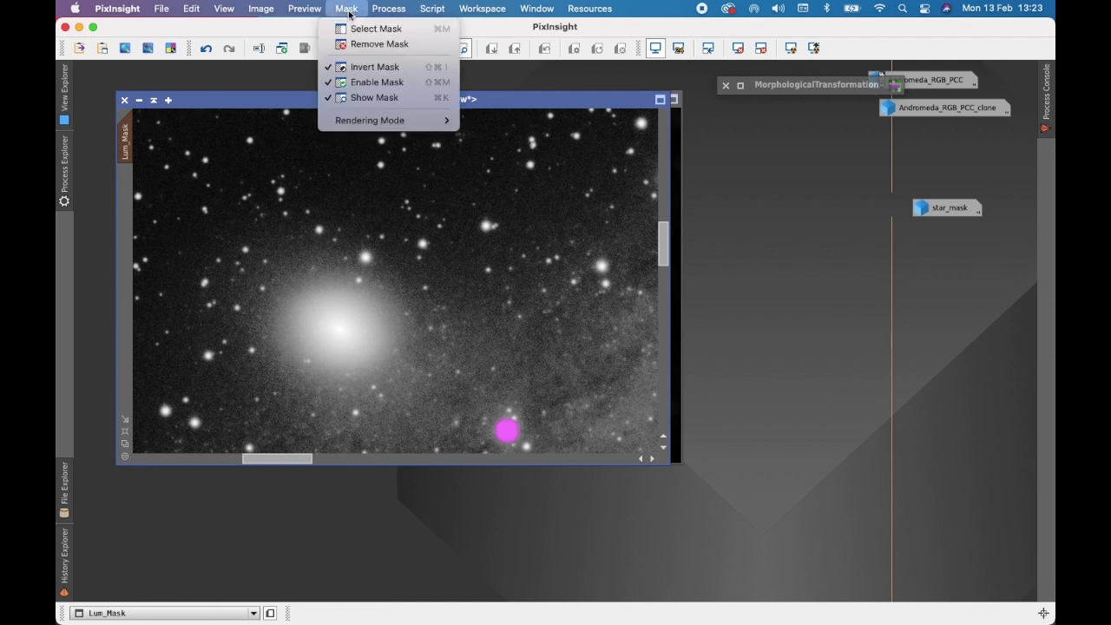
left_click(364, 45)
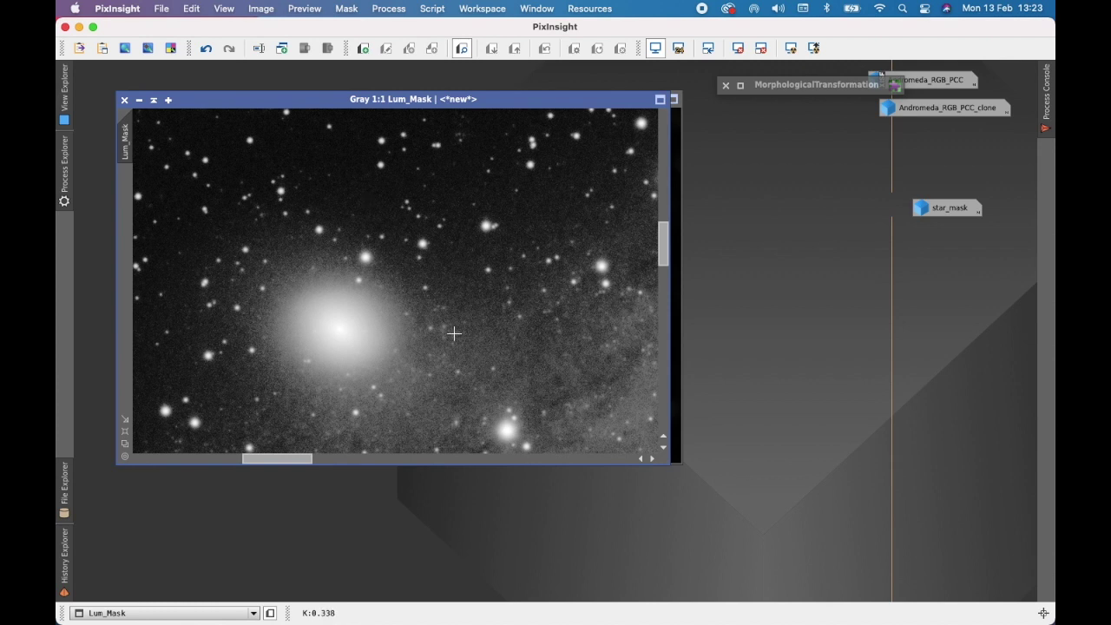
scroll(426, 310, "up", 2)
scroll(425, 310, "down", 7)
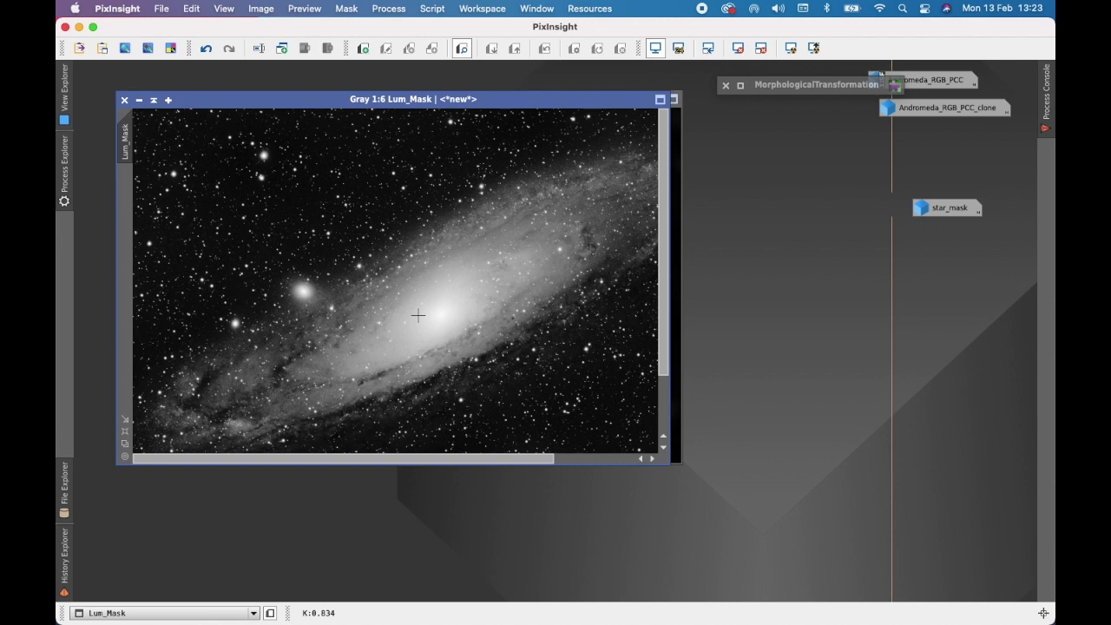
scroll(442, 329, "down", 1)
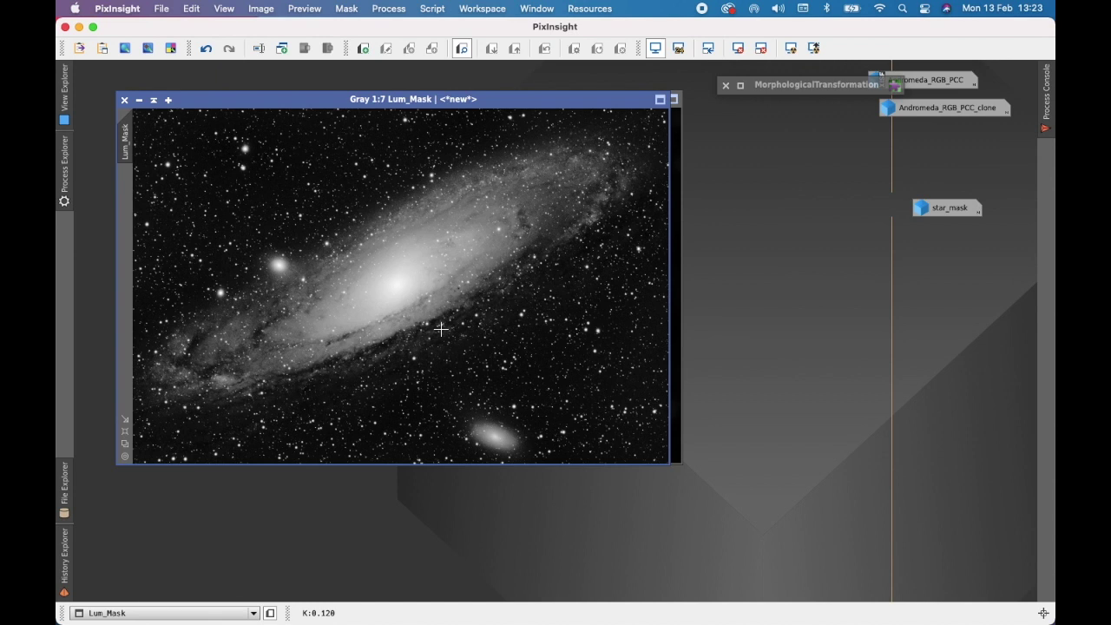
Open PixelMath, reset it to clear the old expression, and move it off the image.
left_click(388, 11)
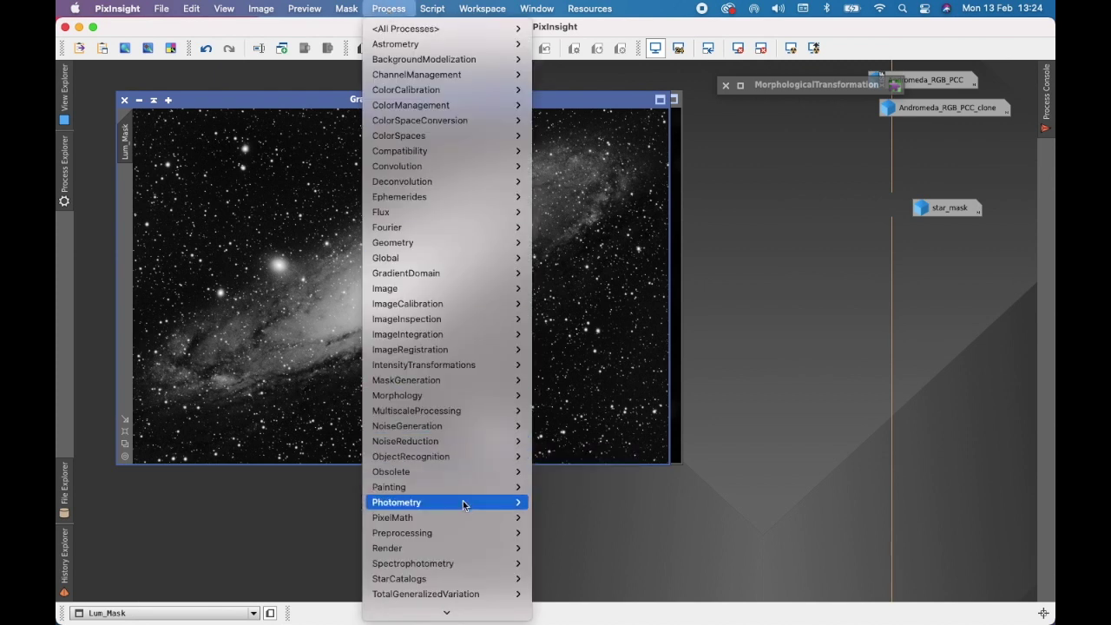
mouse_move(468, 520)
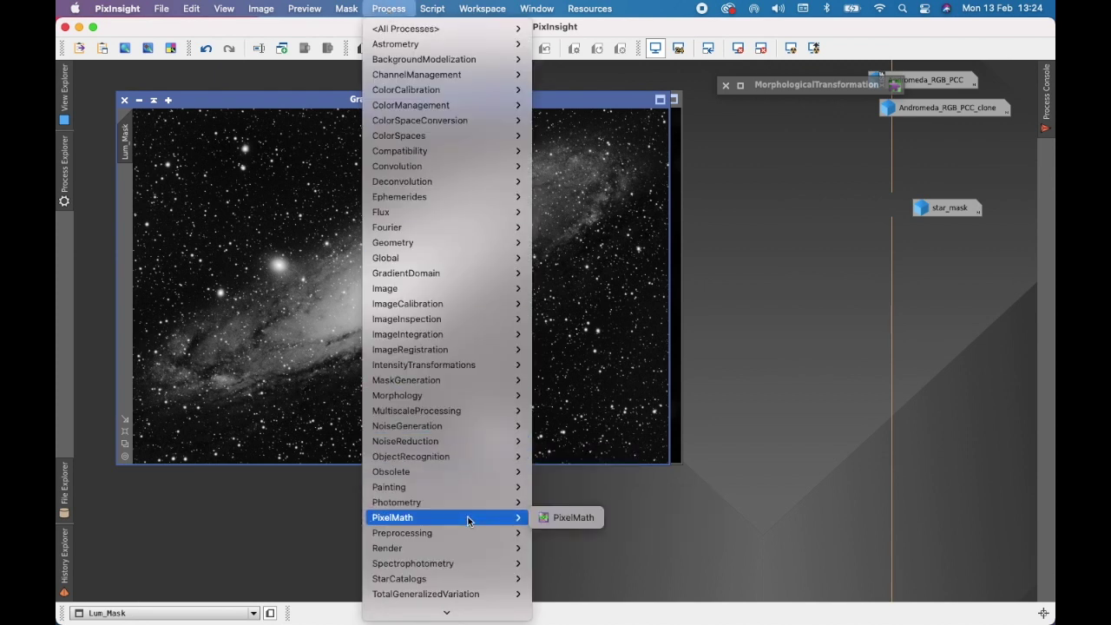
left_click(573, 523)
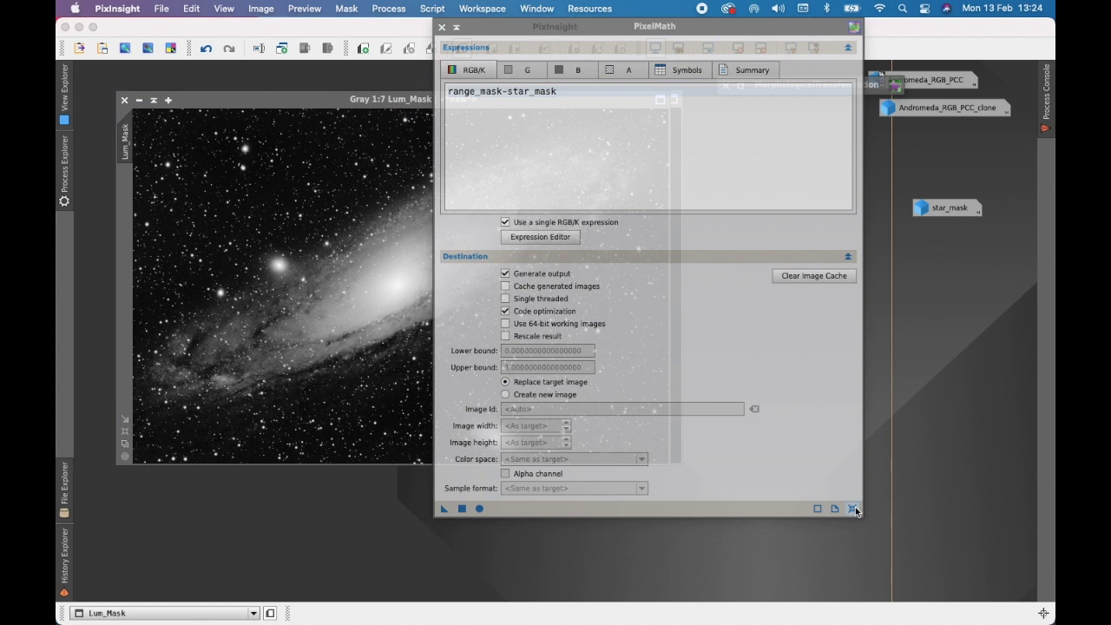
left_click_drag(855, 512, 854, 510)
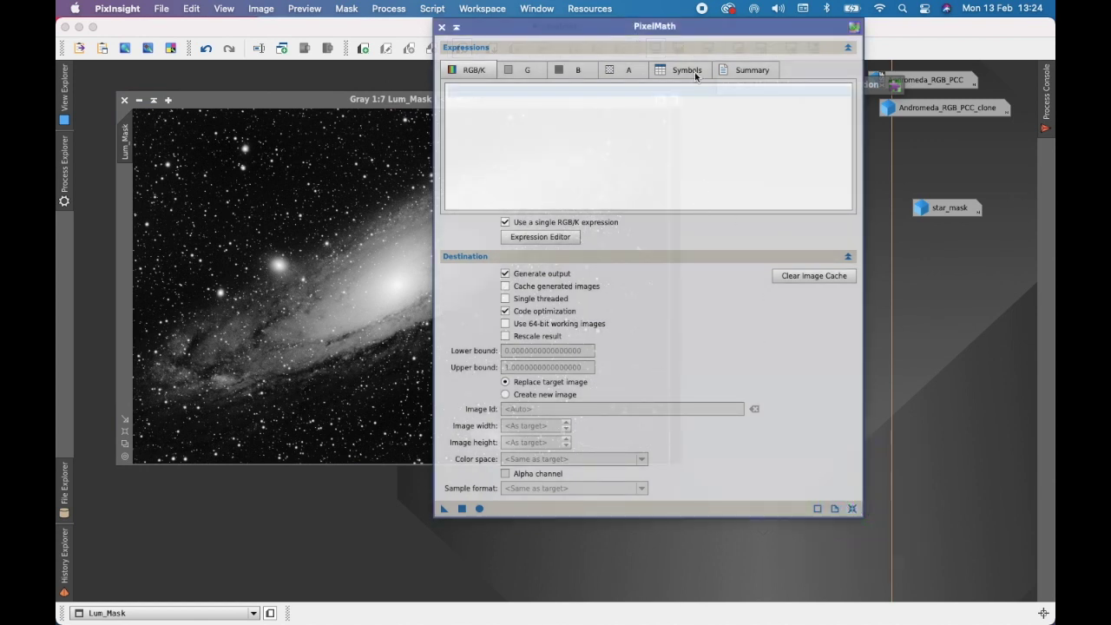
left_click_drag(709, 33, 816, 55)
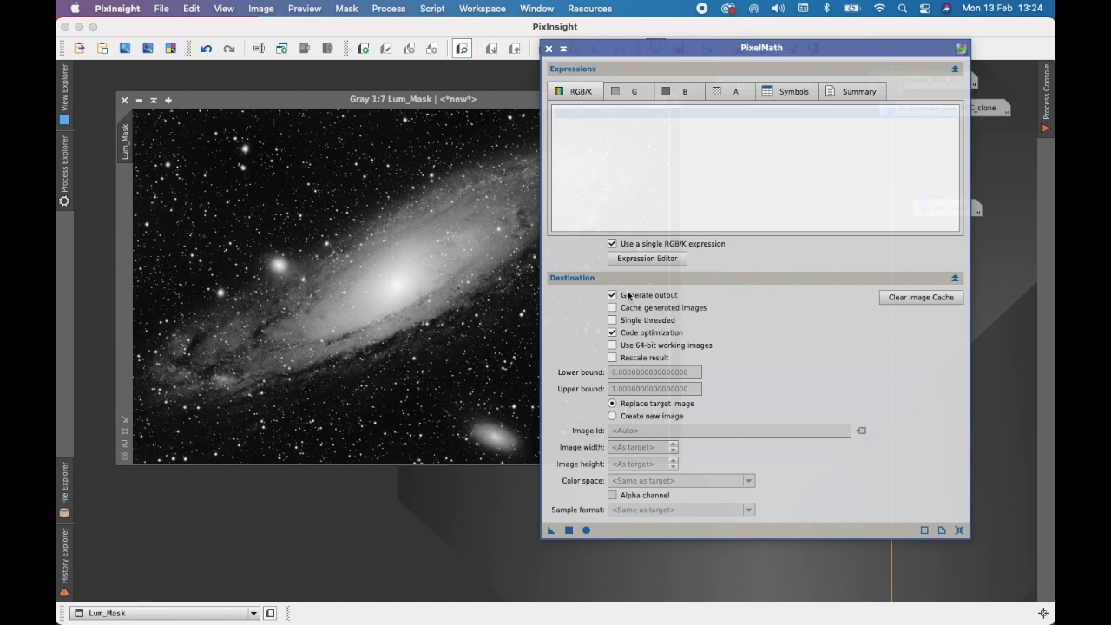
Build the expression Lum_Mask-star_mask in the Expression Editor and parse it.
left_click(665, 261)
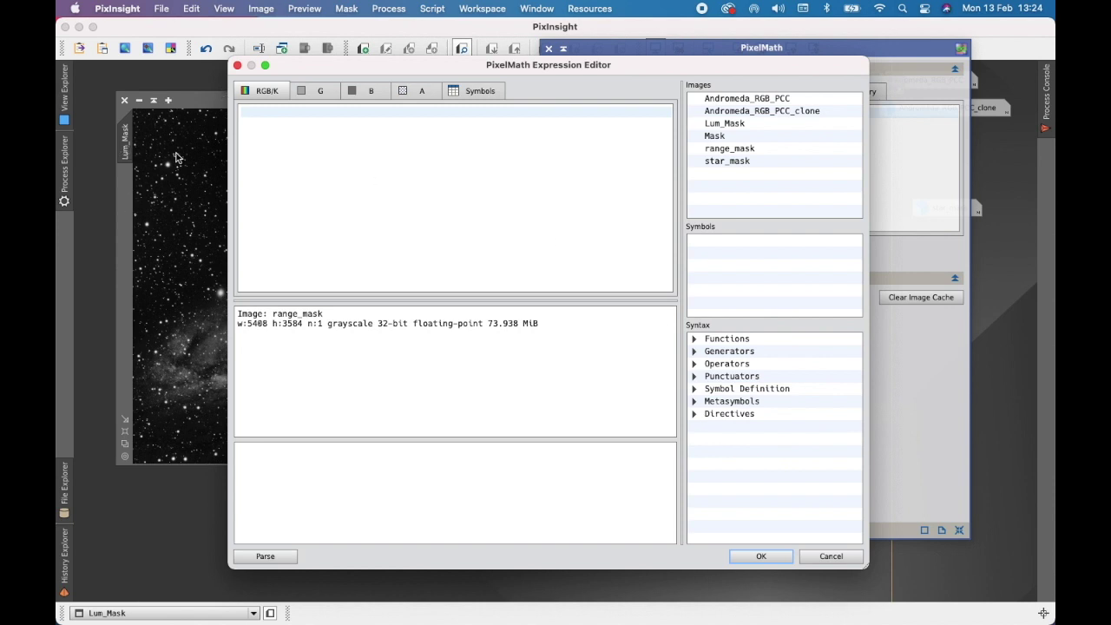
double_click(736, 123)
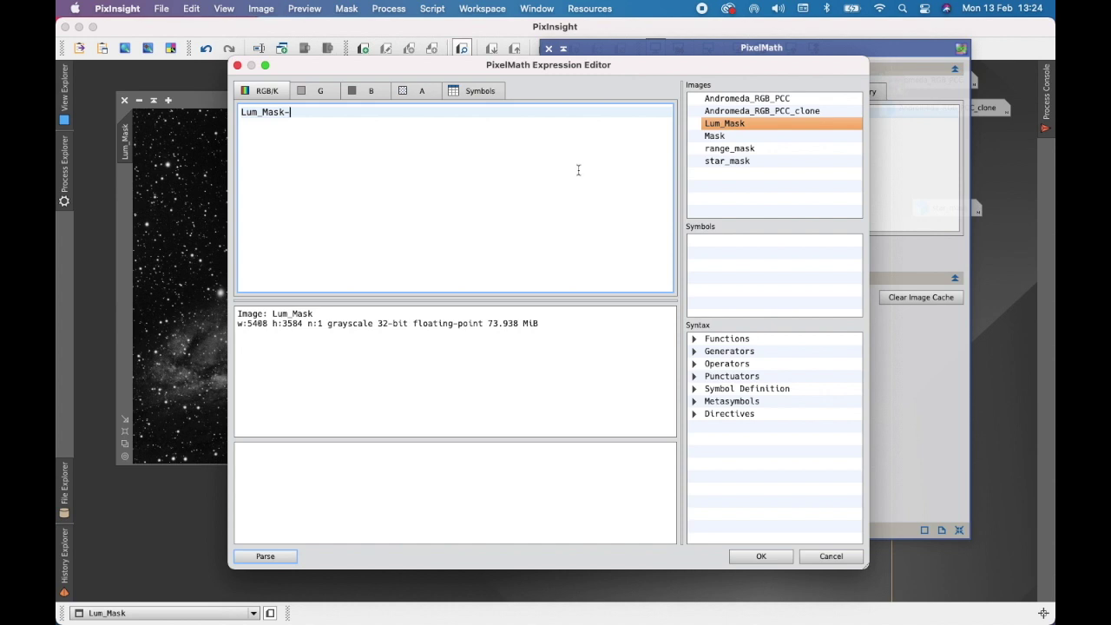
type("-")
double_click(738, 161)
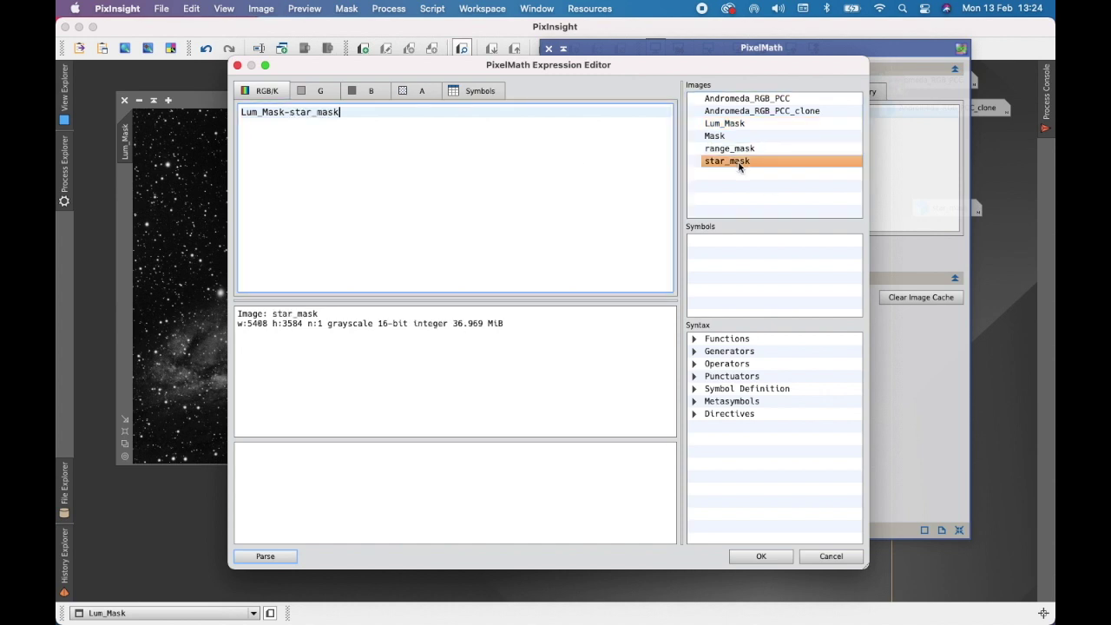
left_click(266, 558)
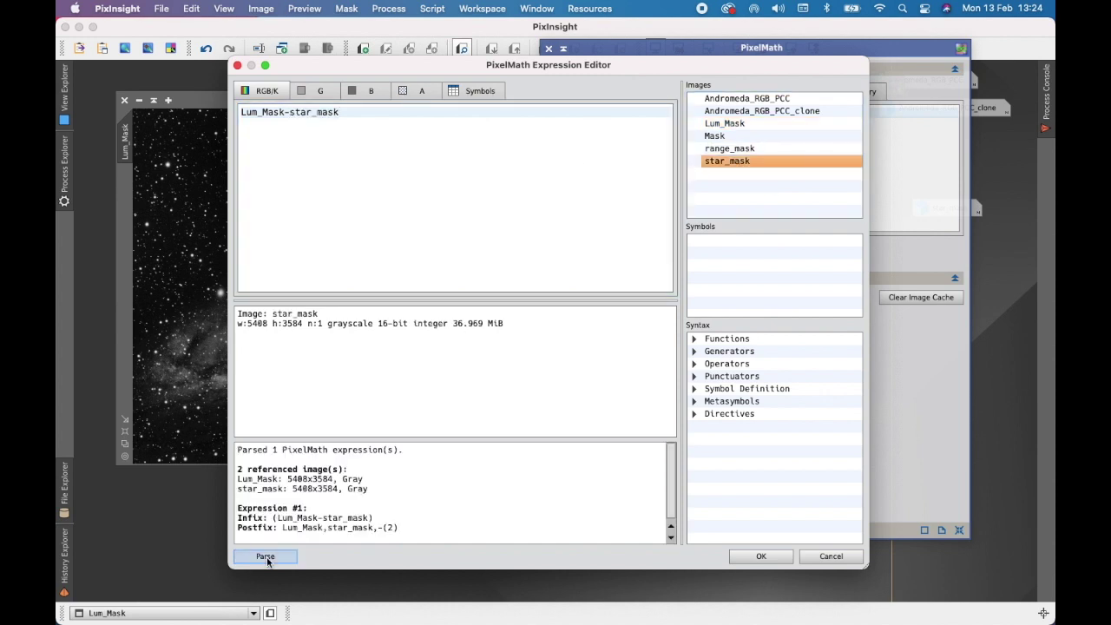
Accept the Lum_Mask-star_mask expression and send the output to a new image named Lum_No_Stars.
left_click(765, 556)
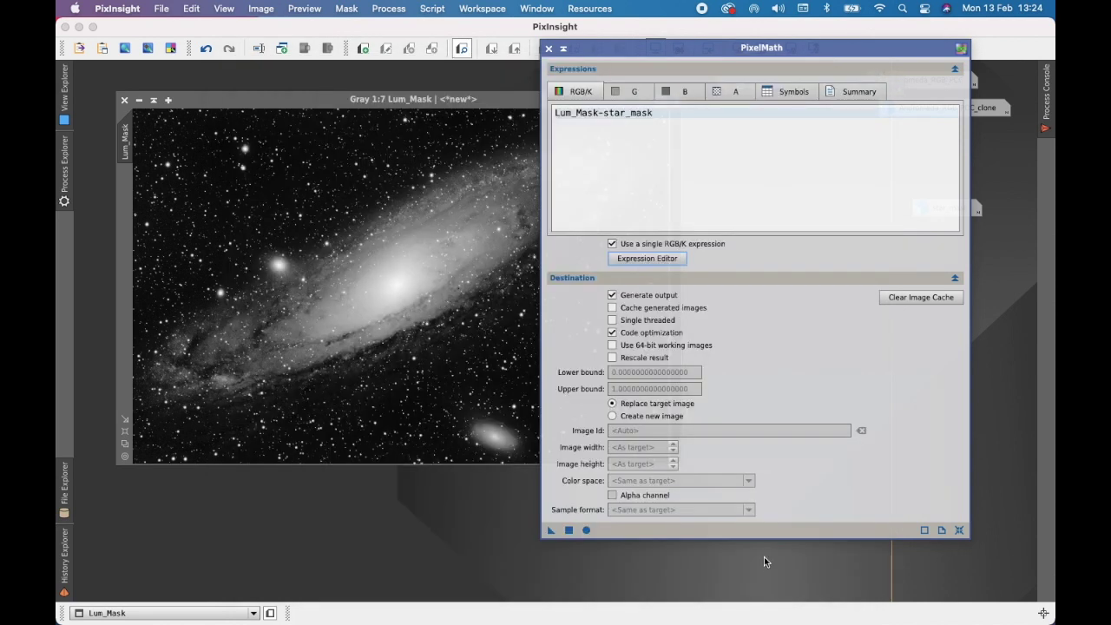
left_click_drag(708, 48, 743, 26)
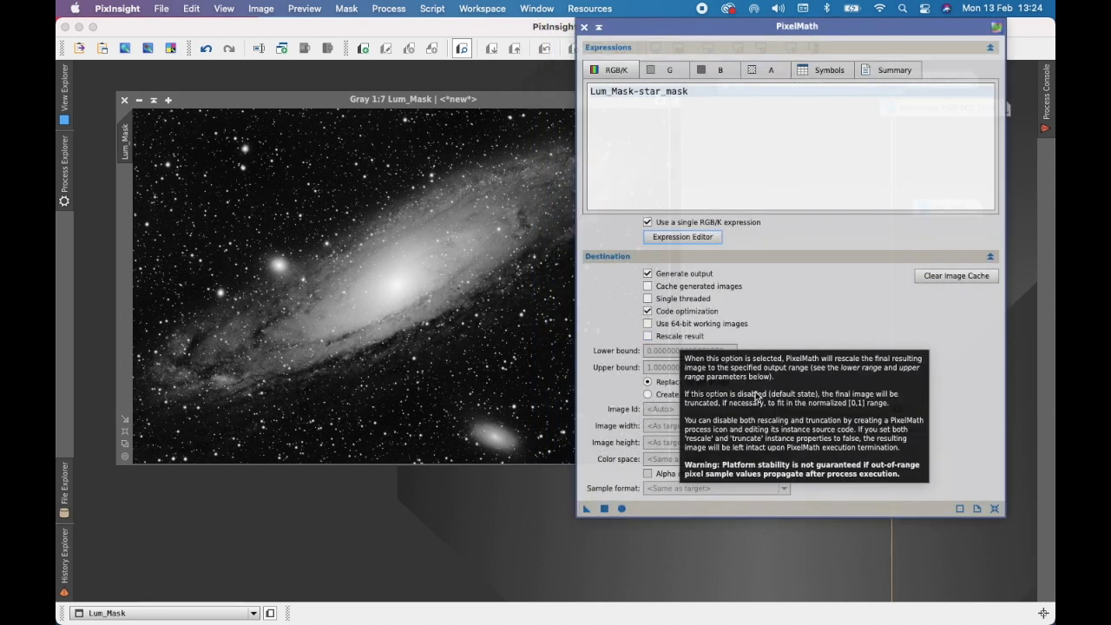
left_click(650, 397)
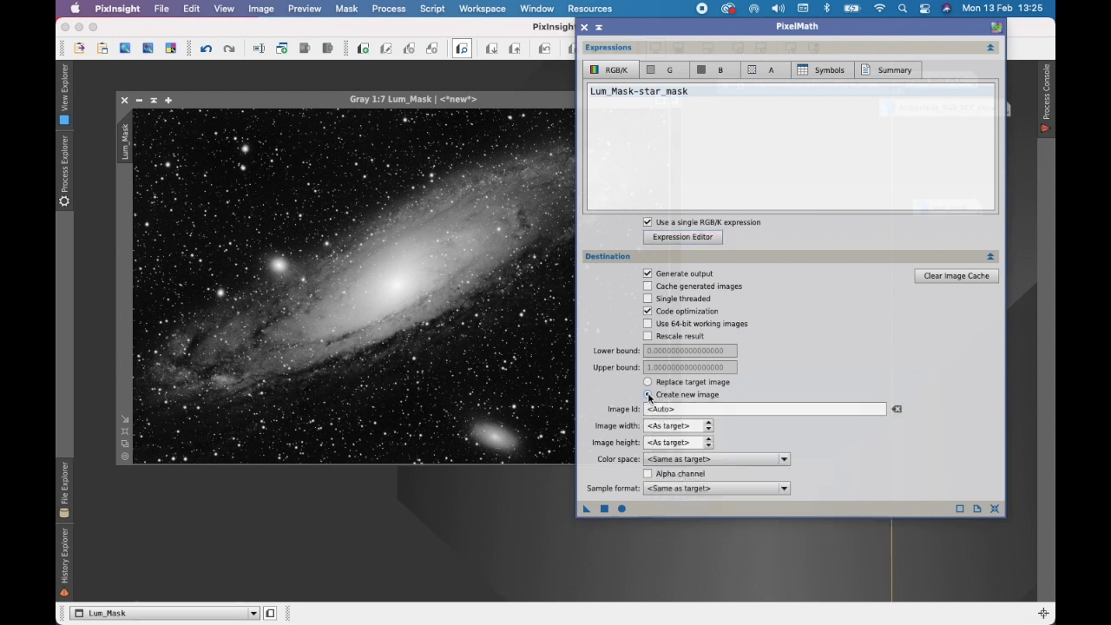
left_click(692, 409)
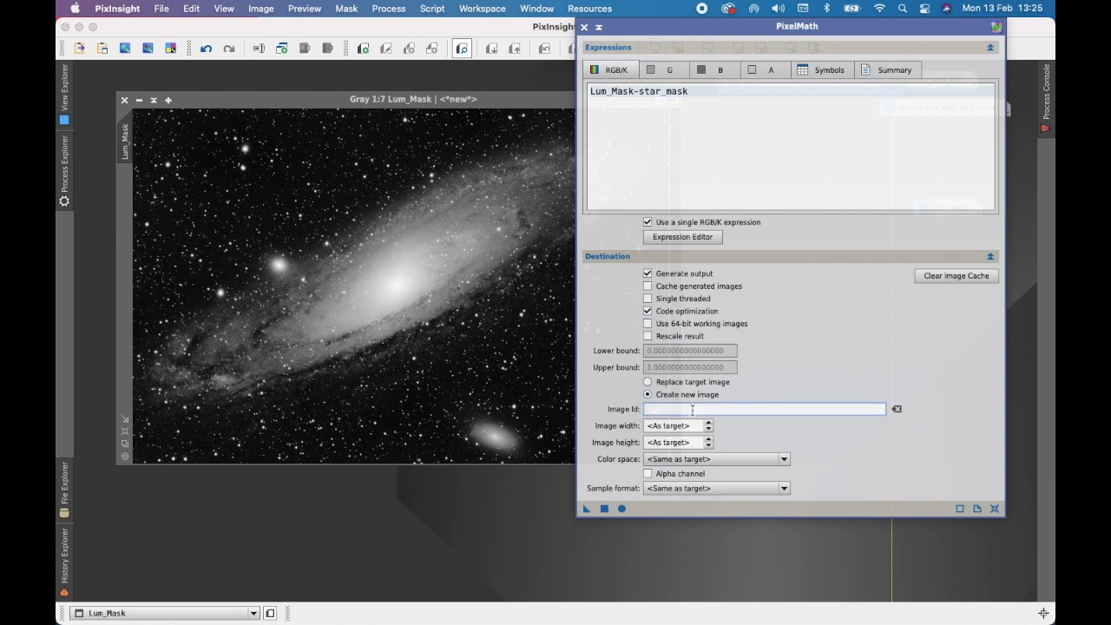
type("Lum_No_Stars")
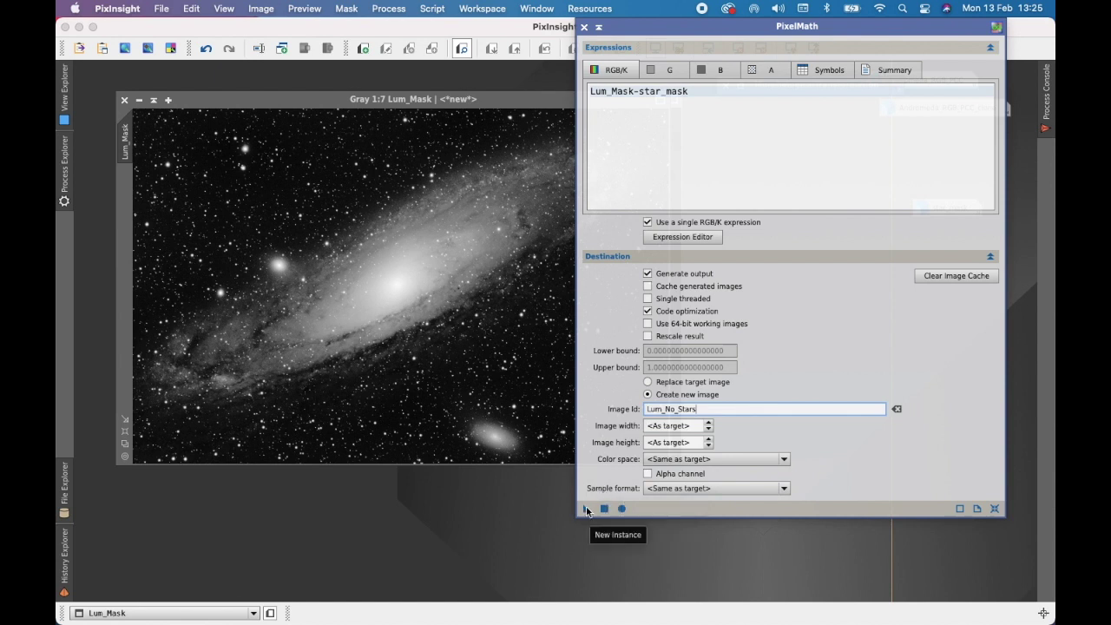
Apply PixelMath to Lum_Mask and zoom in to inspect the resulting Lum_No_Stars image.
left_click_drag(586, 511, 352, 349)
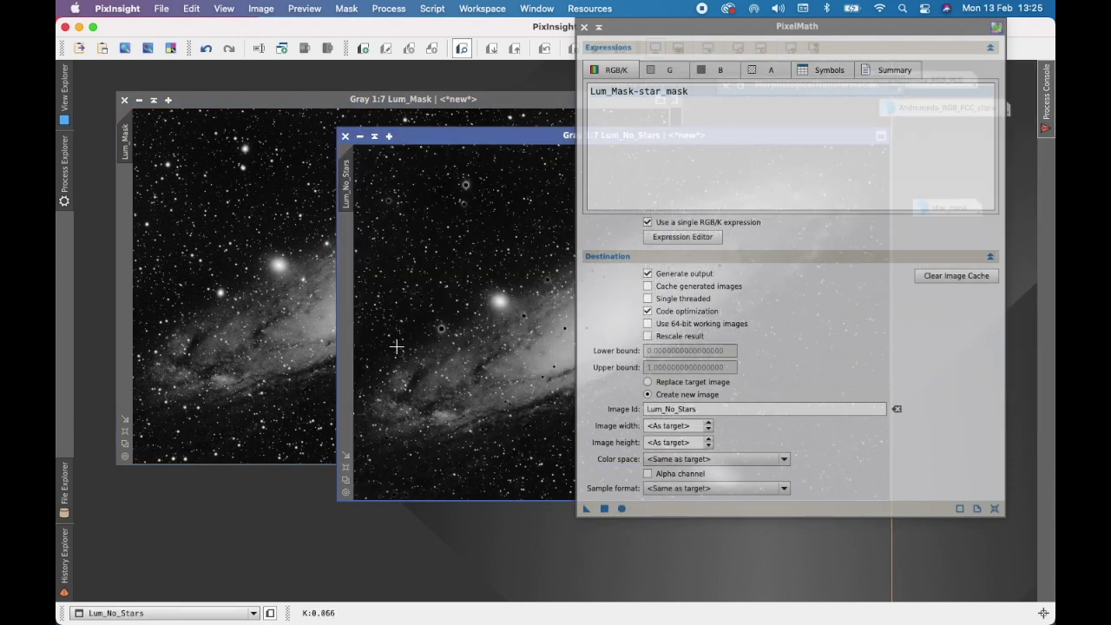
left_click_drag(539, 139, 290, 120)
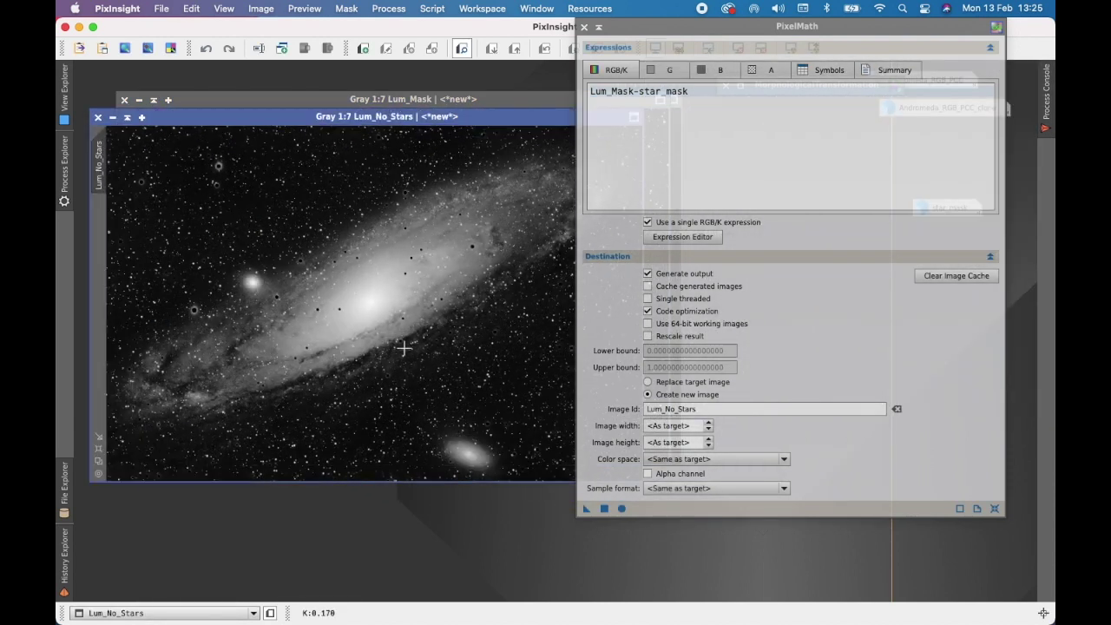
scroll(405, 343, "up", 5)
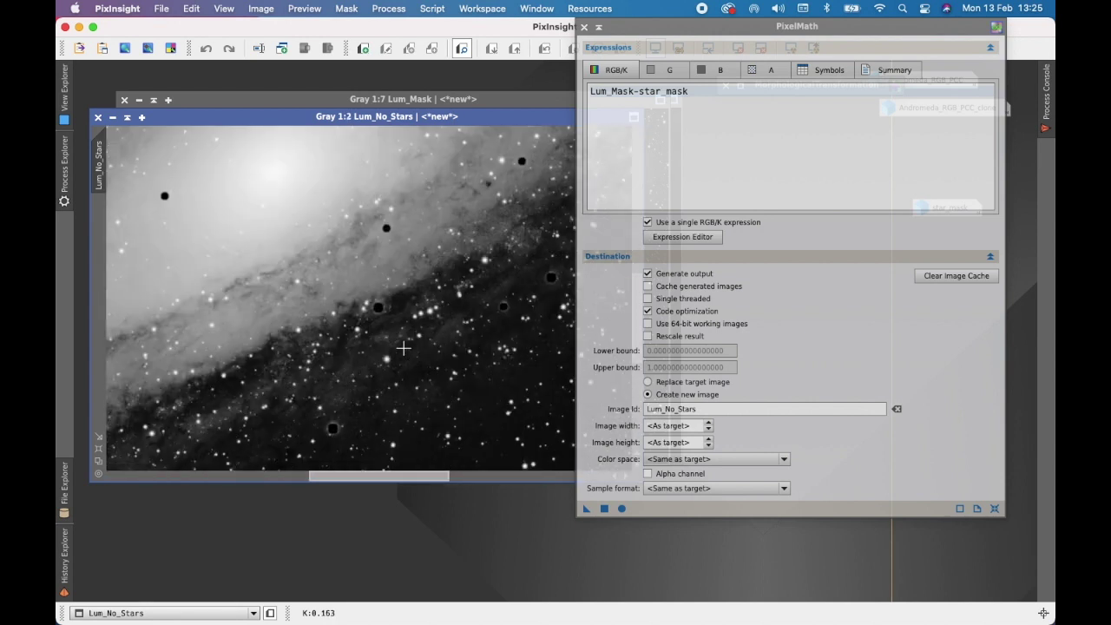
scroll(404, 348, "down", 7)
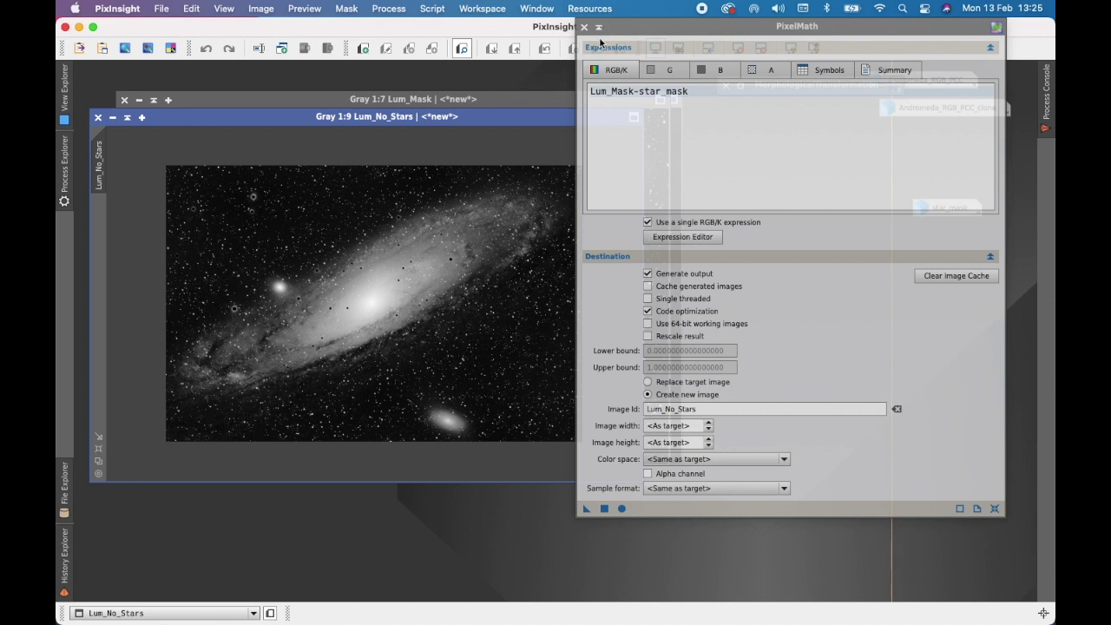
Iconize the Lum_No_Stars and Lum_Mask images and move the icon to the lower right.
left_click(112, 120)
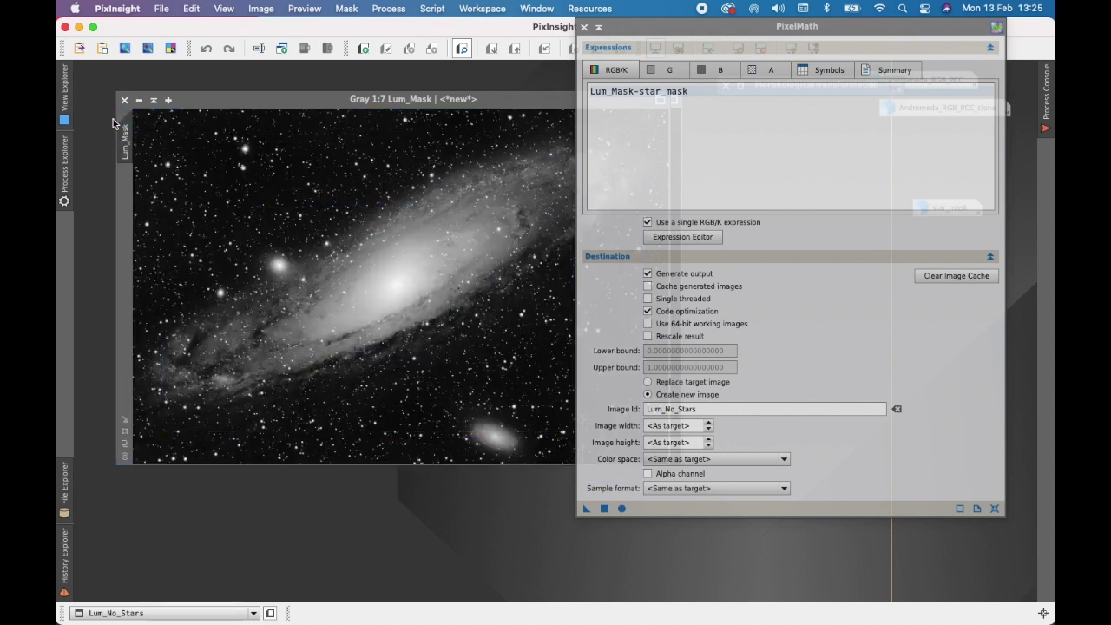
left_click(141, 102)
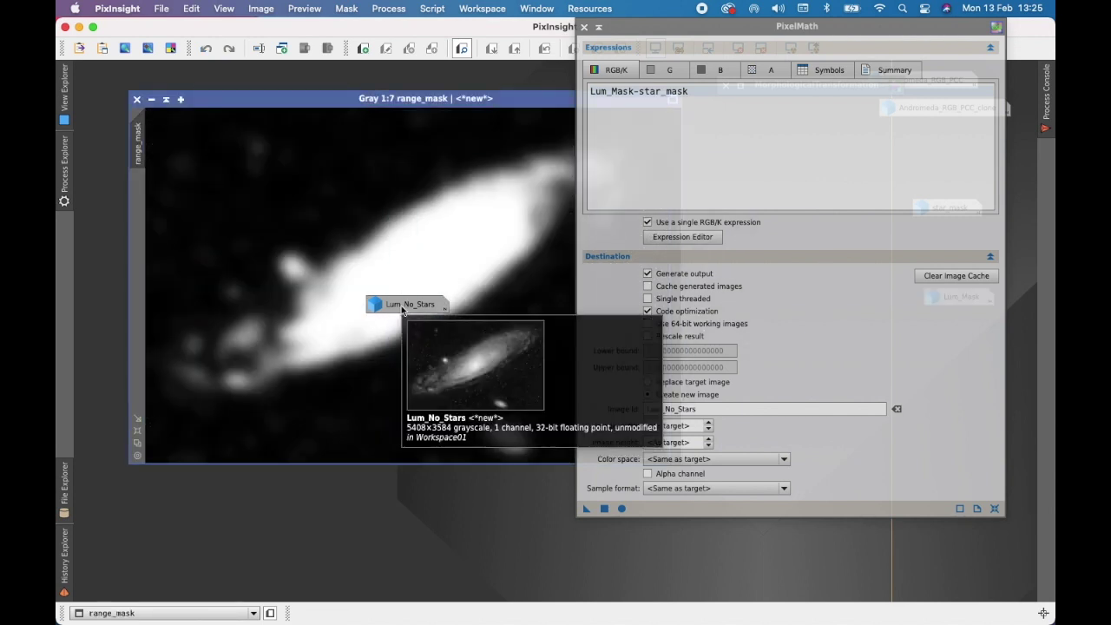
left_click_drag(404, 304, 951, 559)
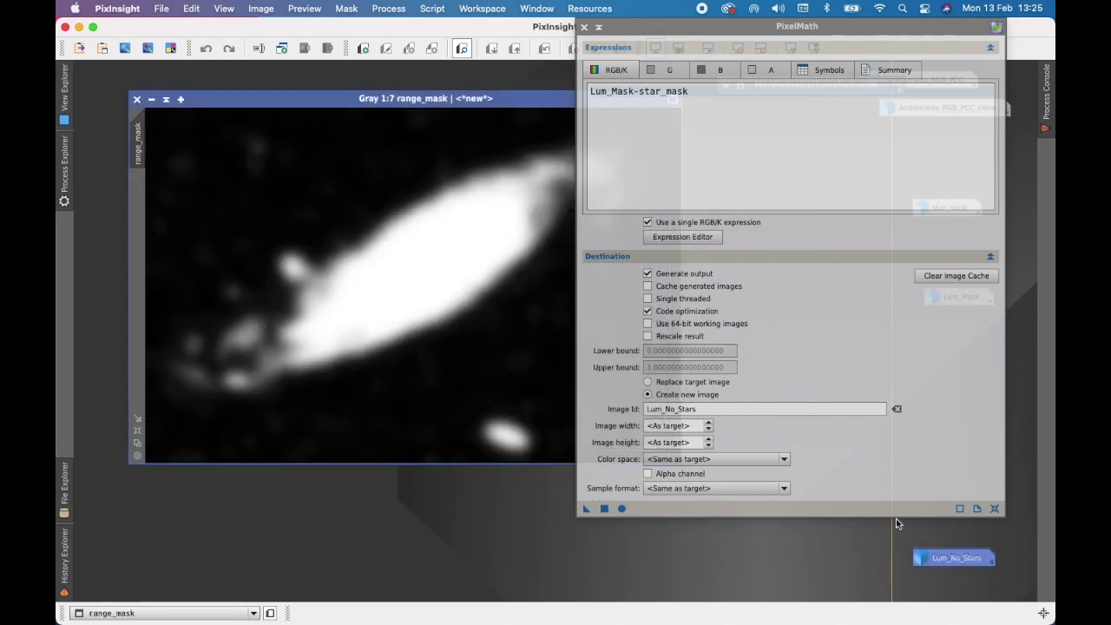
Change the PixelMath expression to range_mask-star_mask and verify it parses.
left_click(679, 238)
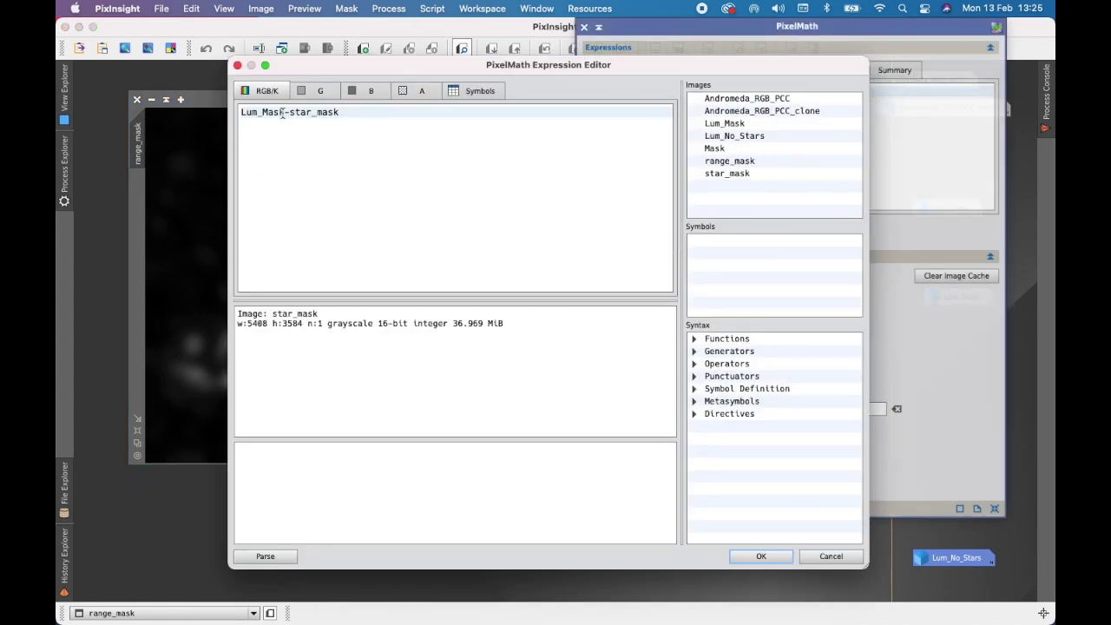
left_click_drag(284, 113, 241, 113)
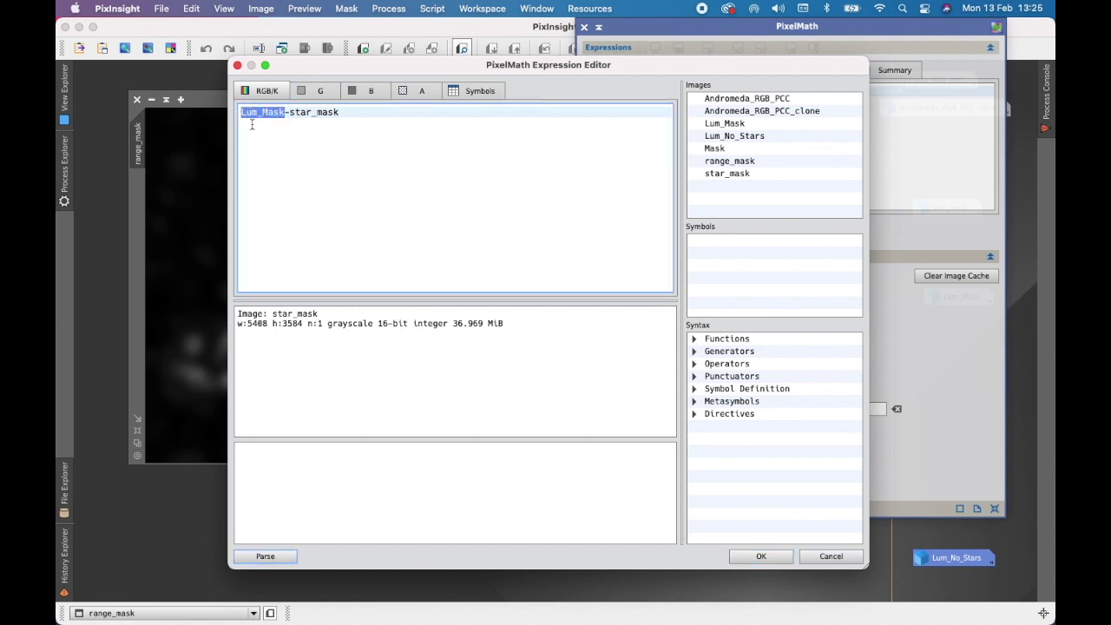
double_click(795, 164)
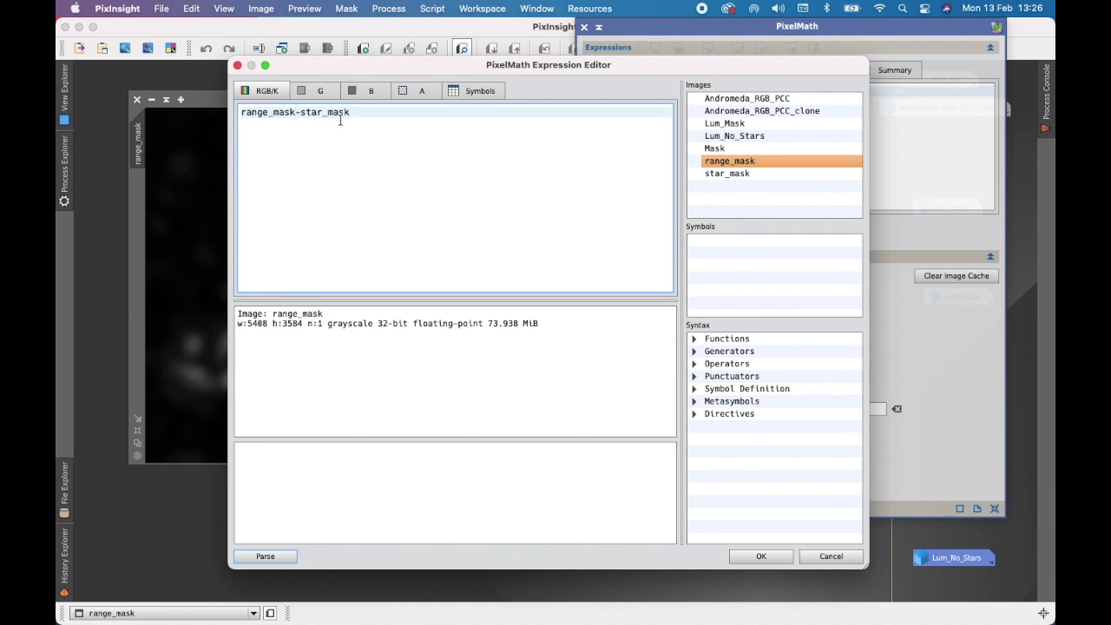
left_click(292, 560)
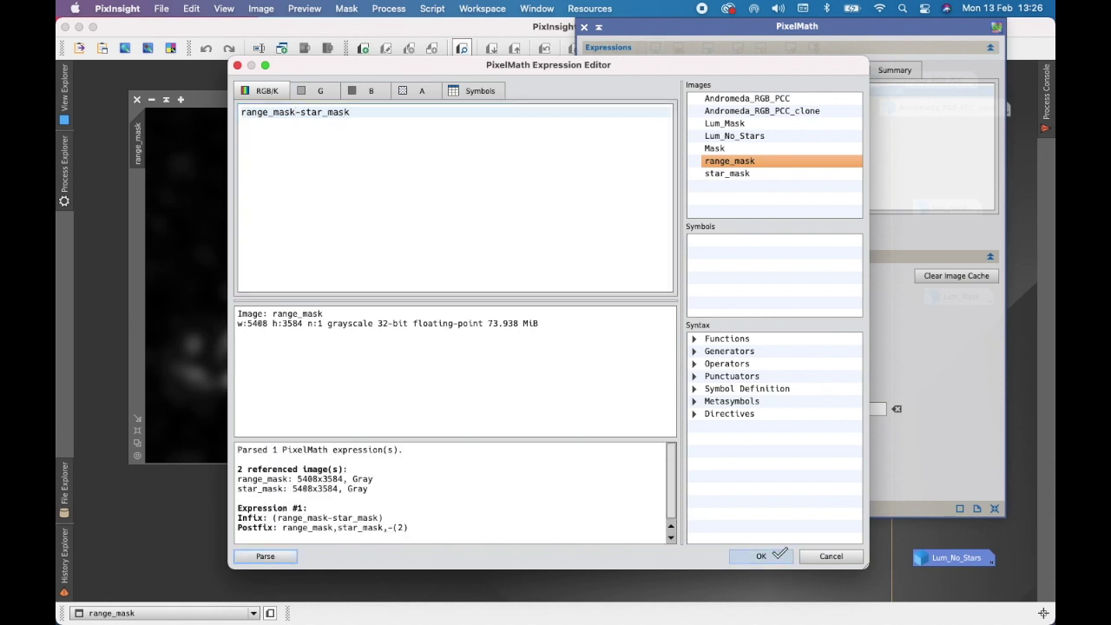
left_click(761, 556)
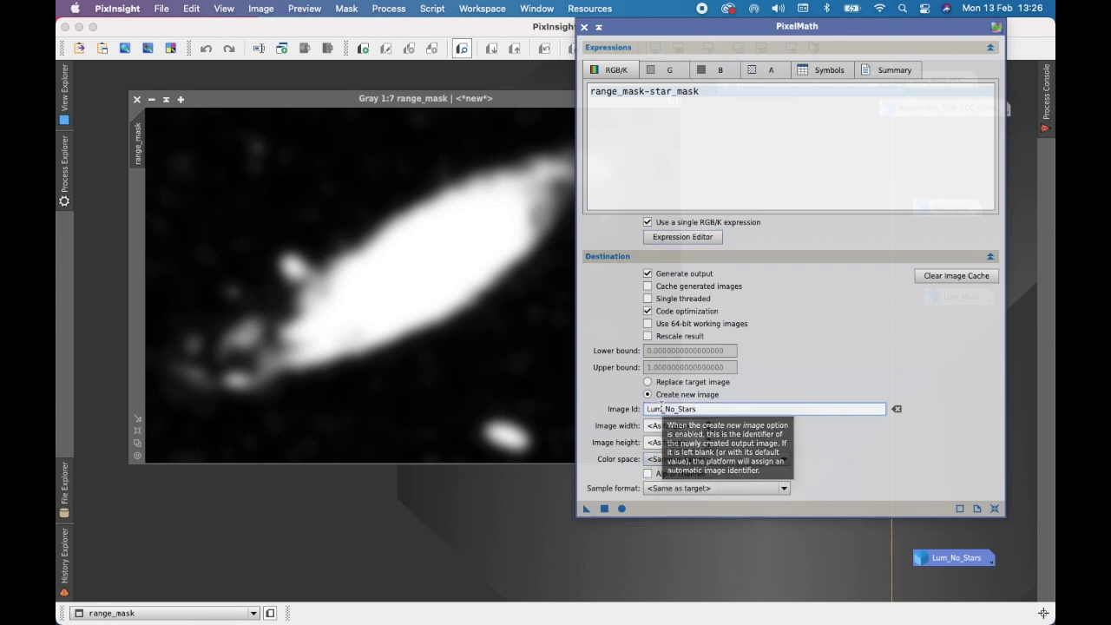
Rename the output image to Range_No_Stars and apply PixelMath to range_mask.
left_click_drag(661, 408, 640, 412)
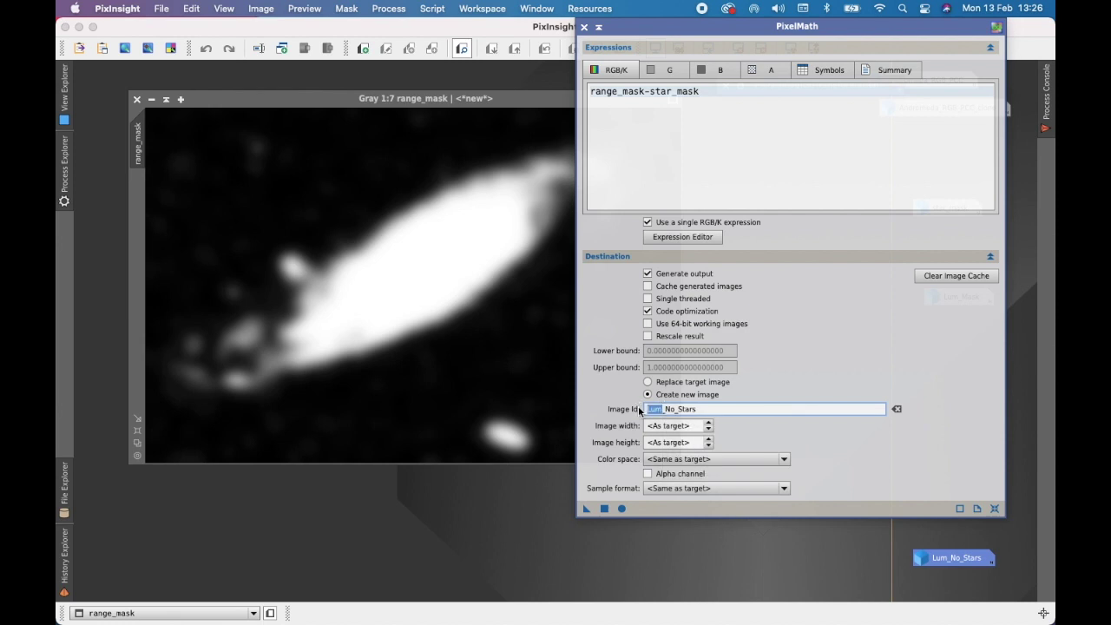
type("Range")
left_click_drag(586, 513, 328, 314)
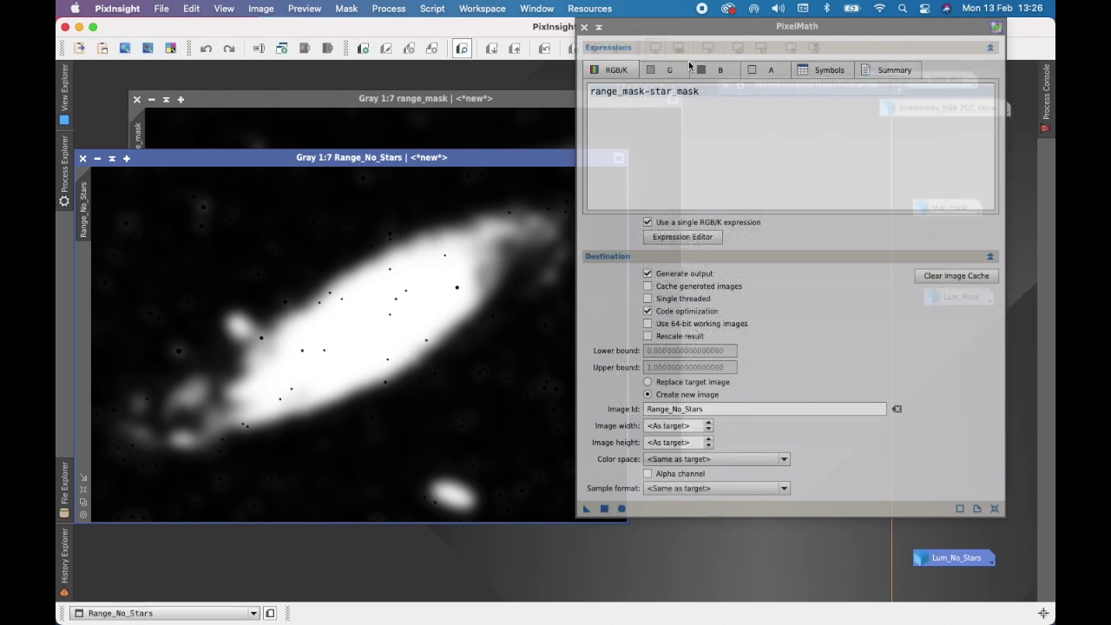
left_click_drag(638, 29, 750, 68)
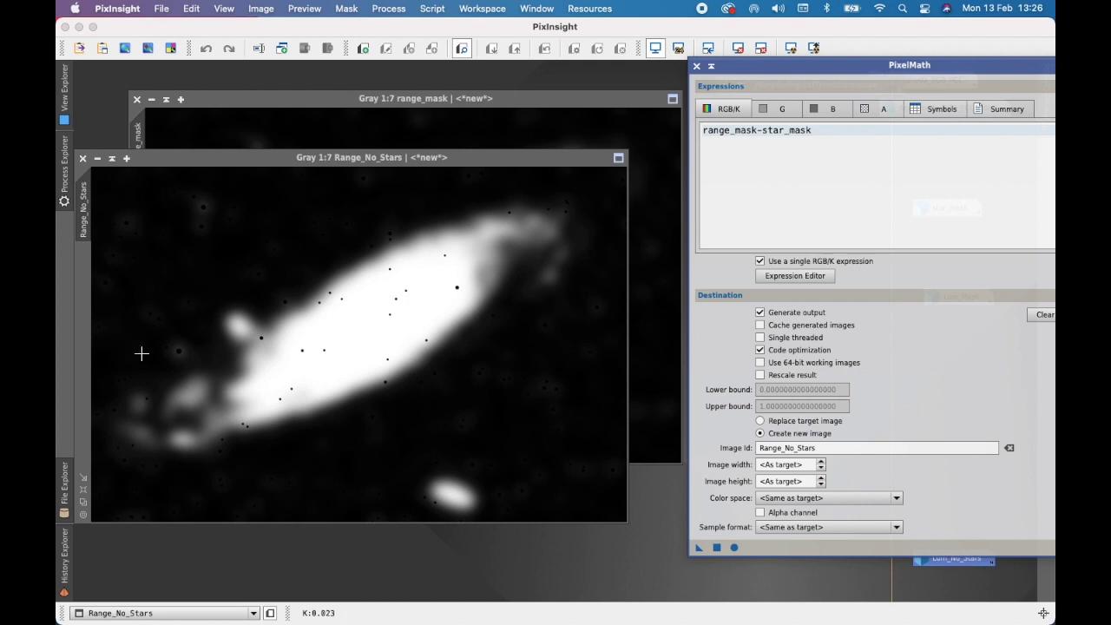
scroll(154, 357, "up", 6)
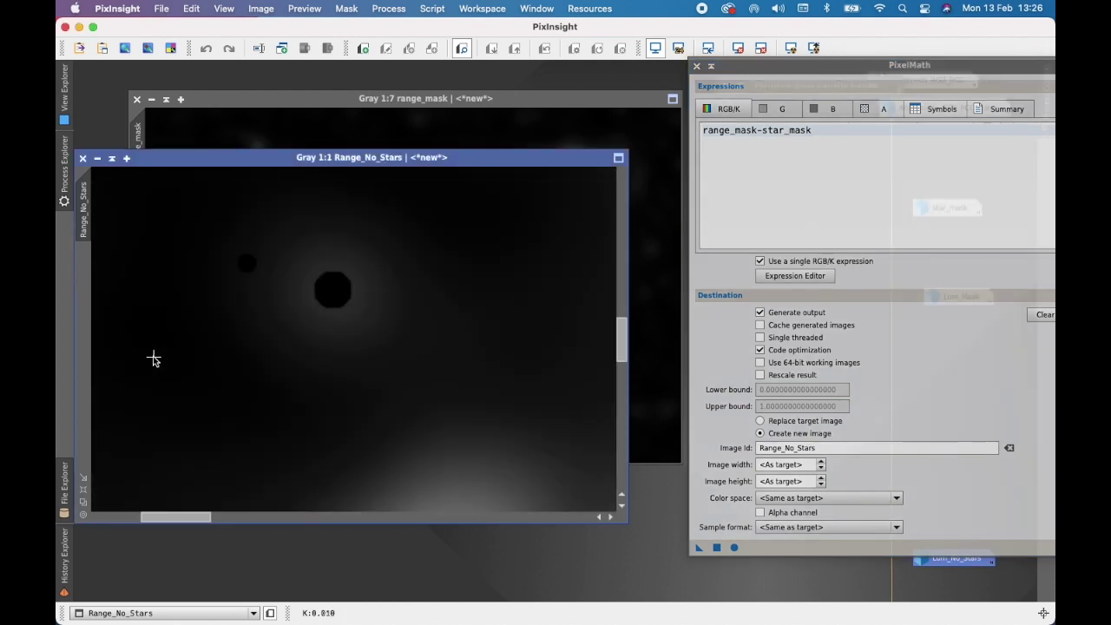
scroll(154, 358, "down", 1)
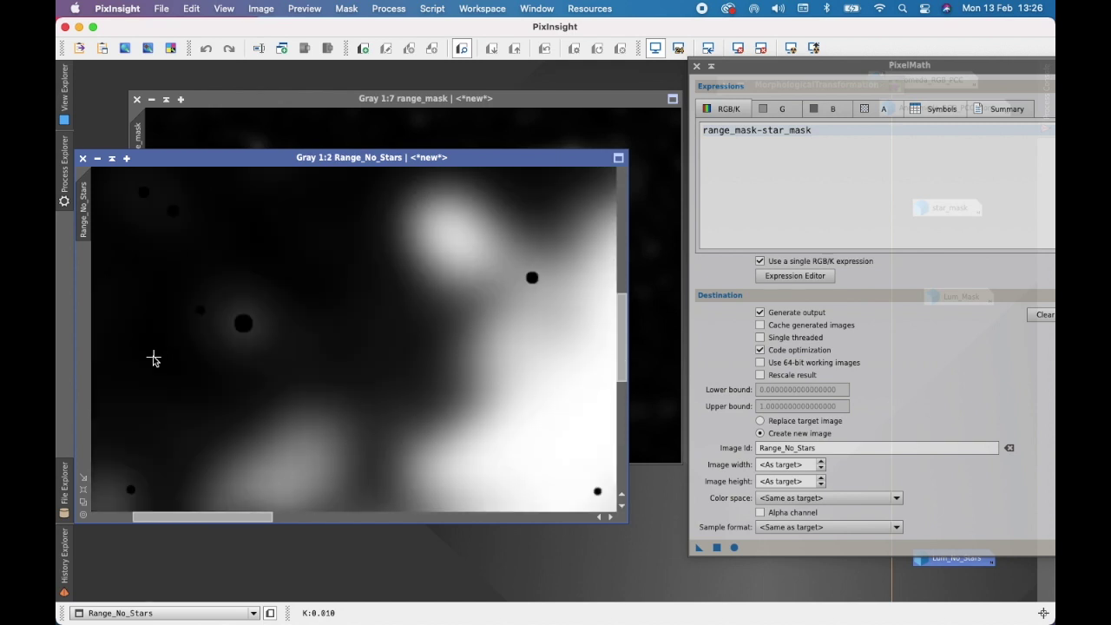
scroll(154, 359, "down", 6)
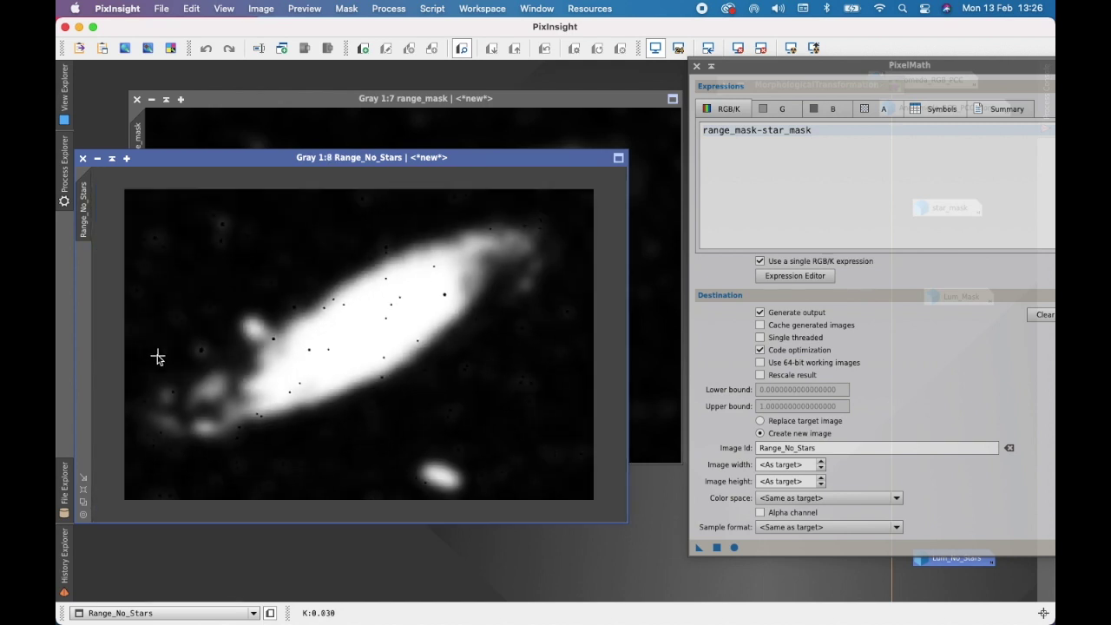